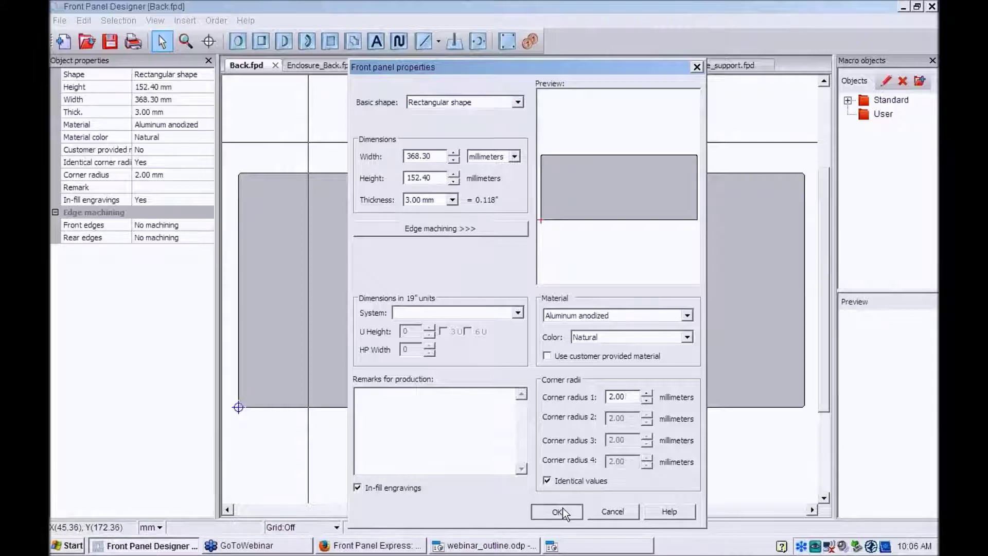
- Accept the front panel properties and set a new drill hole's reference point to X 5.2 mm, Y 5.2 mm
left_click(563, 507)
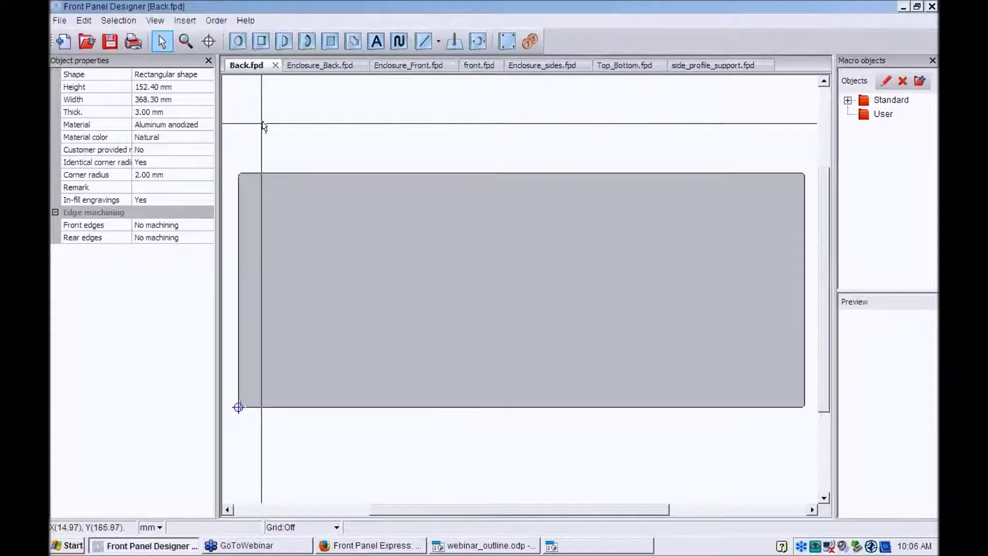
left_click(237, 43)
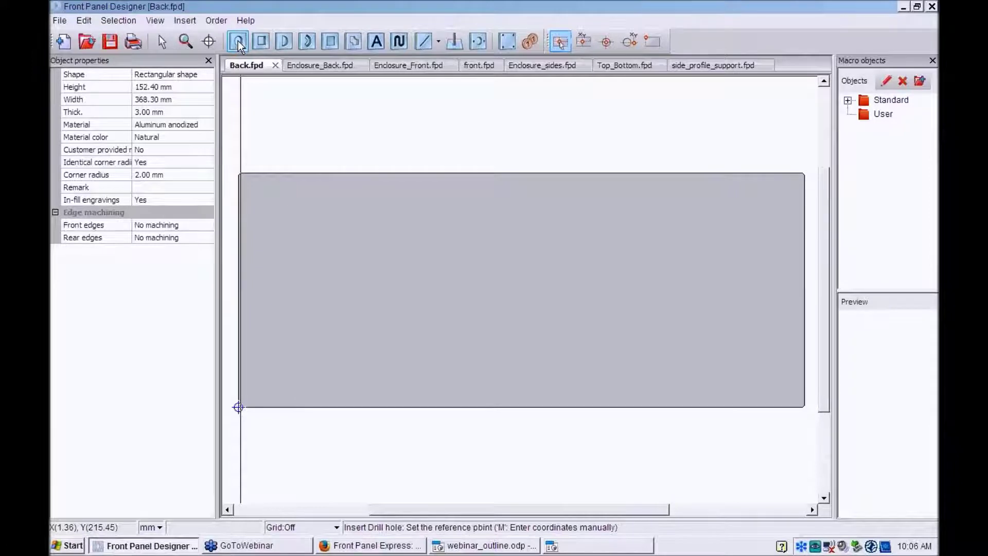
key("m")
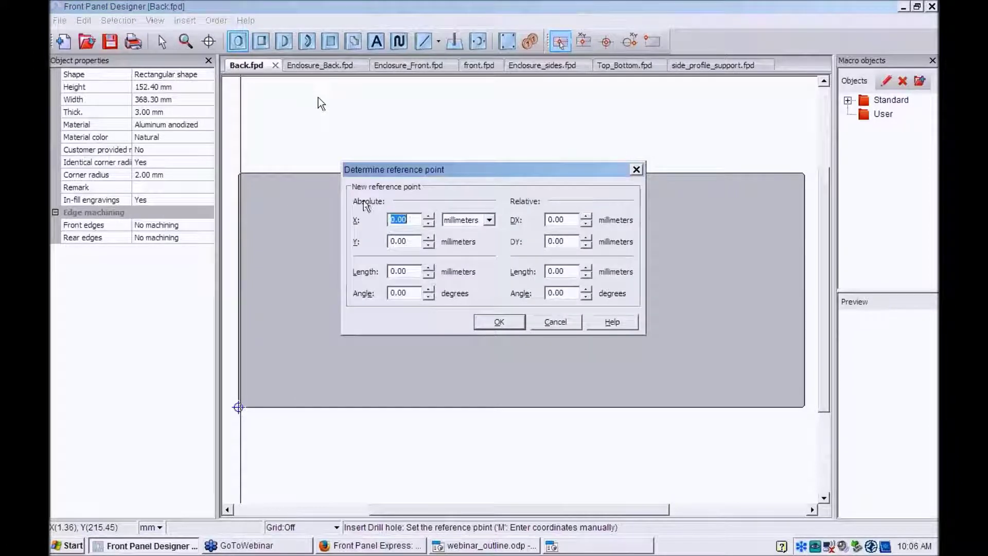
type("5.2")
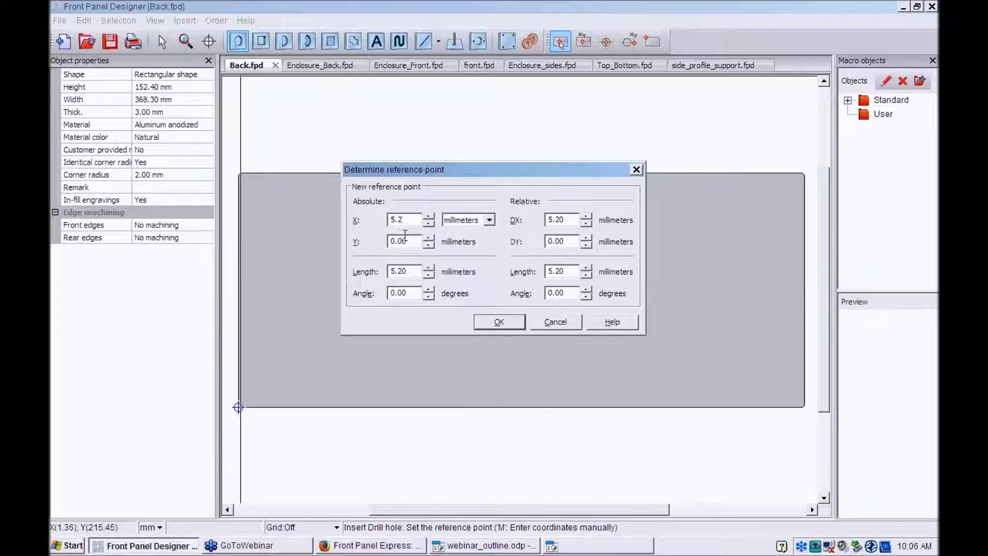
double_click(411, 239)
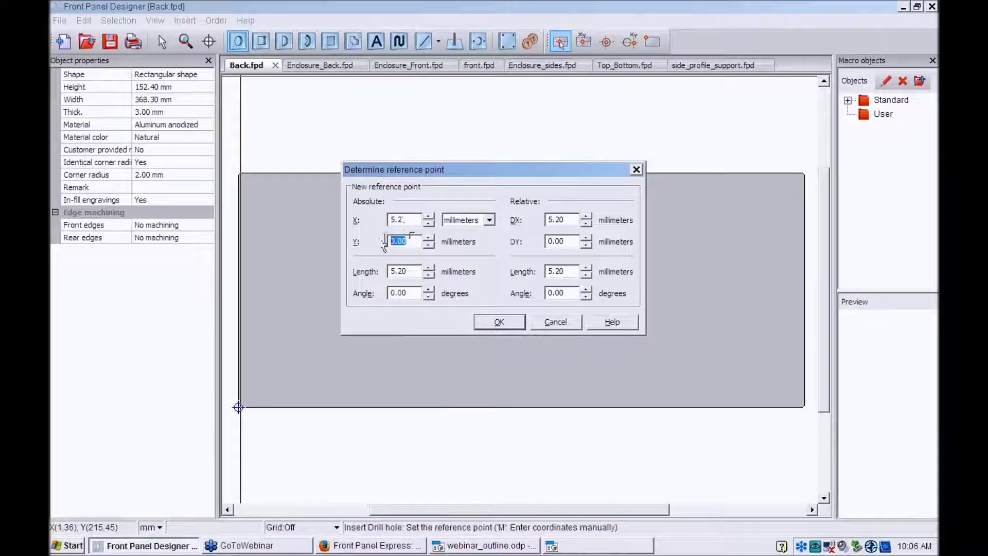
type("5.2")
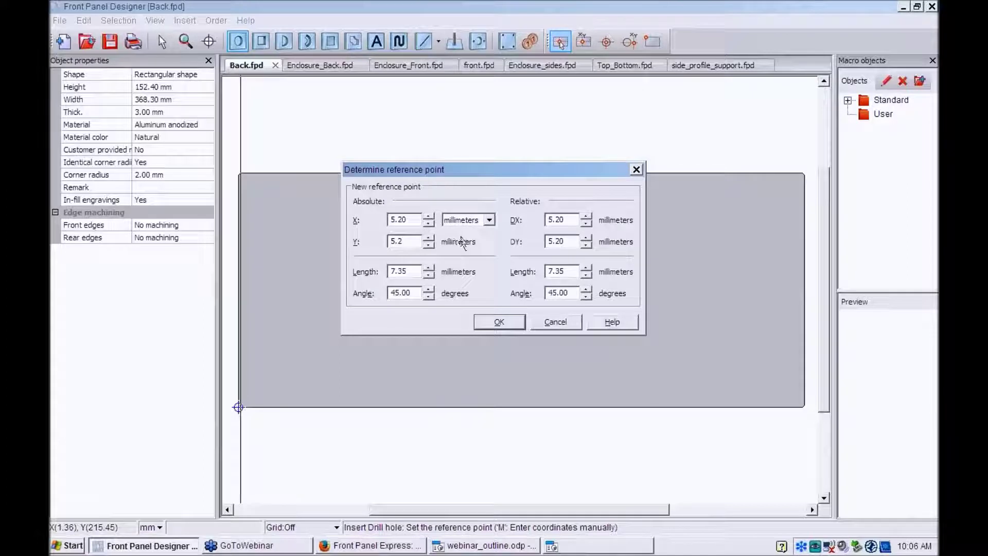
left_click(491, 322)
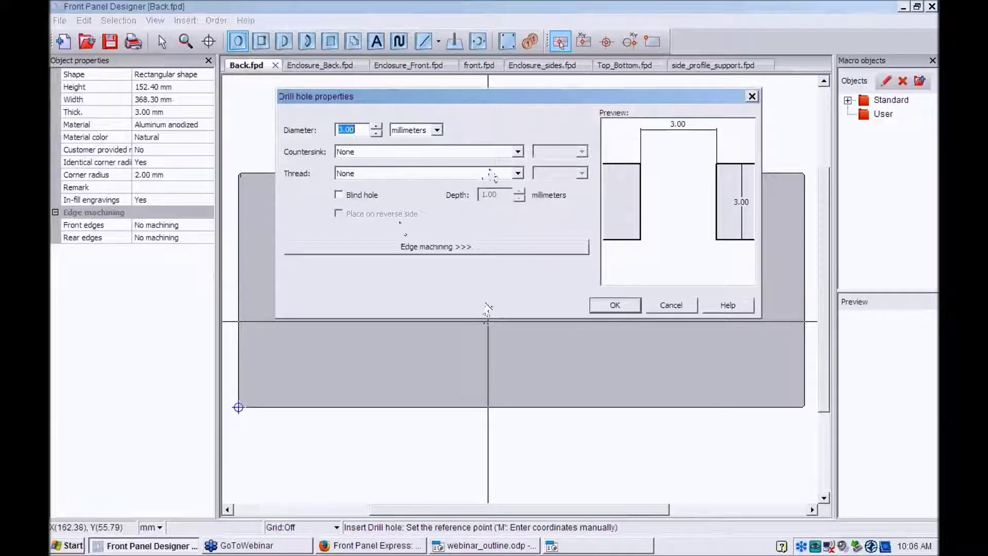
- Give the drill hole an M5 countersink for standard countersunk screws (DIN 74A) and finish inserting it
left_click(517, 152)
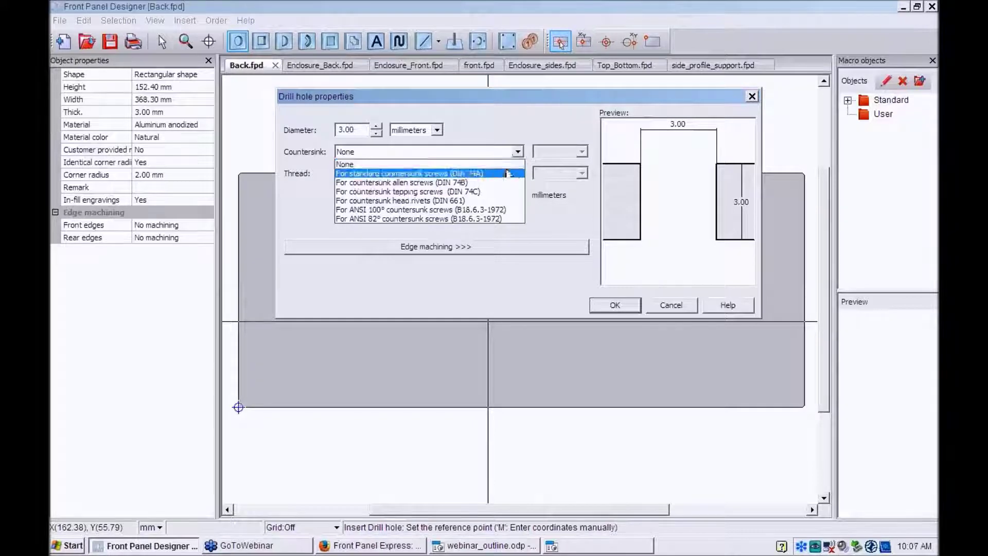
left_click(510, 173)
left_click(555, 152)
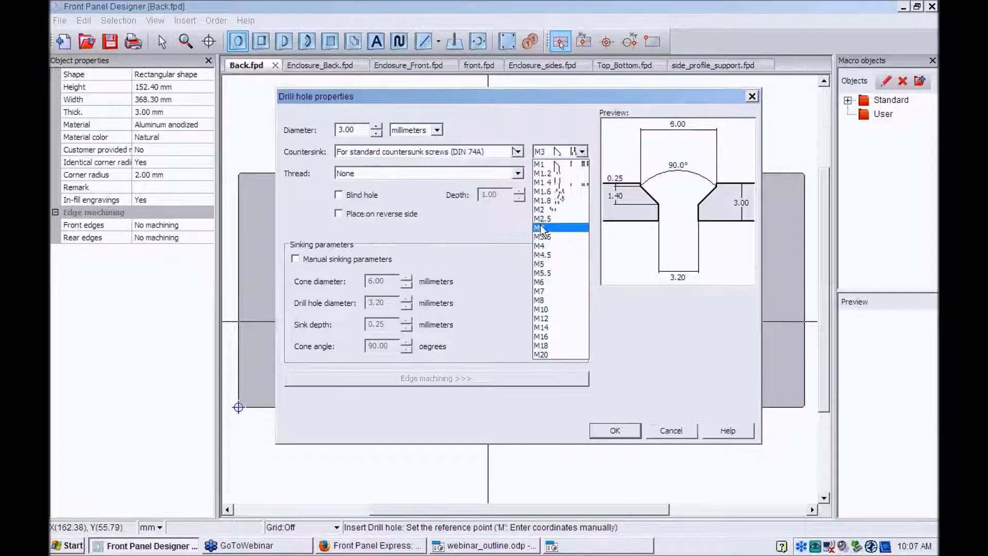
left_click(551, 269)
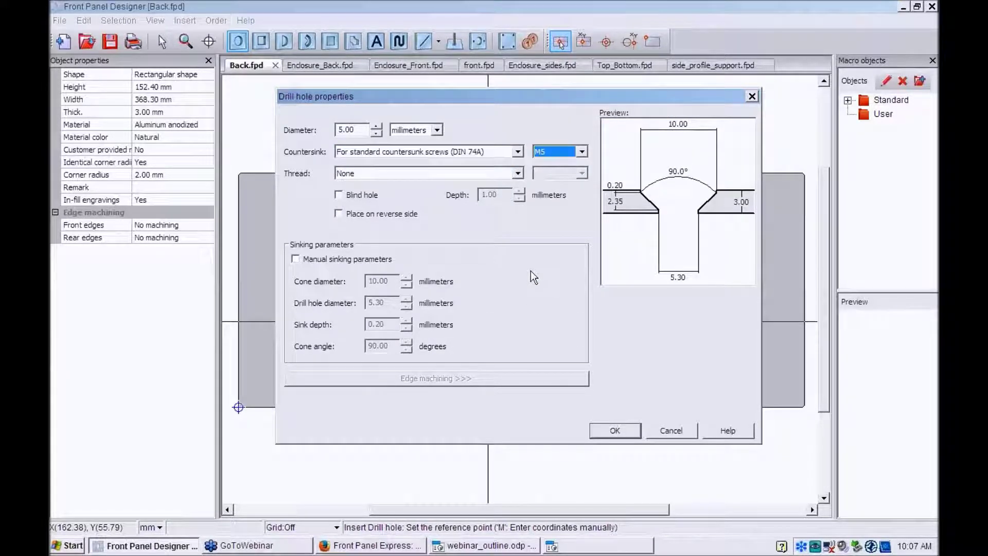
left_click(615, 430)
left_click(238, 407)
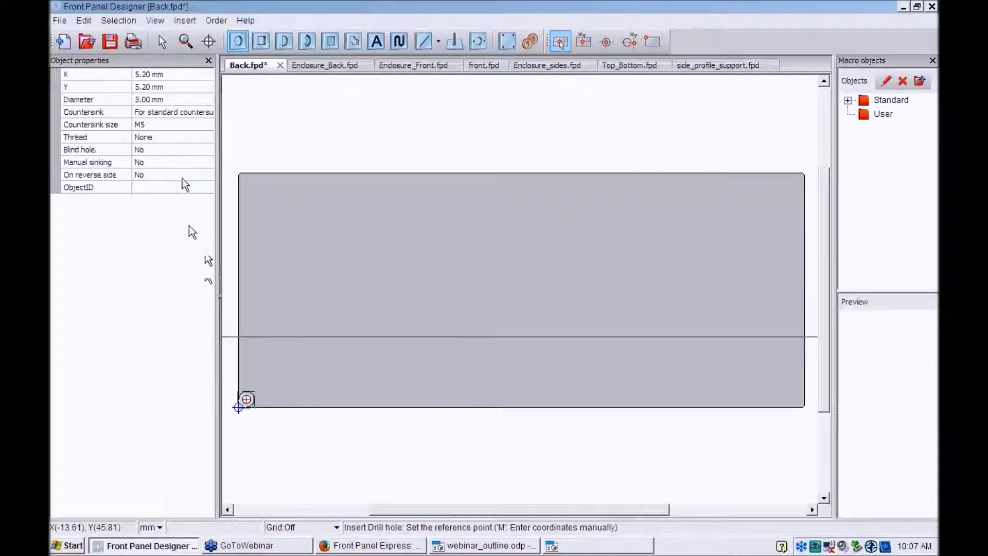
left_click(161, 41)
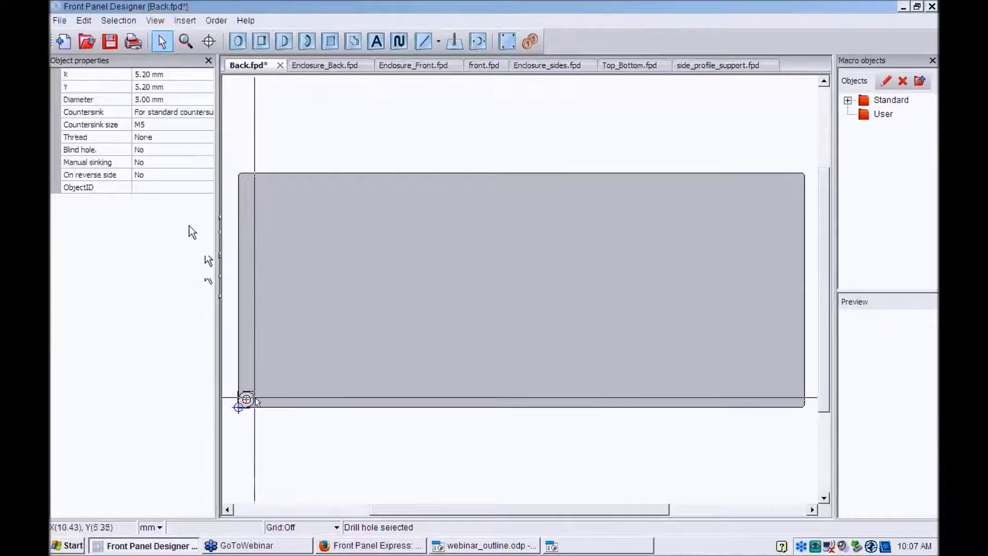
- Move the origin to the panel's upper-left corner and insert another M5 countersunk hole at X 5.20 mm, Y -5.20 mm
key("o")
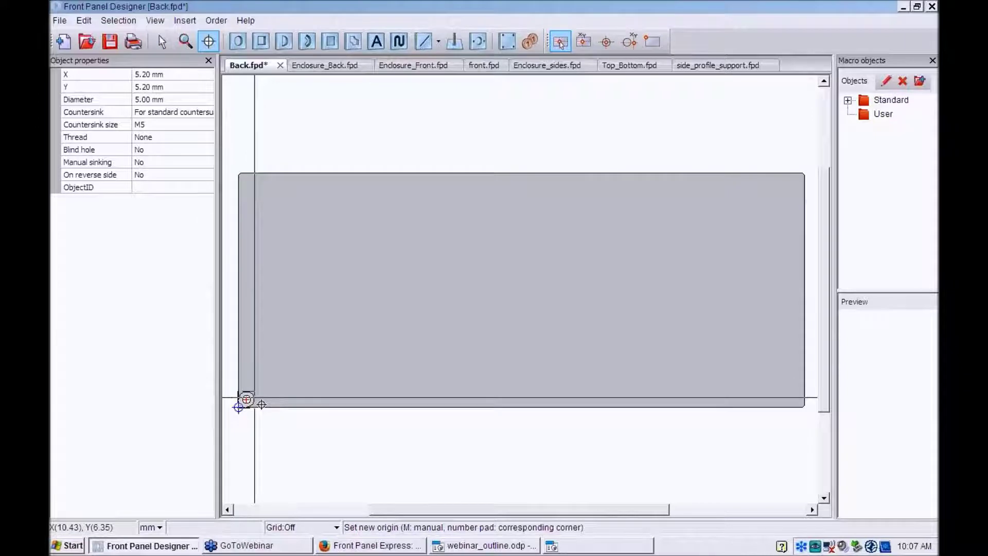
key("7")
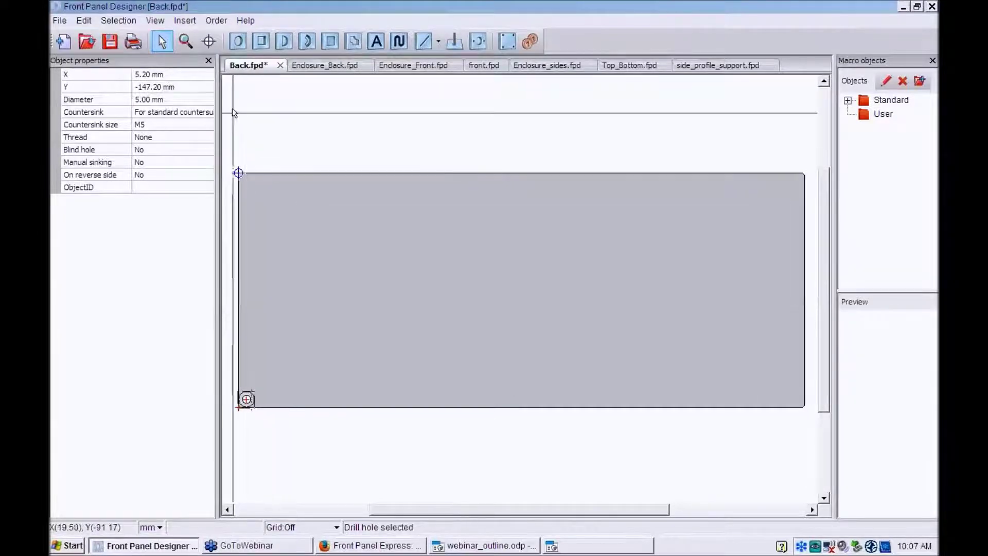
left_click(235, 43)
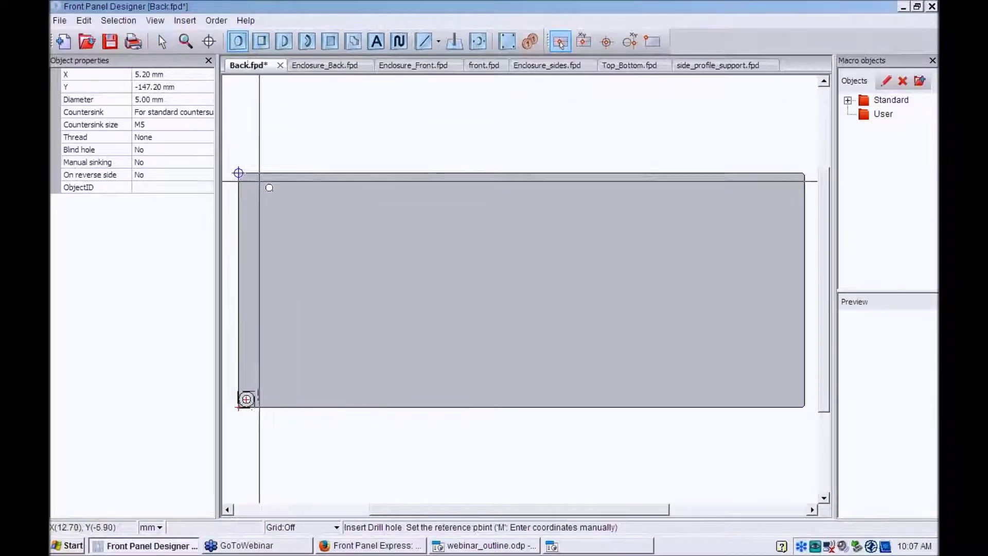
key("m")
left_click_drag(391, 241, 401, 242)
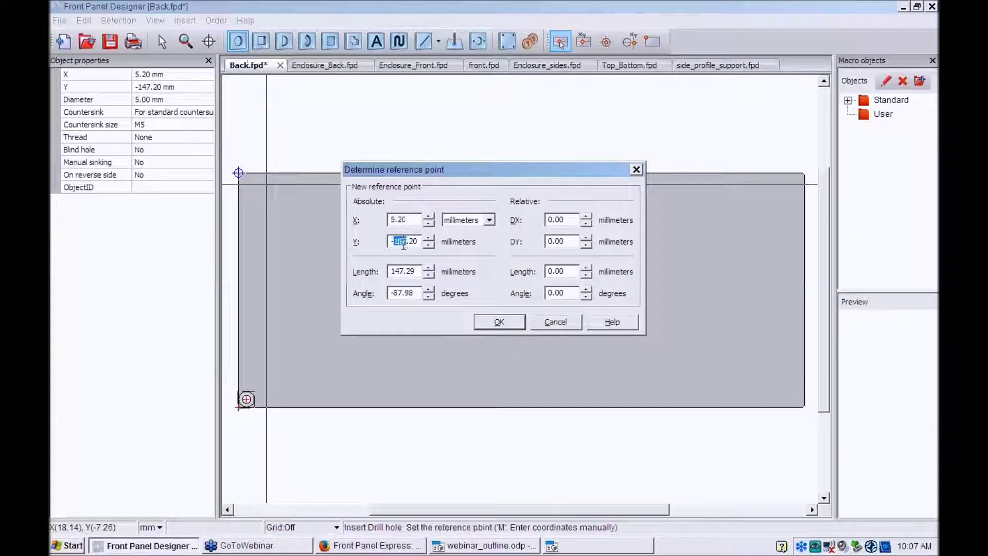
type("5")
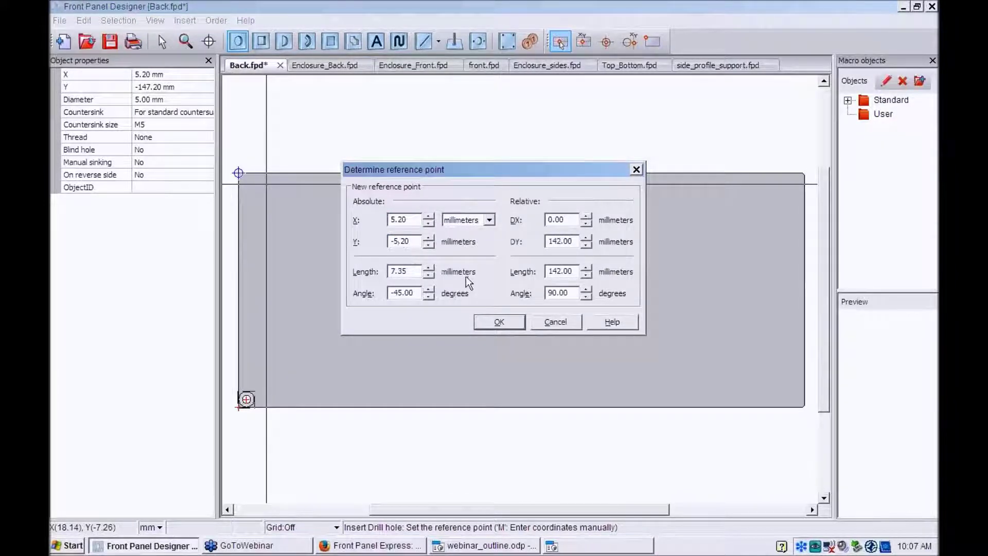
left_click(496, 322)
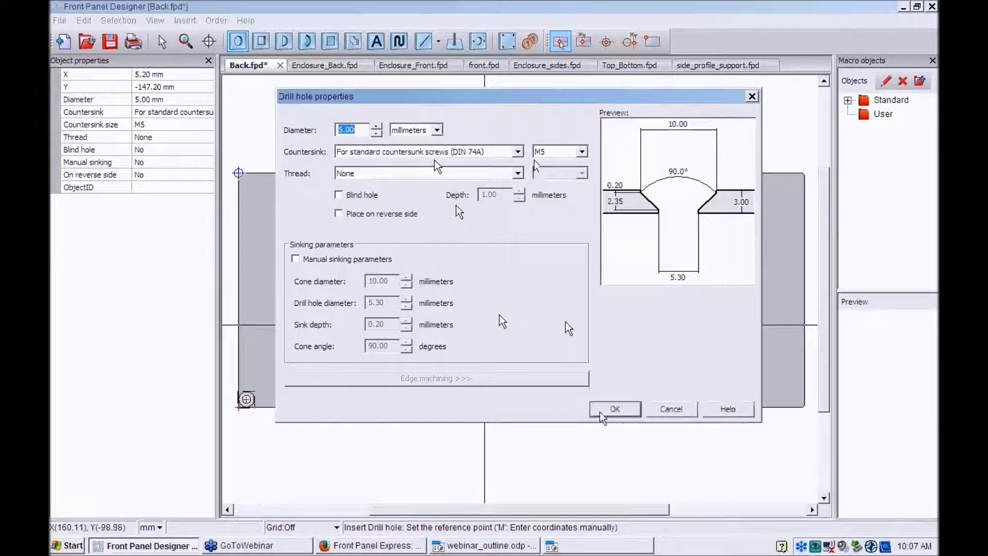
left_click(613, 409)
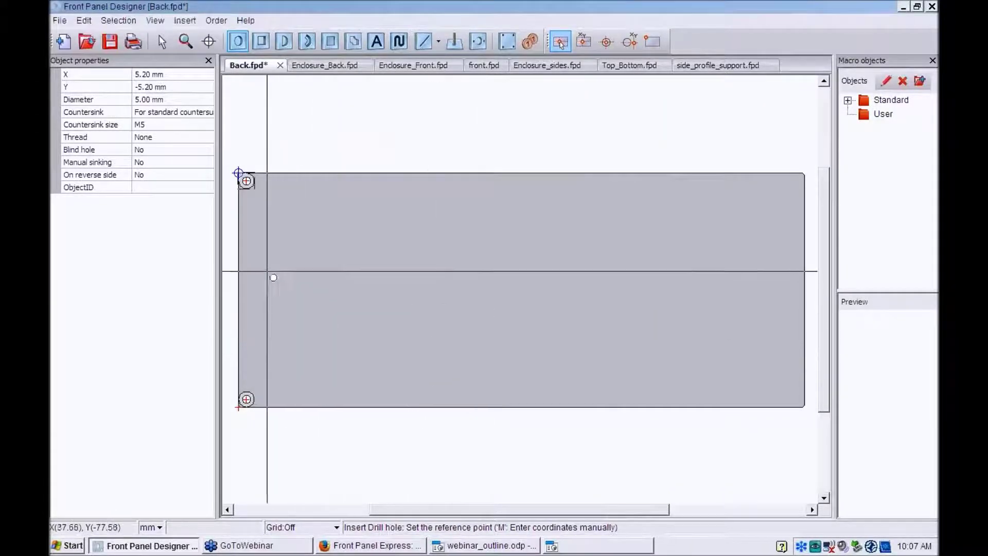
left_click(163, 43)
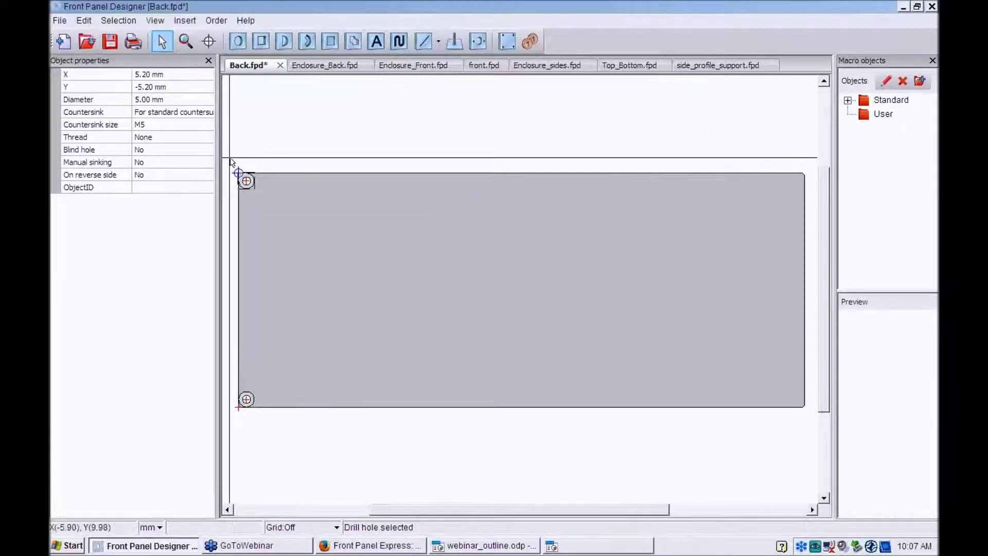
- Group the two countersunk holes along the panel's left edge
left_click_drag(229, 162, 257, 418)
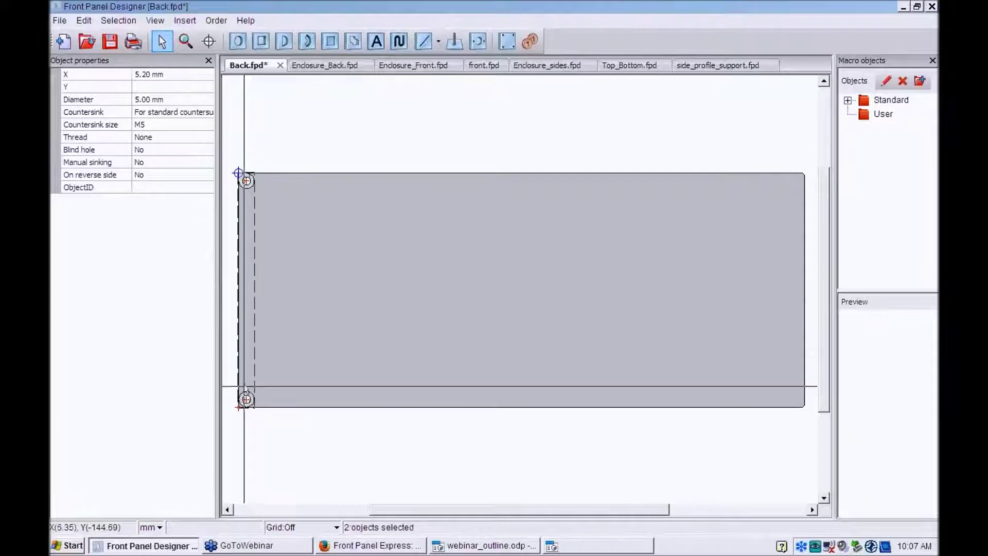
right_click(251, 373)
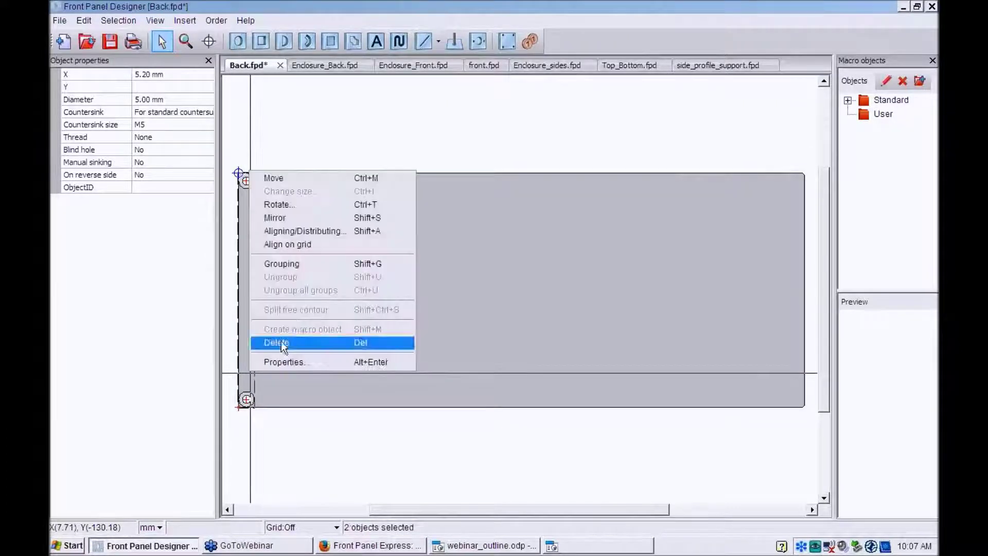
left_click(309, 266)
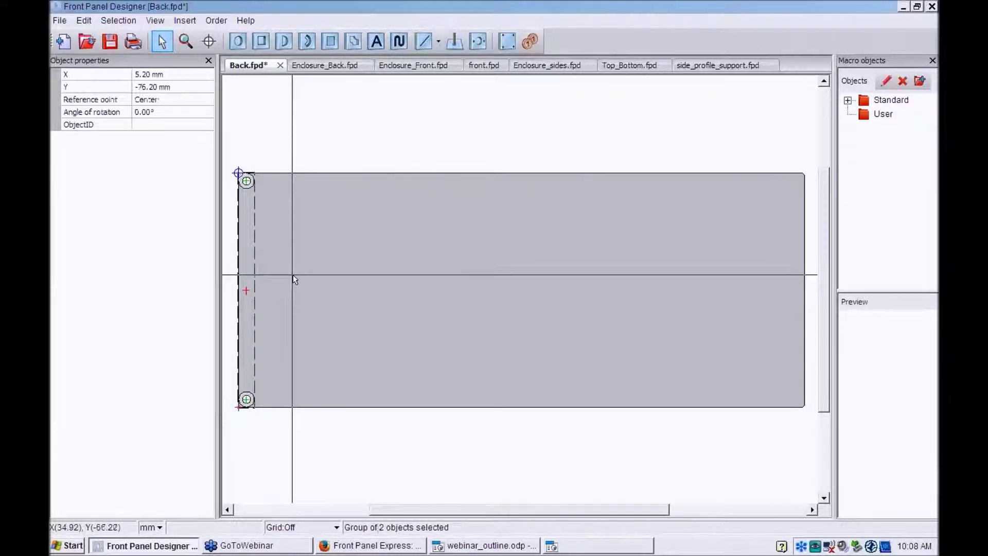
- Set the origin at the middle of the panel's right edge and move a copy of the hole group to X -5.2 mm
key("o")
key("6")
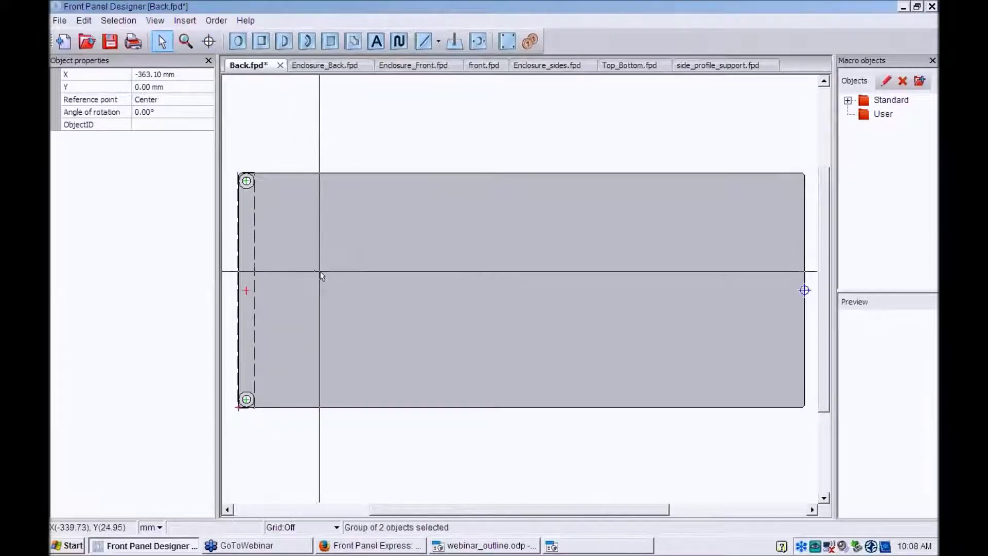
right_click(248, 302)
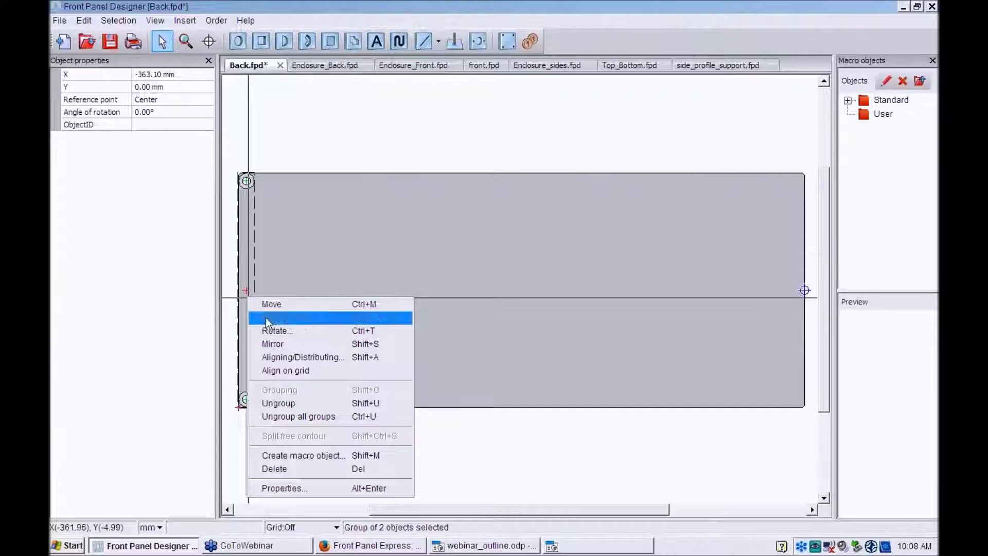
left_click(270, 304)
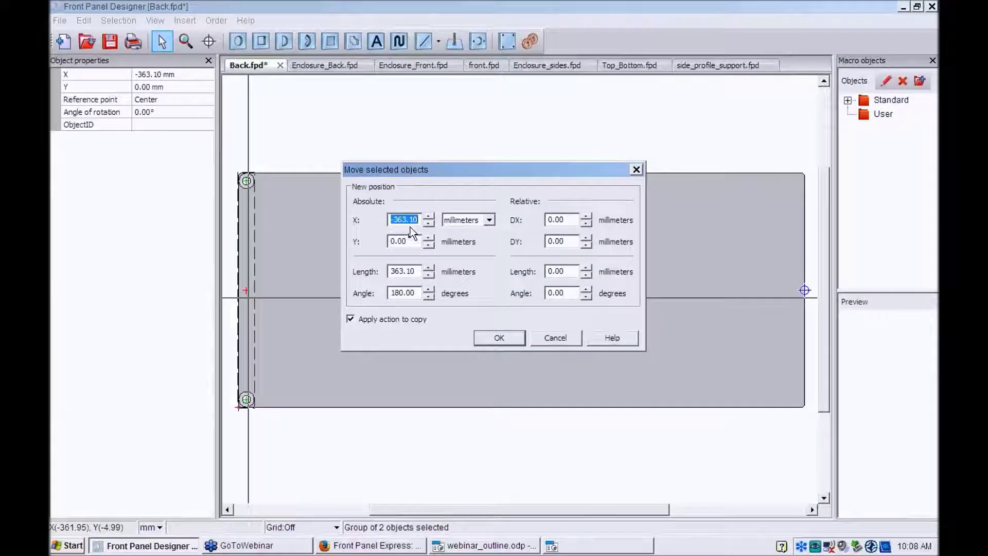
type("-5.2")
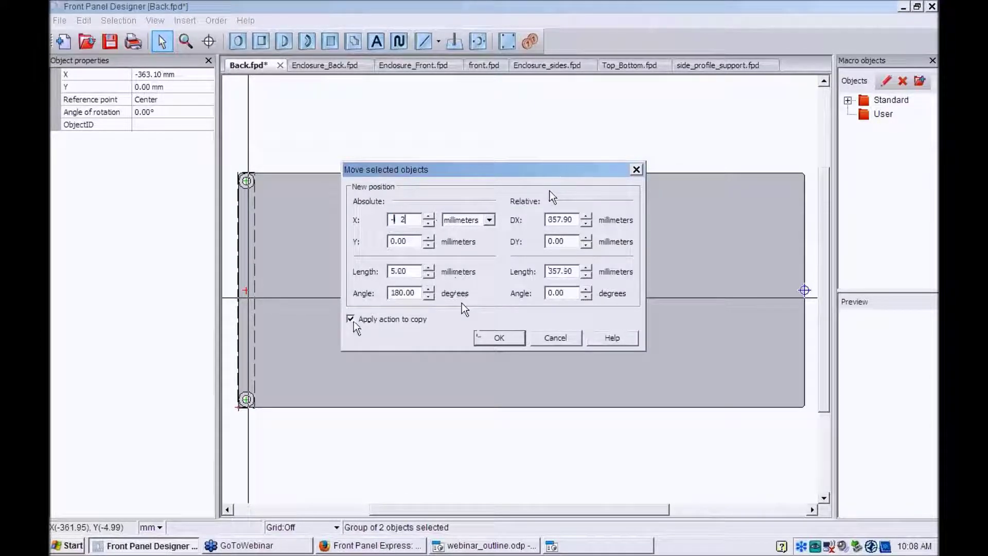
left_click(488, 338)
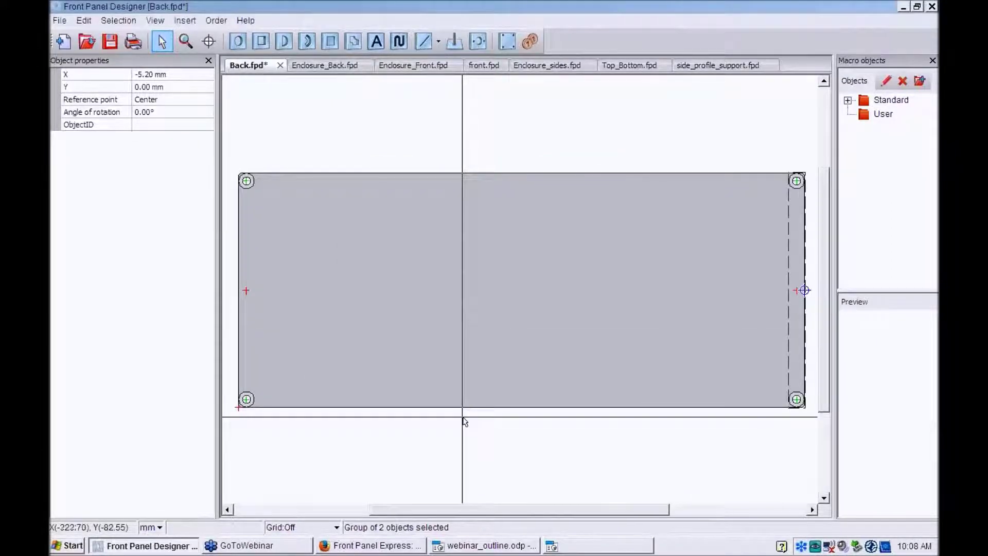
left_click(465, 420)
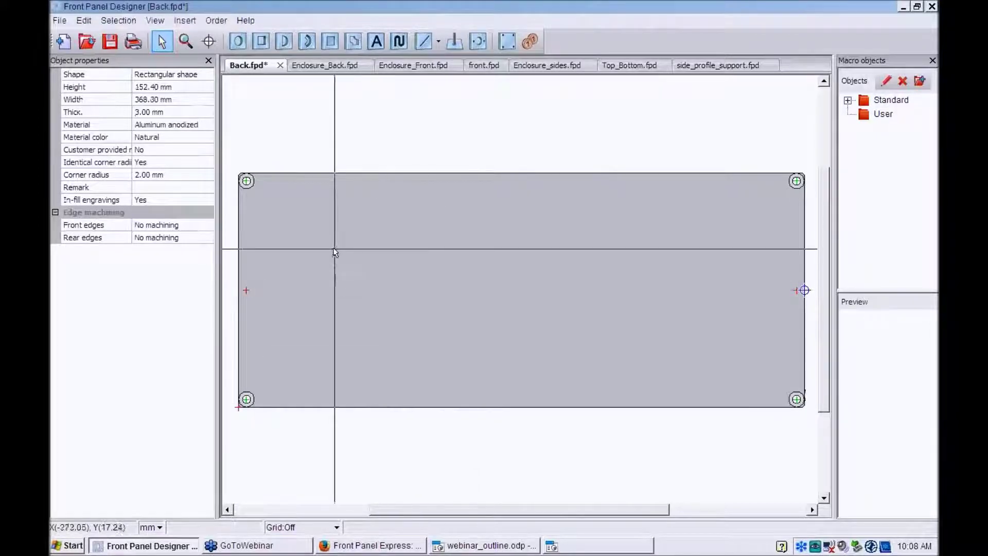
- Examine the panel designs in Enclosure_Back.fpd, Enclosure_Front.fpd and front.fpd
left_click(337, 72)
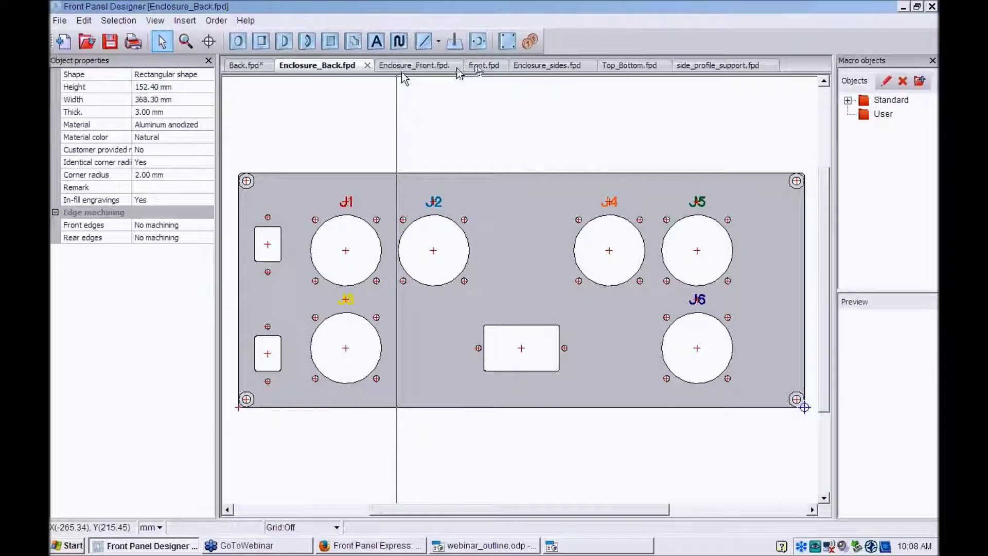
left_click(403, 71)
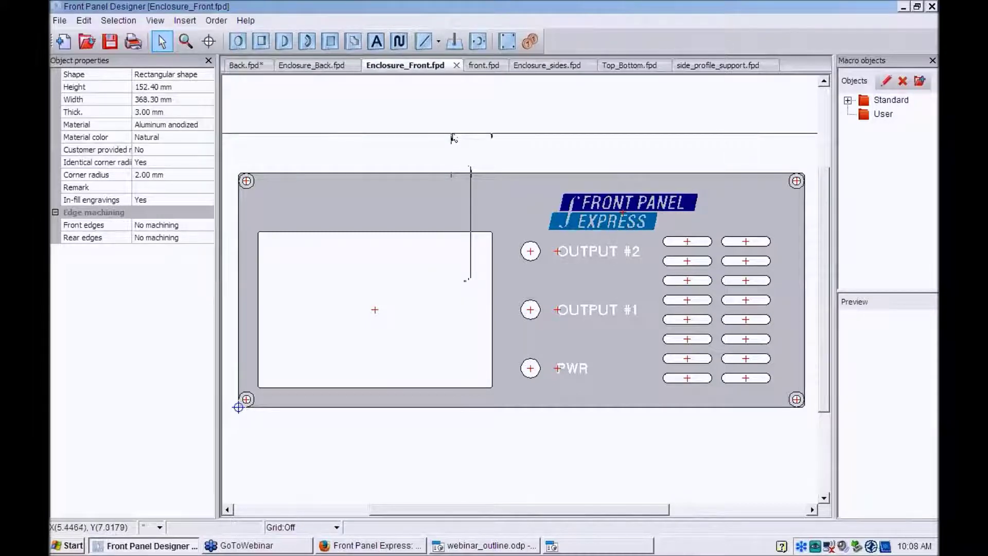
left_click(484, 68)
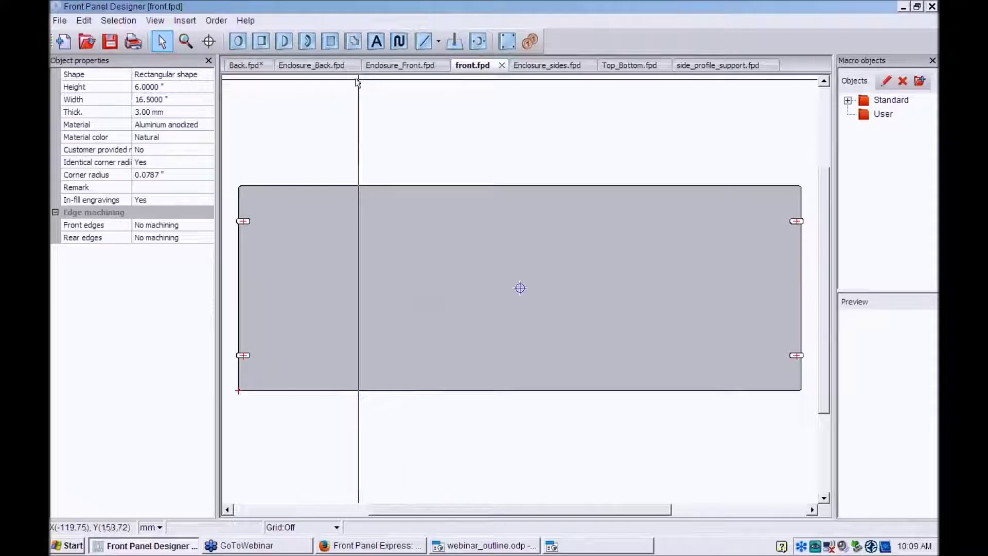
- In Enclosure_Back.fpd, group the four M5 countersunk holes in the panel's corners
left_click(319, 68)
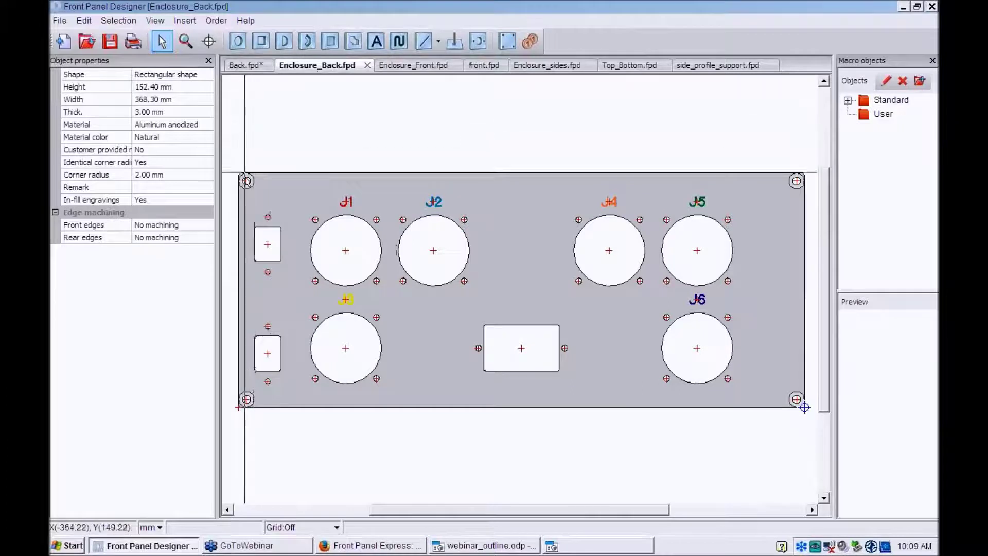
left_click(247, 180)
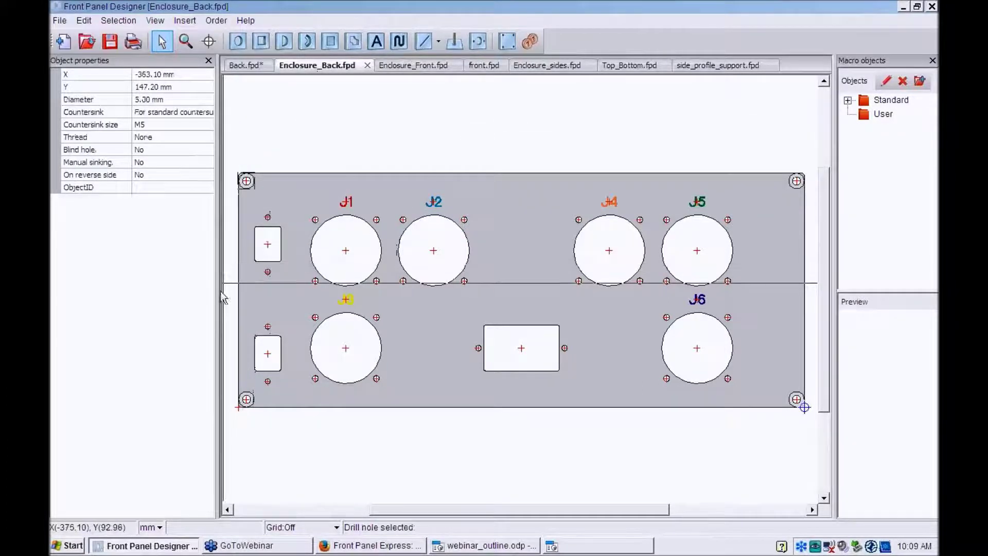
left_click(247, 399, "shift")
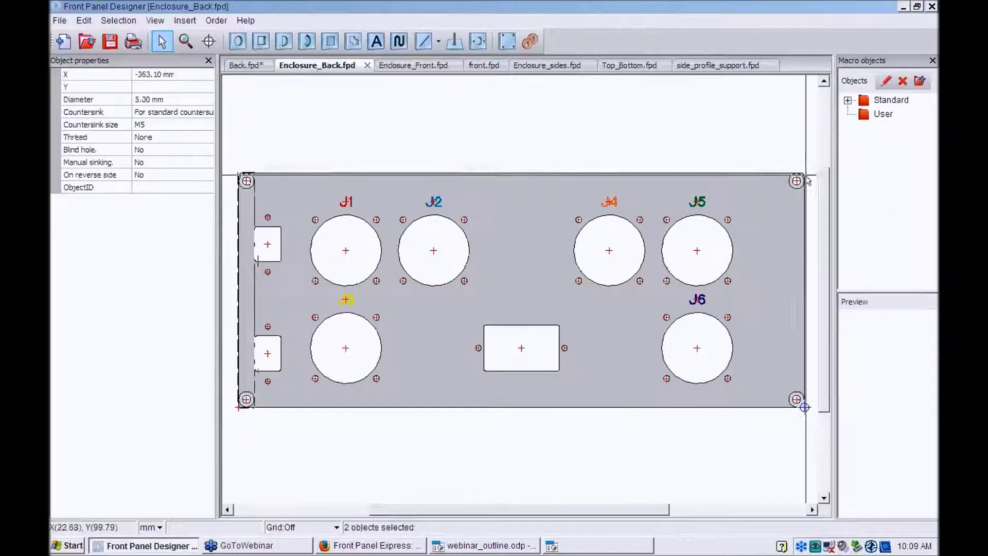
left_click(803, 406, "shift")
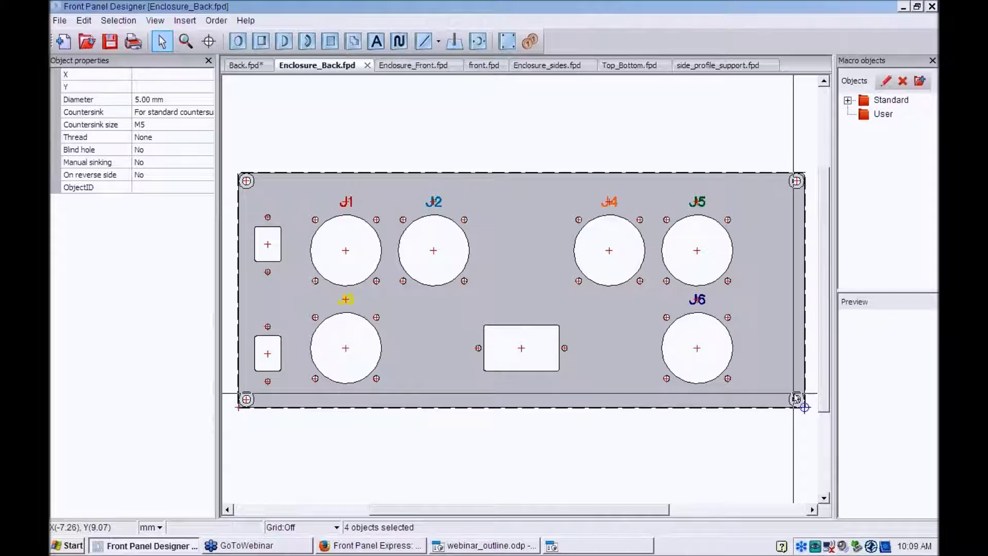
right_click(772, 314)
left_click(804, 410)
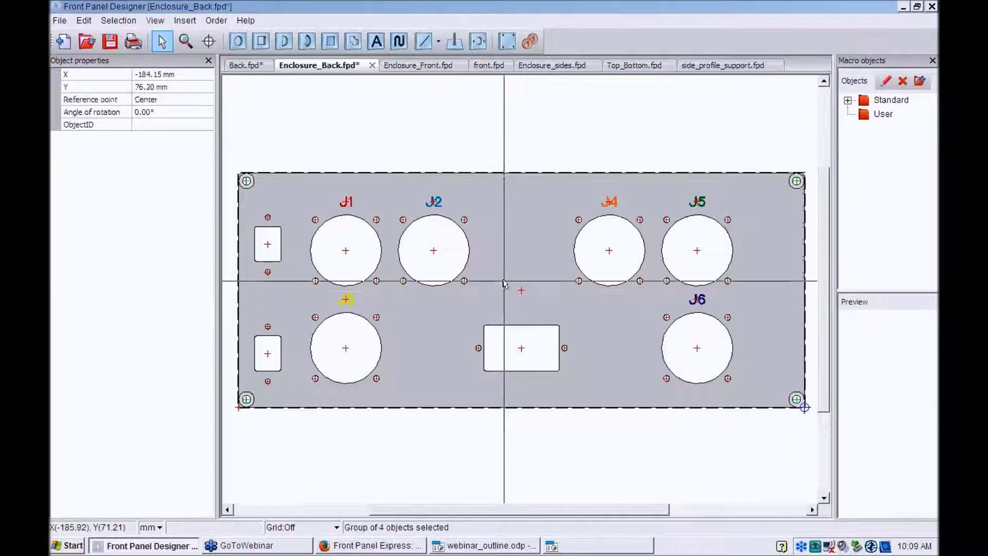
- Paste a copy of the four-hole group into front.fpd
left_click(488, 65)
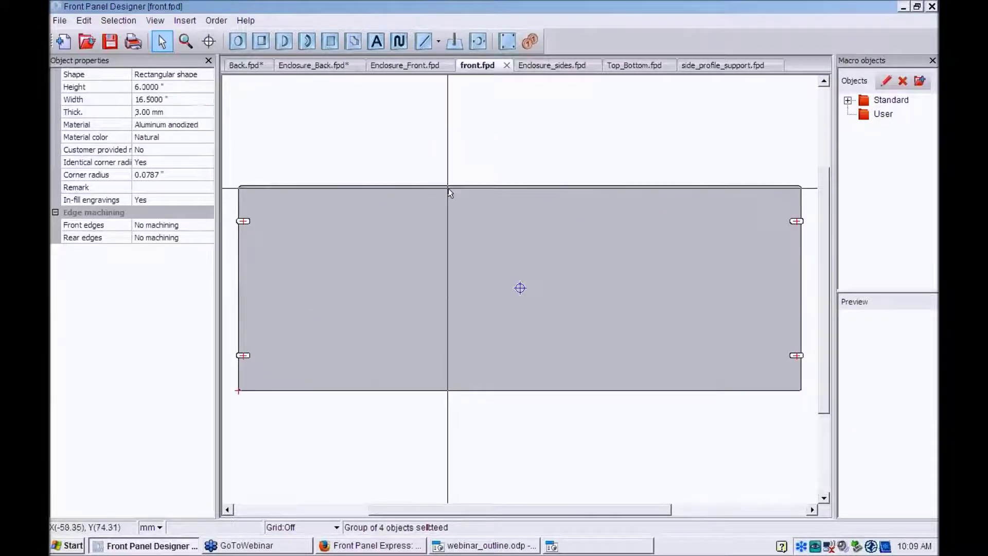
key("ctrl+v")
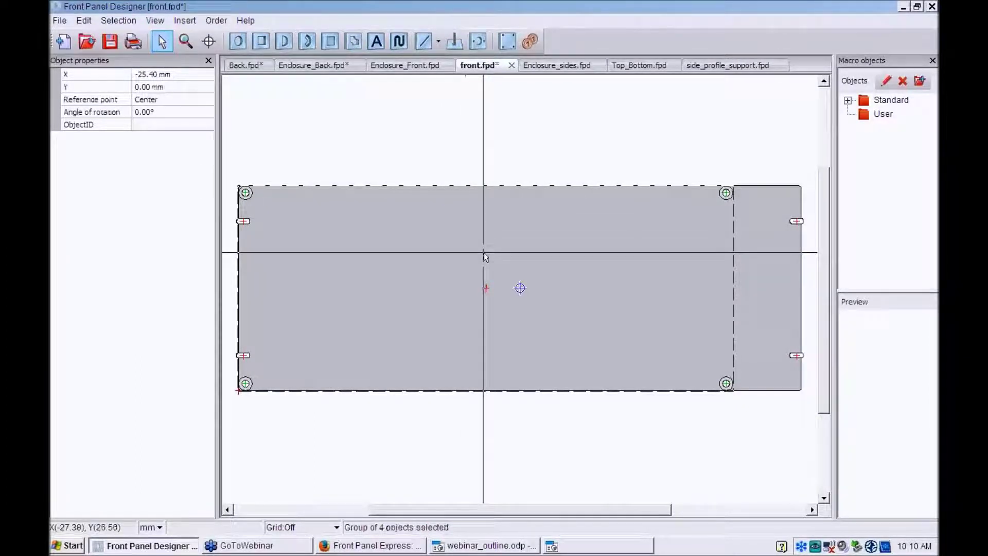
key("o")
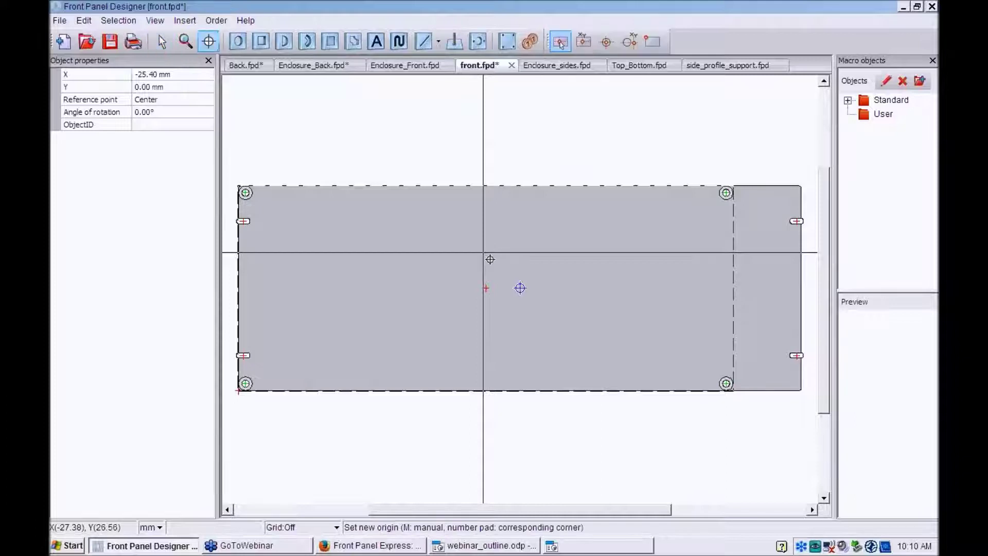
key("Escape")
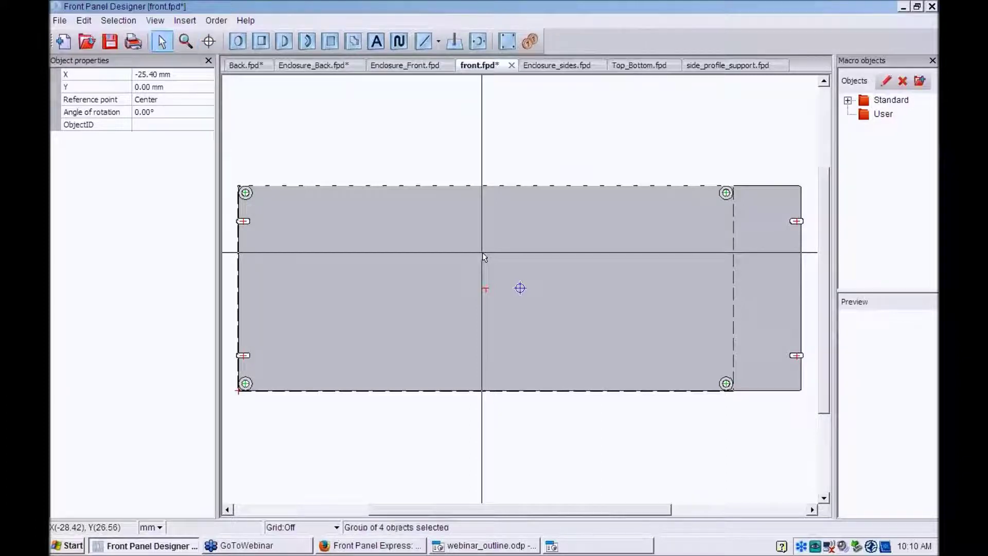
- Centre a copy of the pasted hole group at X 0 mm on the front panel and delete the off-centre original
right_click(526, 304)
left_click(540, 302)
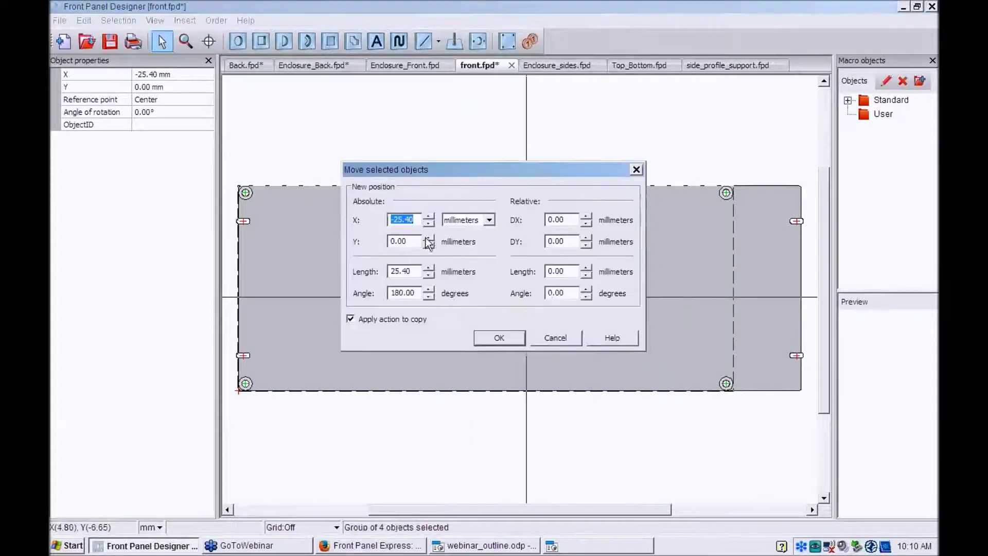
type("0")
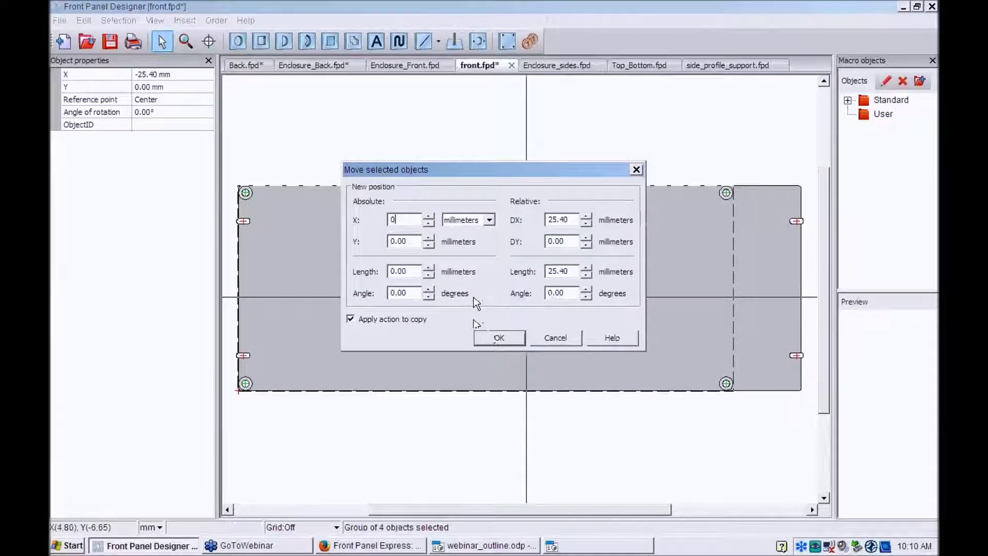
left_click(498, 338)
key("ctrl+z")
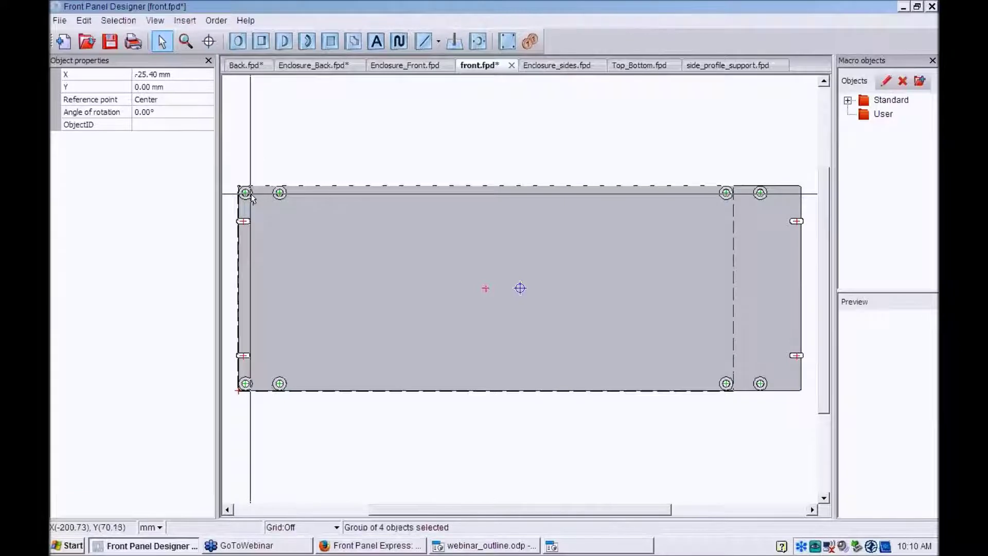
key("Delete")
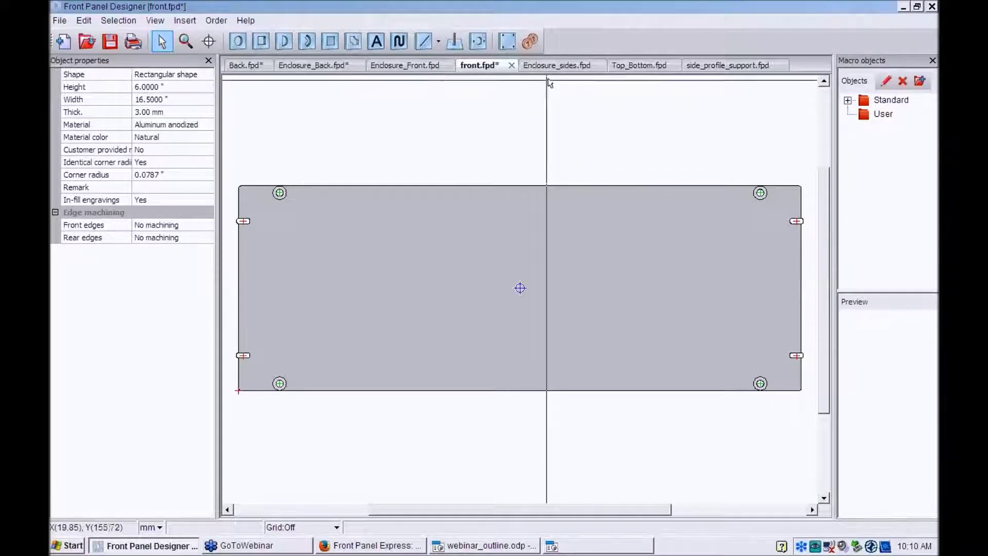
- In Top_Bottom.fpd, begin a cavity with its reference point at X 1.35 mm, Y 152.4 mm
left_click(633, 66)
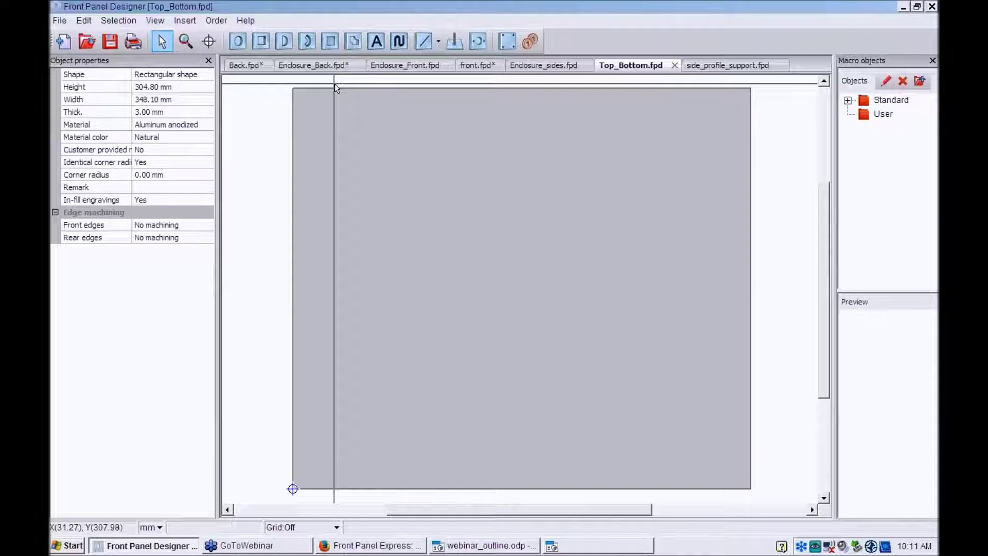
left_click(332, 42)
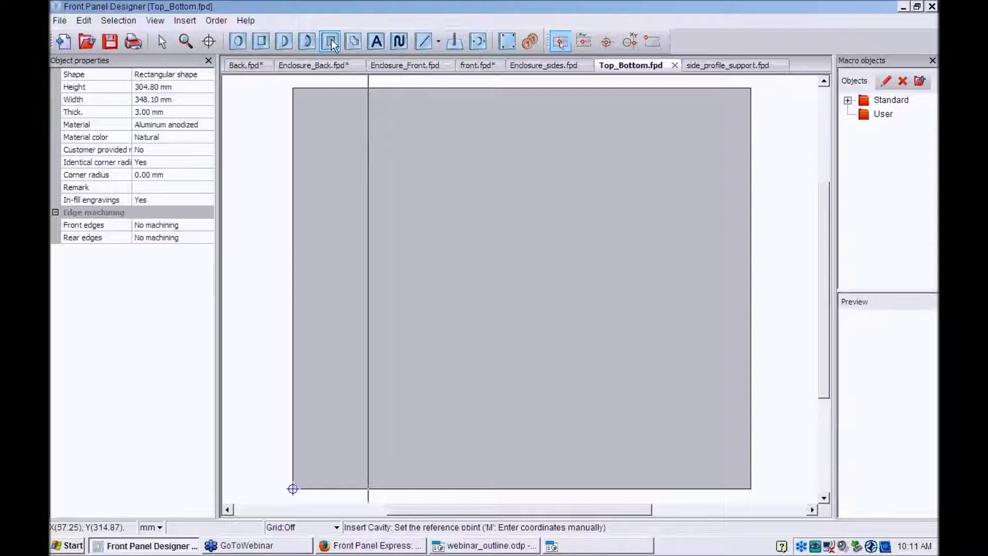
key("m")
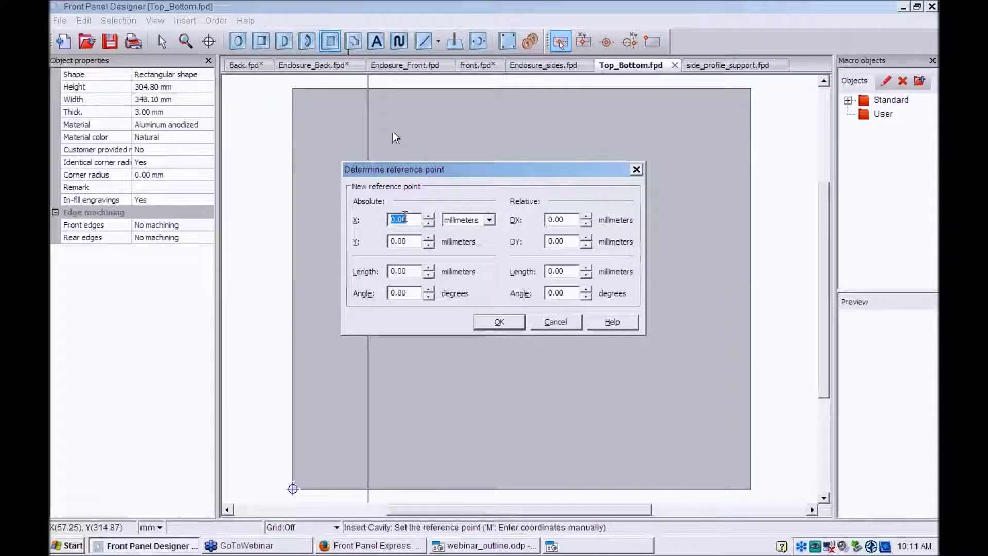
type("1.35")
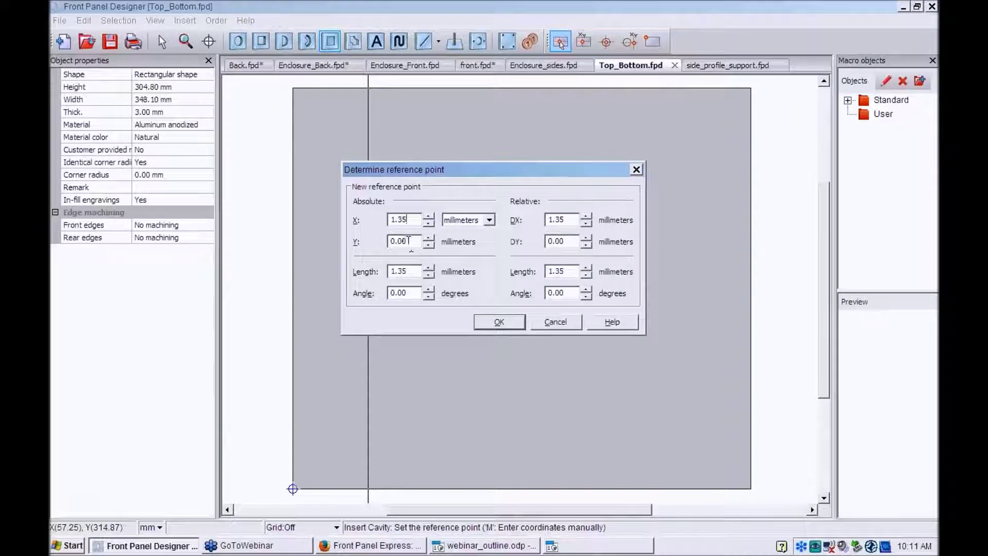
left_click_drag(408, 240, 380, 248)
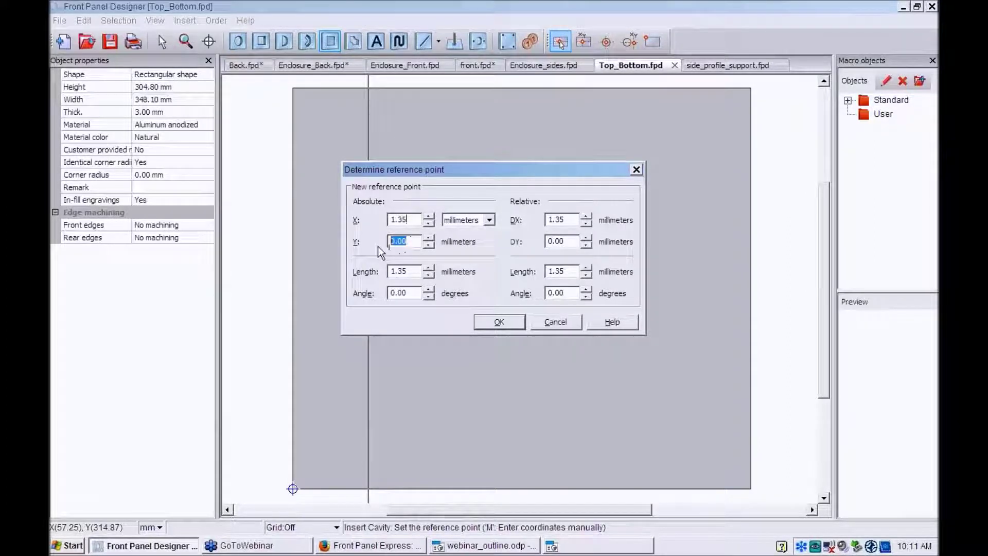
type("152.4")
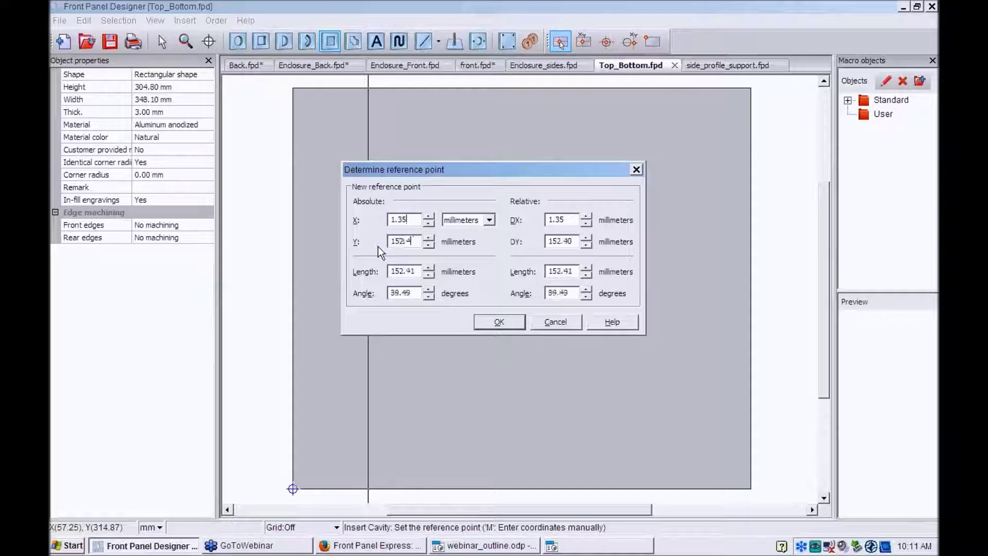
left_click(500, 322)
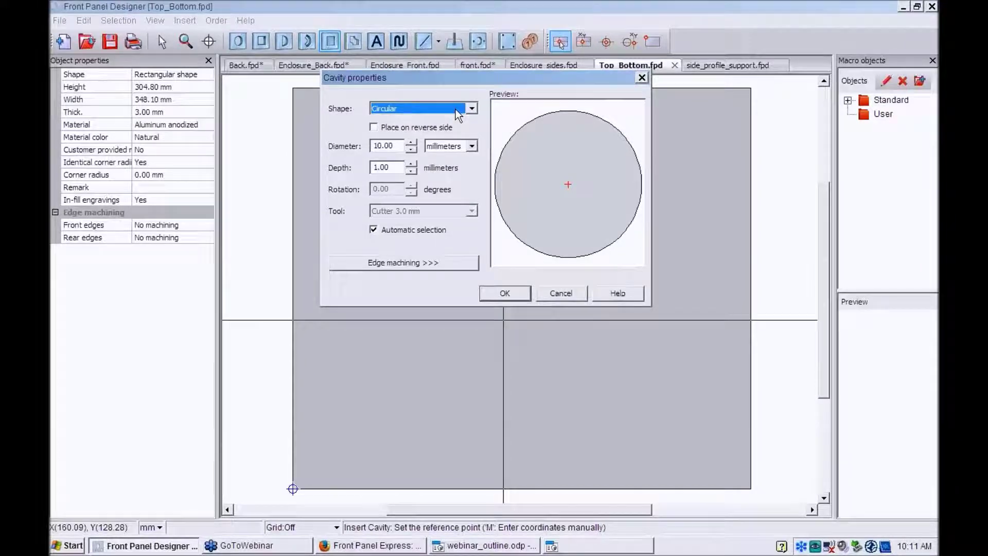
- Make the cavity rectangular, 3.7 mm wide and 307.8 mm high
left_click(458, 109)
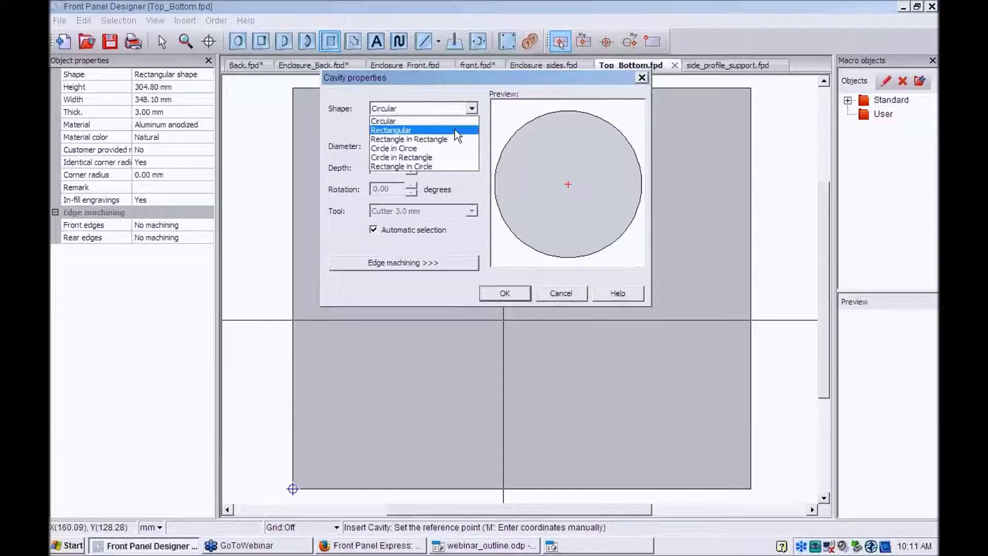
left_click(455, 129)
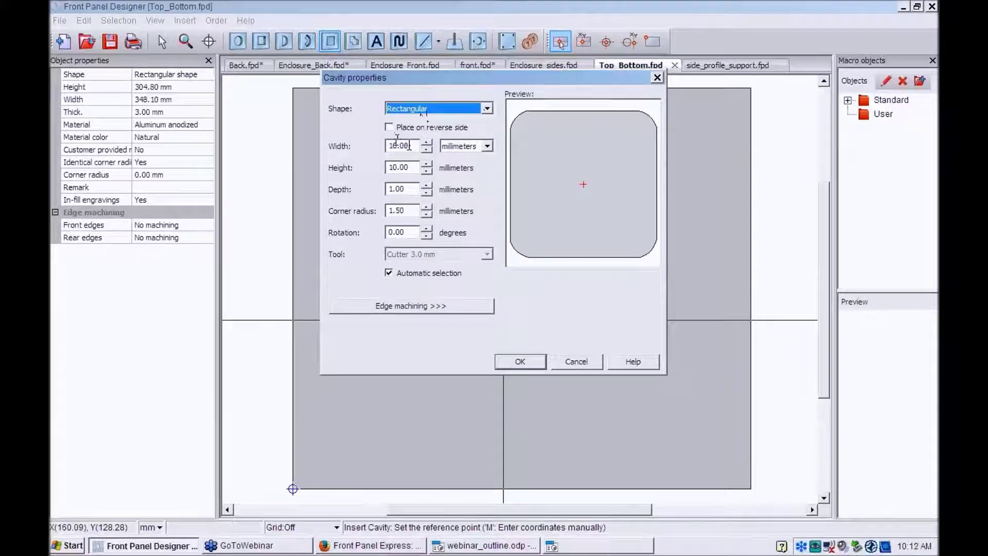
left_click_drag(409, 145, 382, 148)
type("3.")
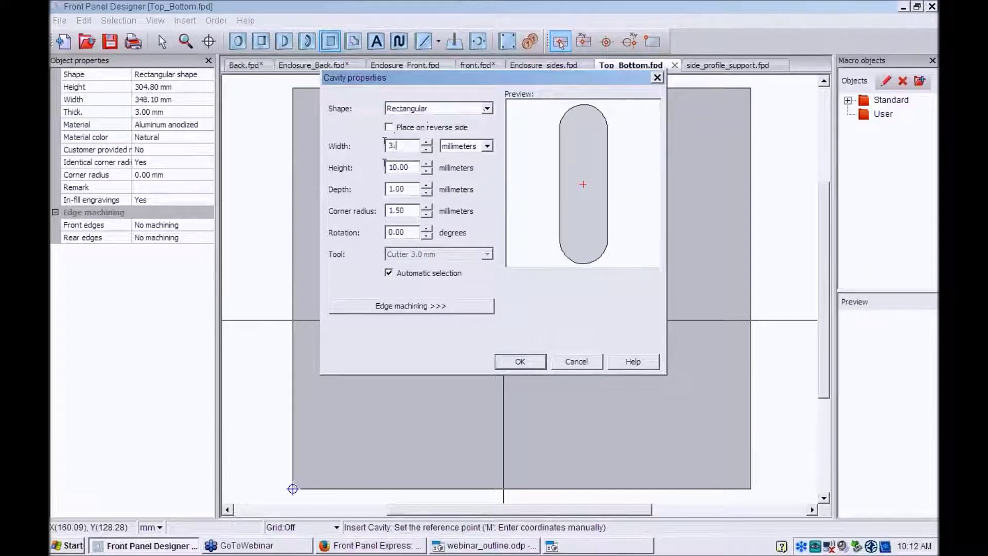
type("7")
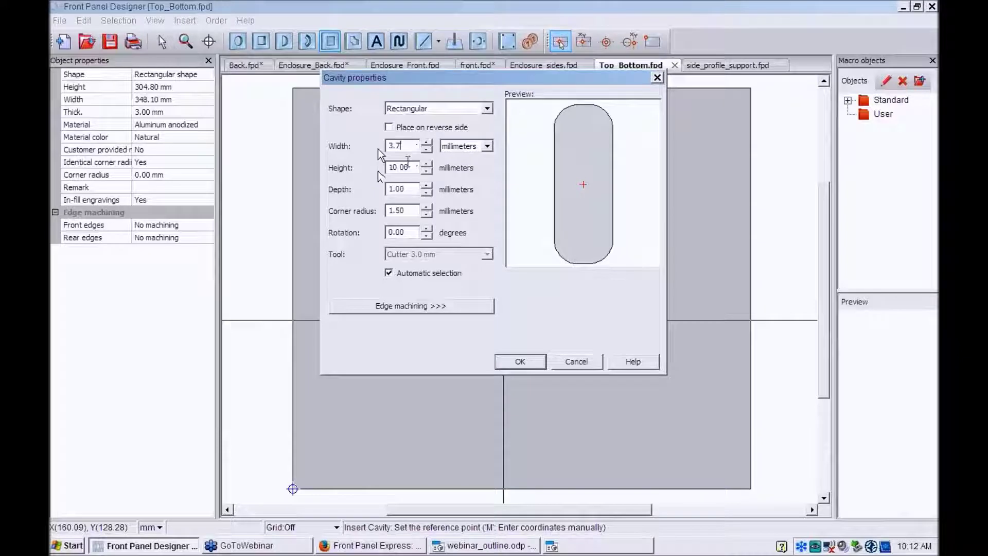
key("Tab")
type("30")
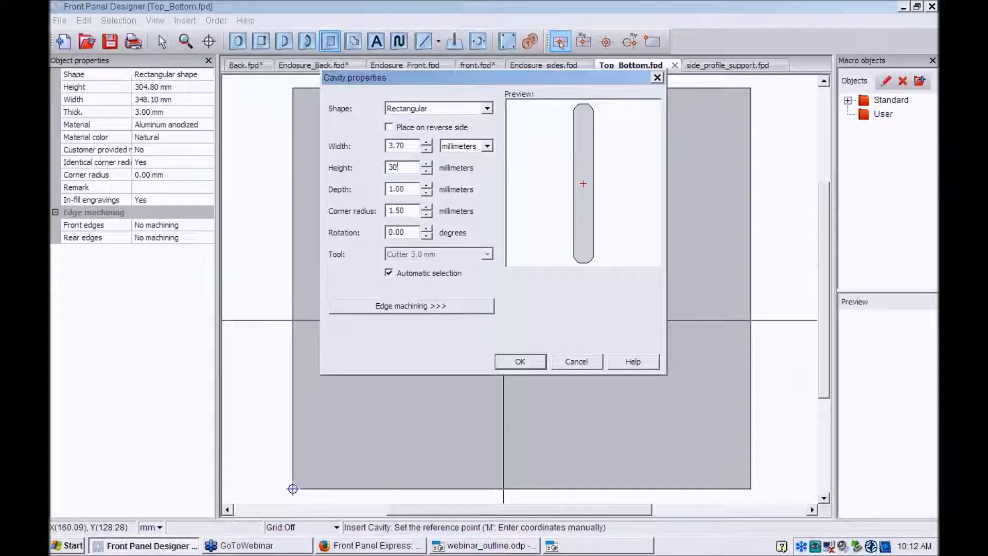
type(".8")
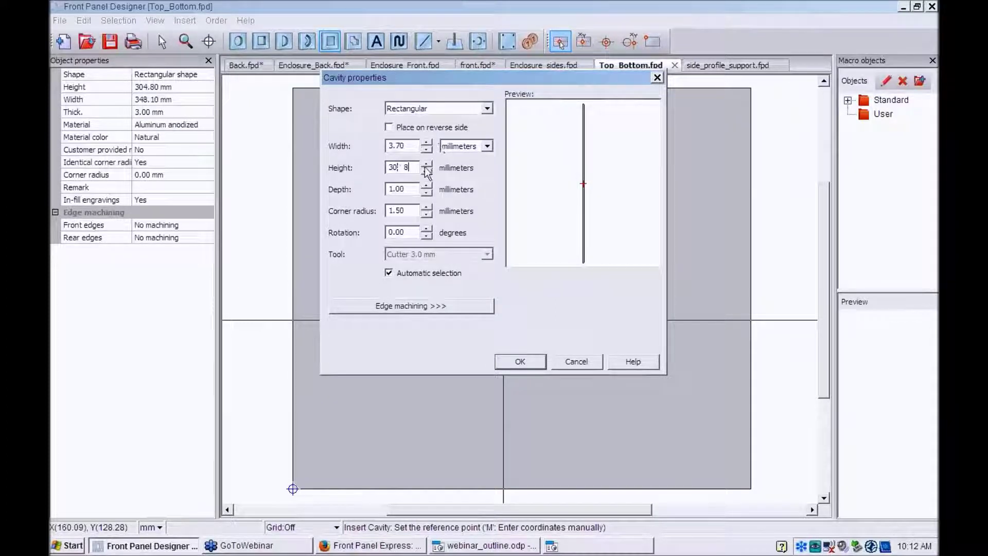
type("7")
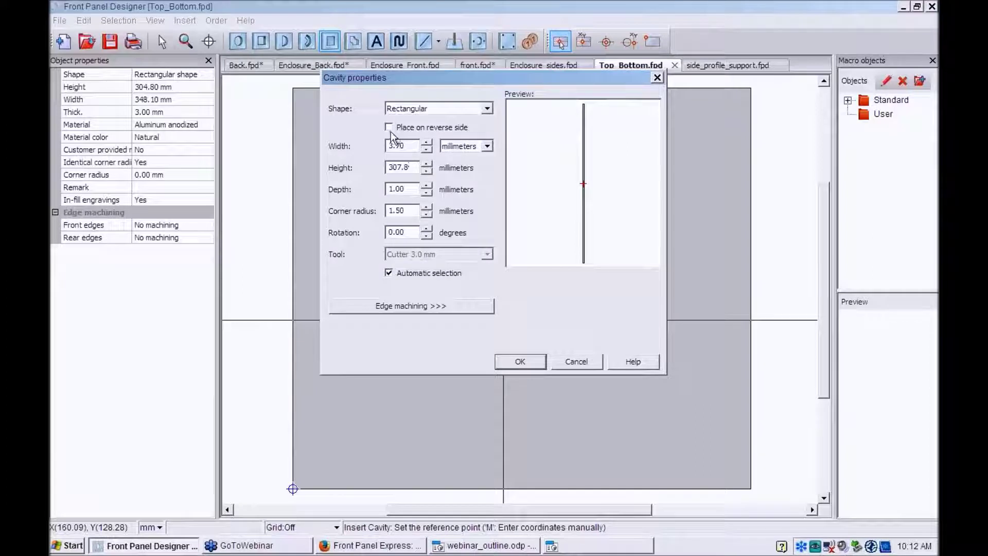
- Set the cavity's depth to 1.5 mm and insert it on the reverse side of the panel
double_click(407, 193)
type("1.5")
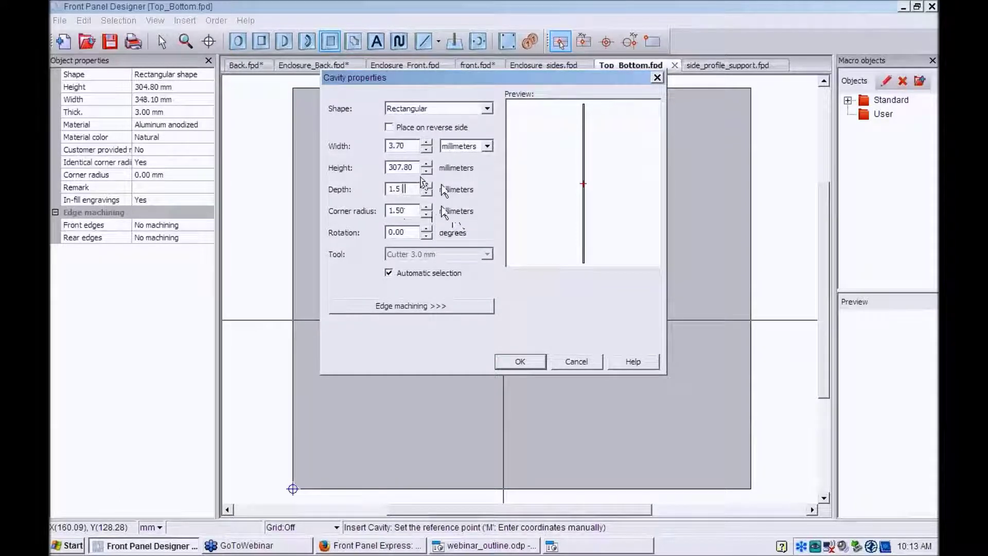
left_click(401, 128)
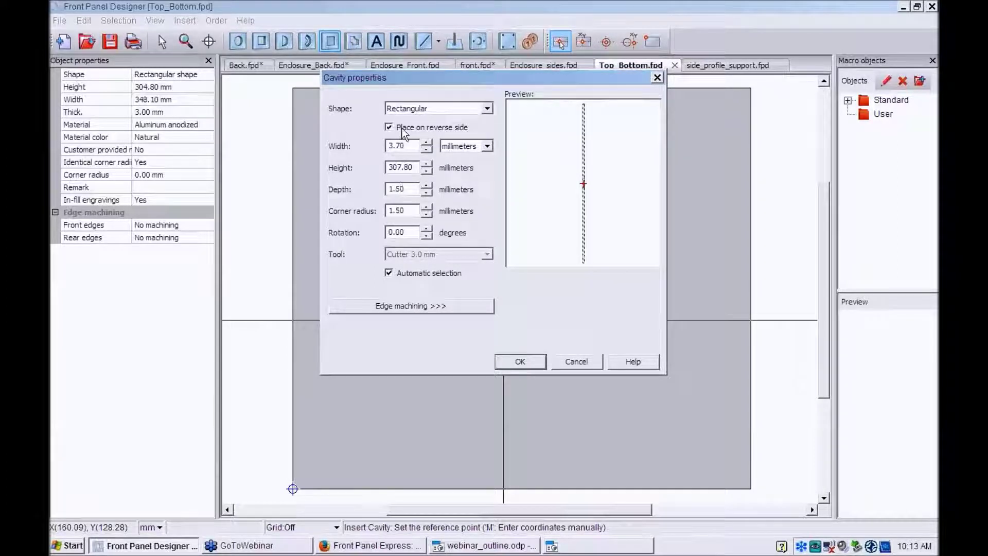
left_click(517, 362)
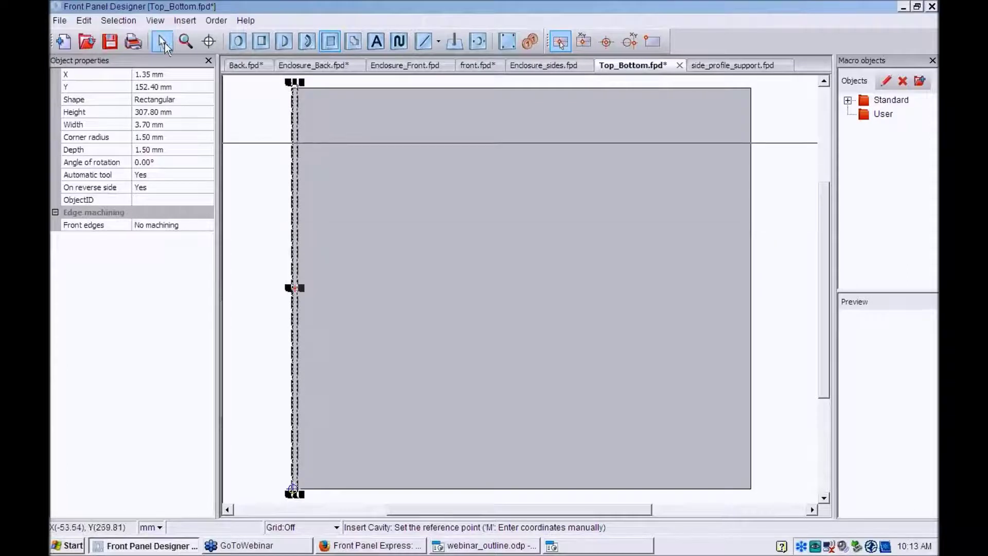
left_click(162, 41)
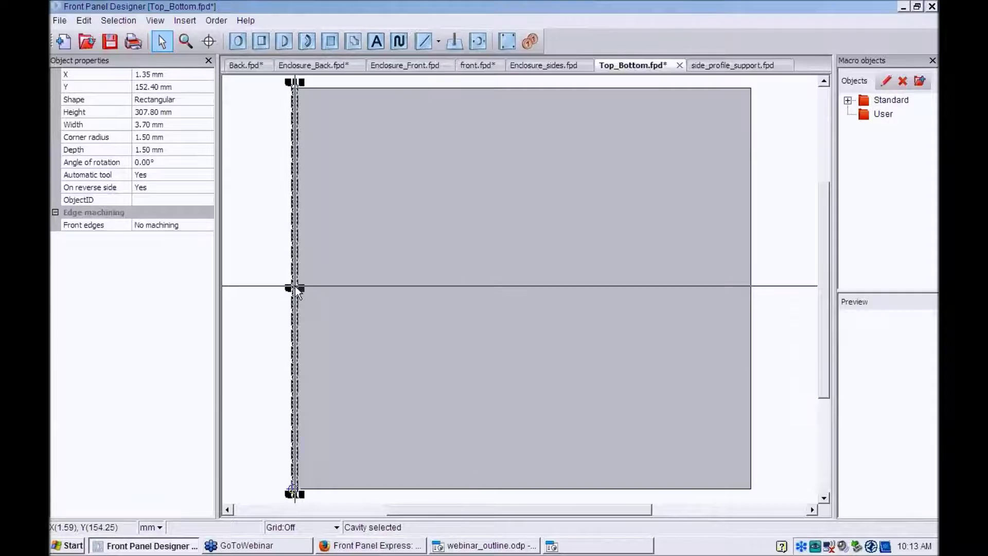
- Mirror a copy of the cavity horizontally about the center of the front panel
right_click(295, 286)
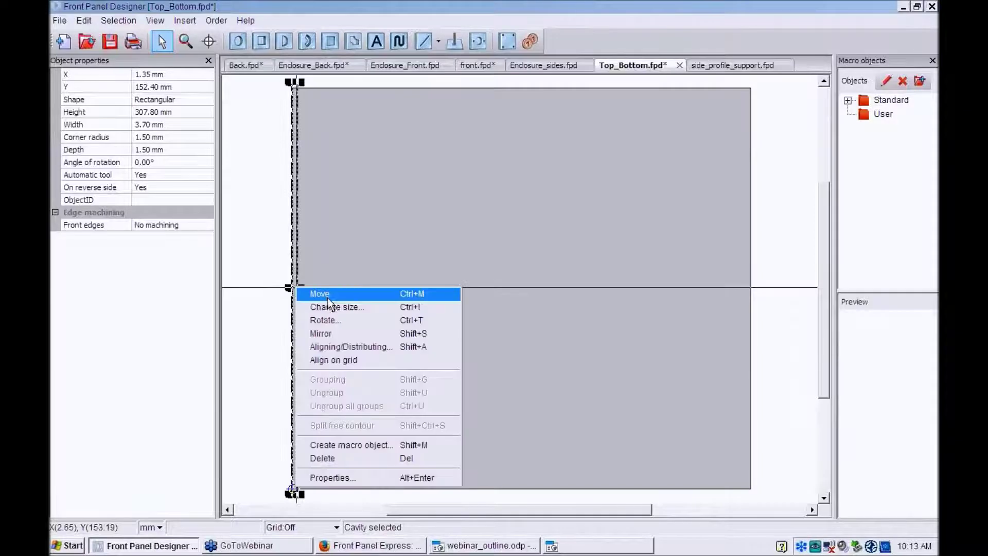
left_click(323, 333)
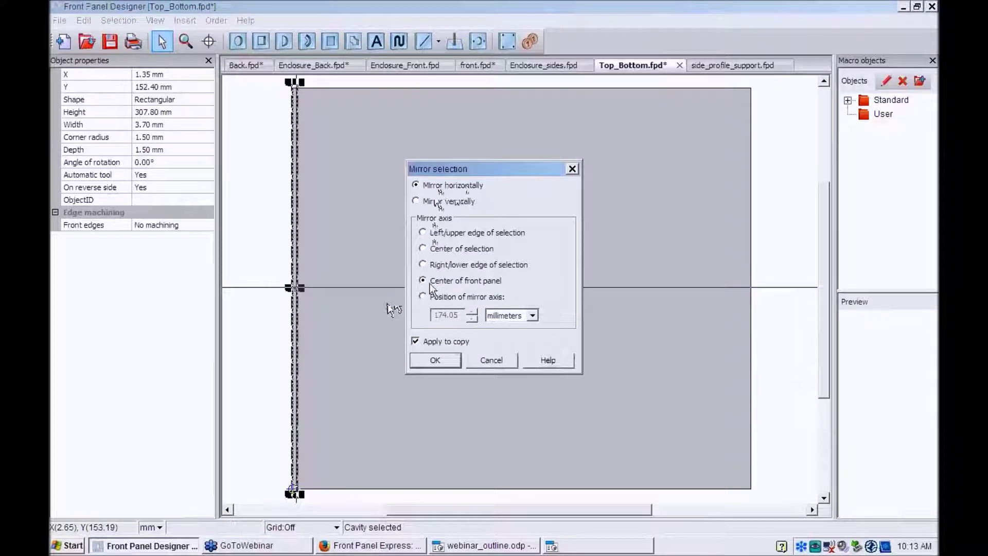
left_click(439, 360)
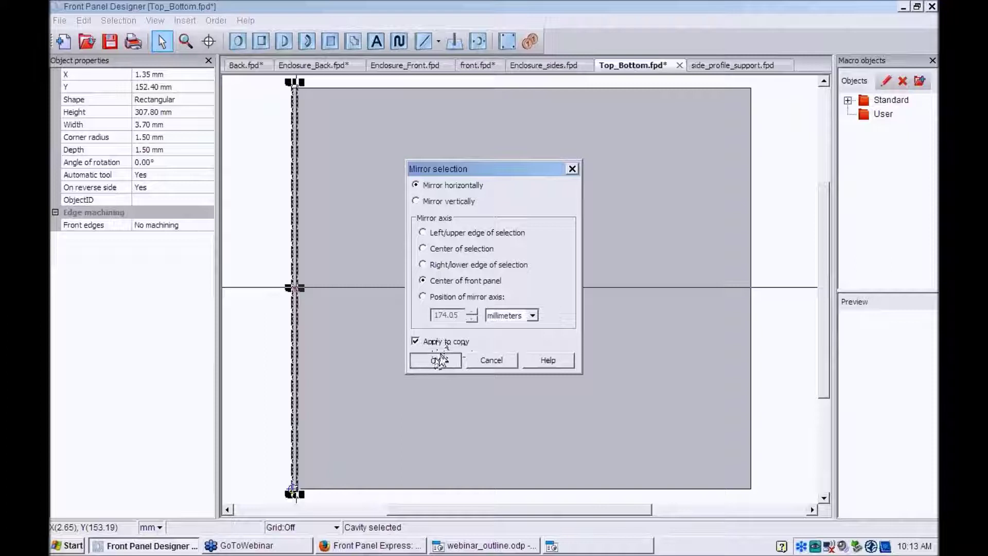
left_click(791, 300)
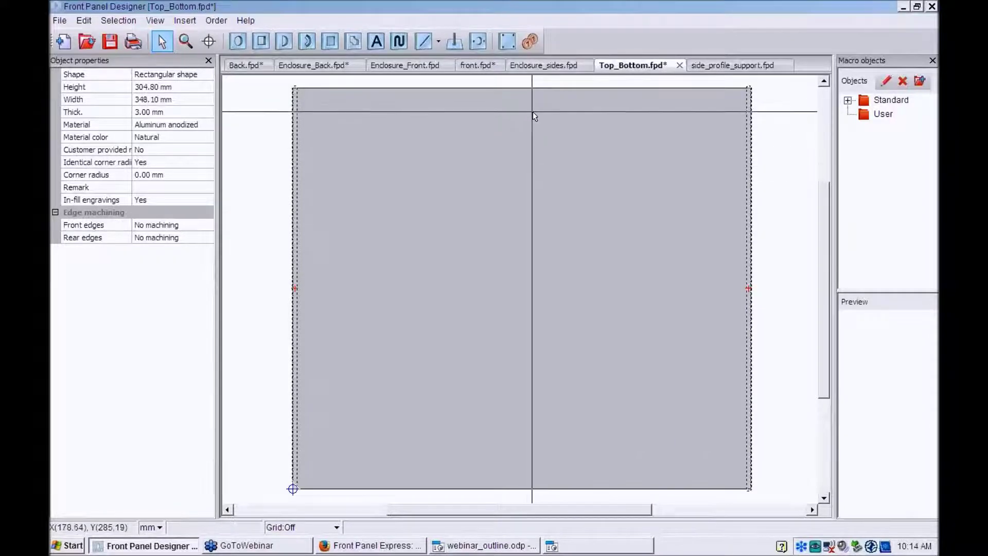
- Inspect the reverse-side cavity along the left edge of the Top_Bottom.fpd panel up close
scroll(288, 286, "up", 5)
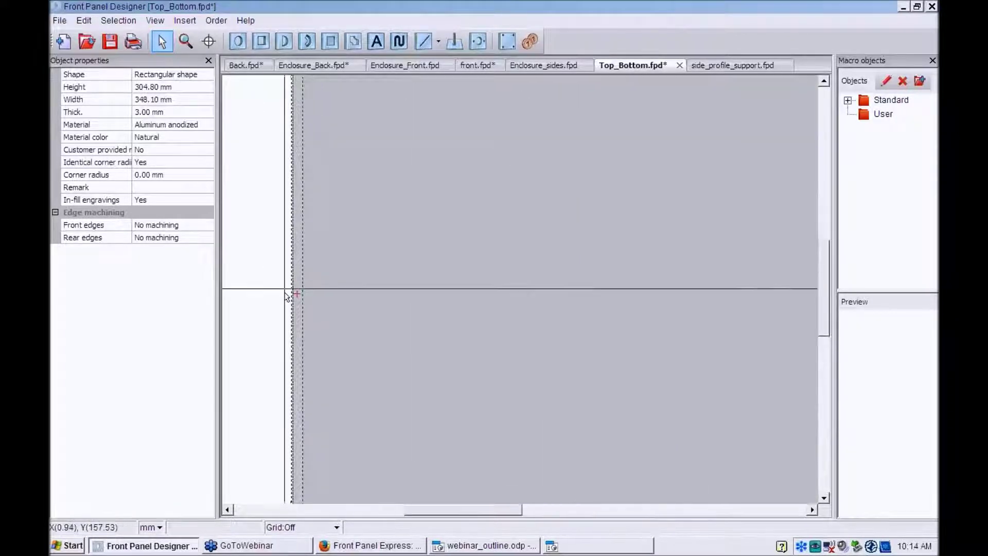
scroll(297, 306, "up", 3)
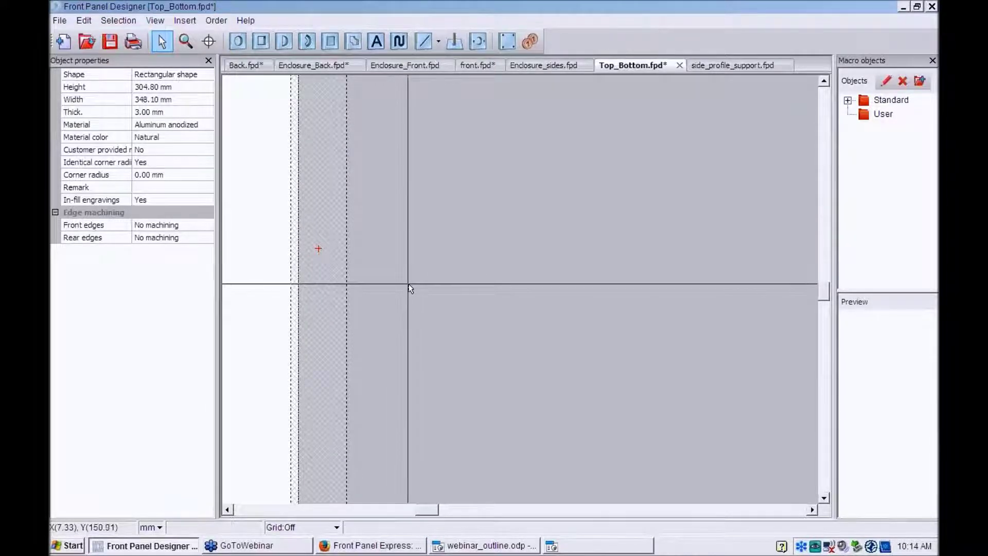
scroll(410, 288, "down", 1)
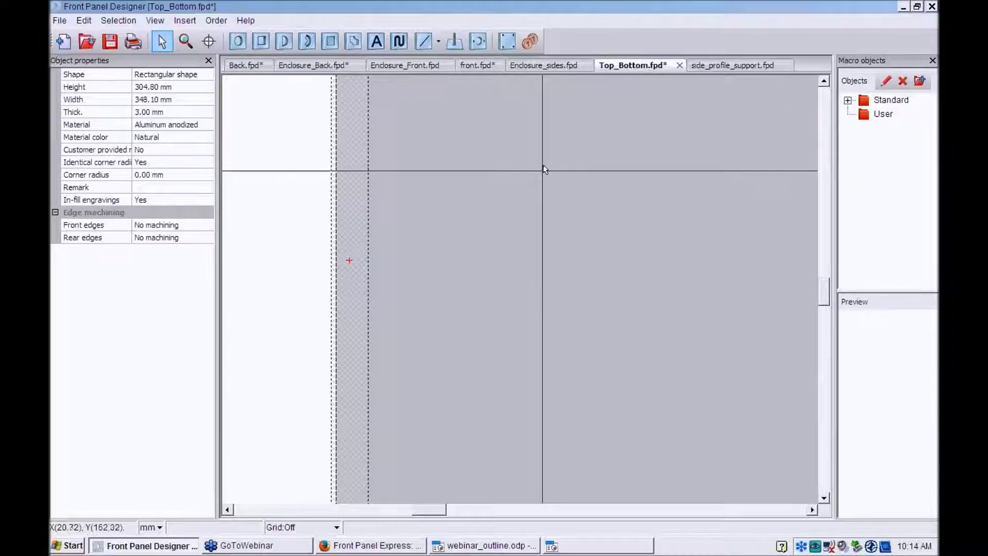
- Review the Enclosure_sides.fpd and side_profile_support.fpd panels, and close side_profile_support.fpd
left_click(545, 66)
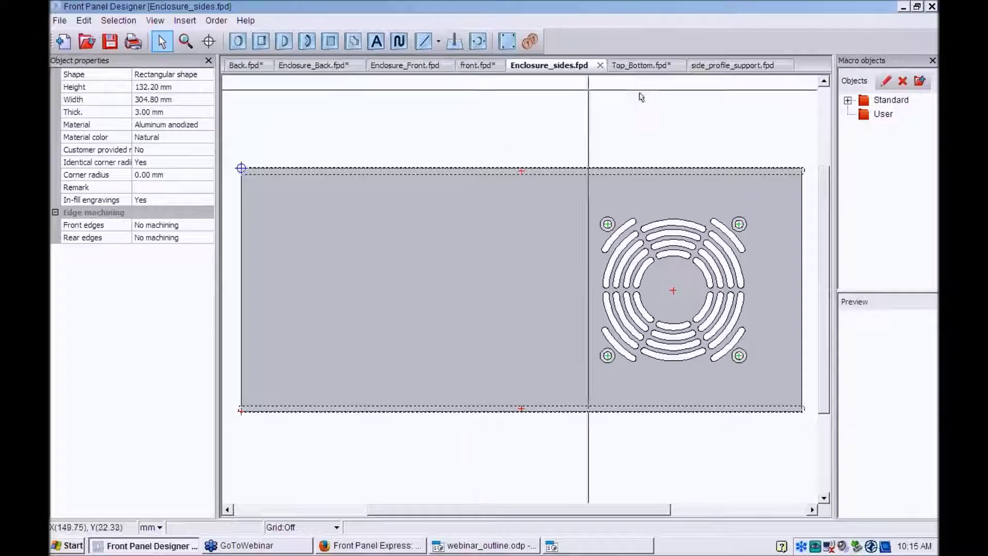
left_click(718, 64)
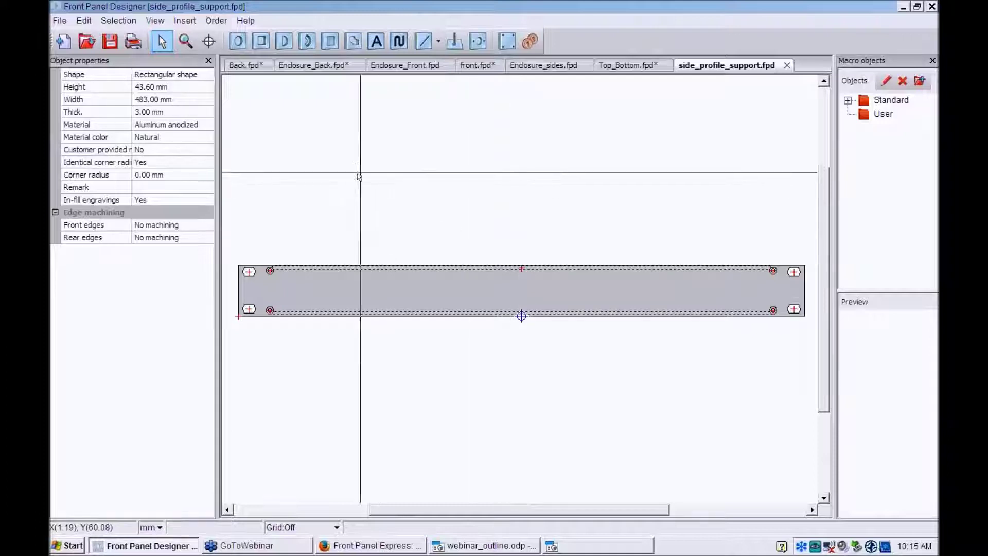
left_click(786, 66)
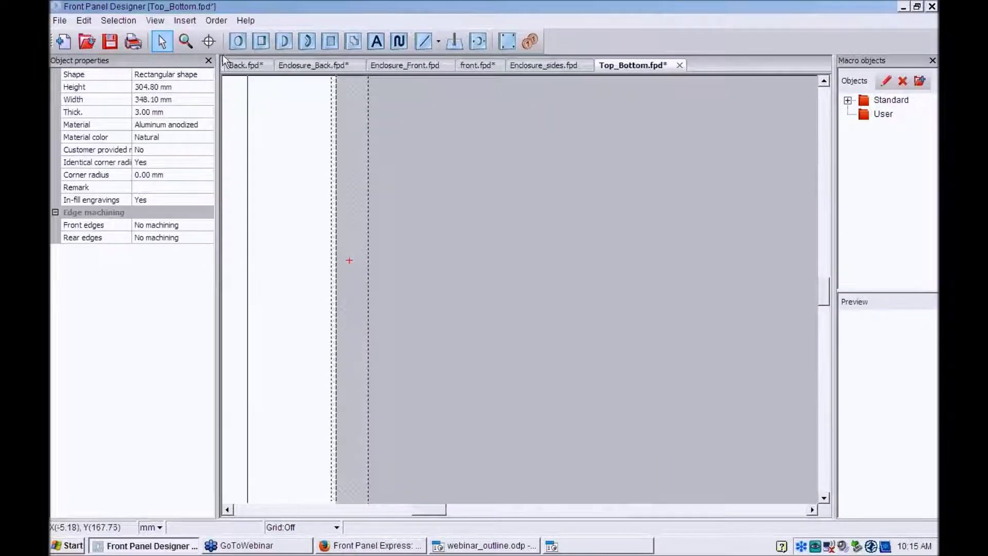
- Start an order and load all the panel files from the desktop's Webinar folder, Back.fpd through Top_Bottom.fpd, into the shopping cart
left_click(216, 20)
left_click(232, 37)
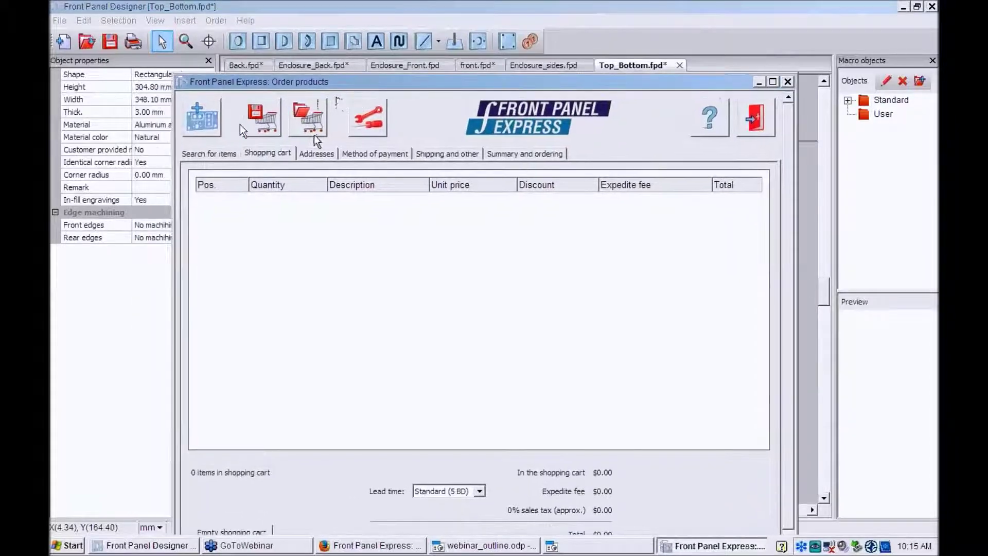
left_click(205, 121)
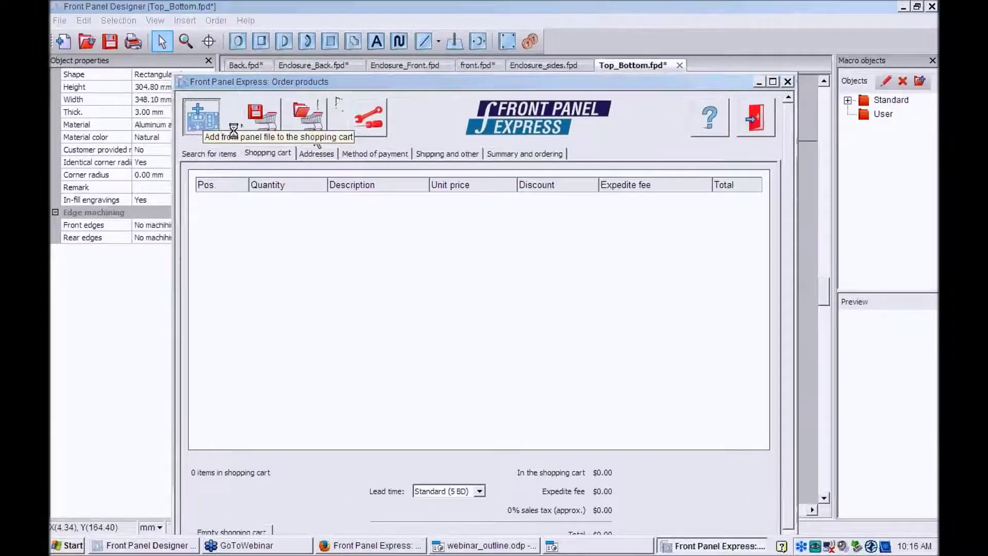
left_click(214, 194)
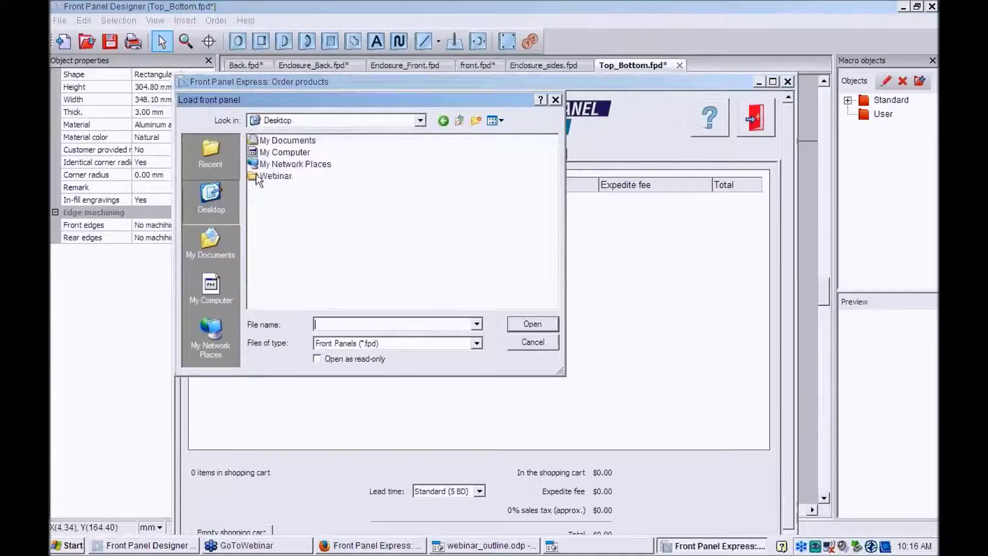
double_click(263, 176)
left_click(275, 141)
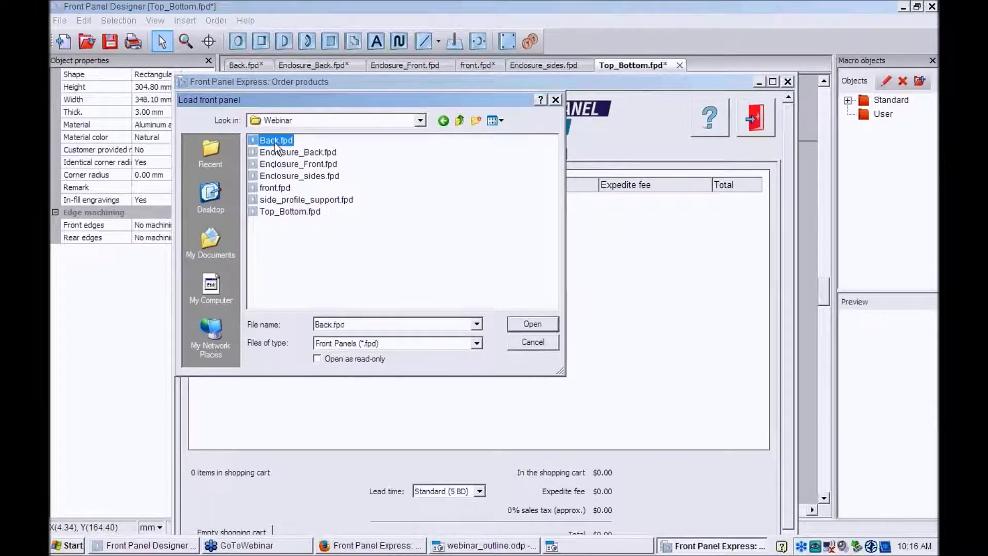
left_click(273, 213, "shift")
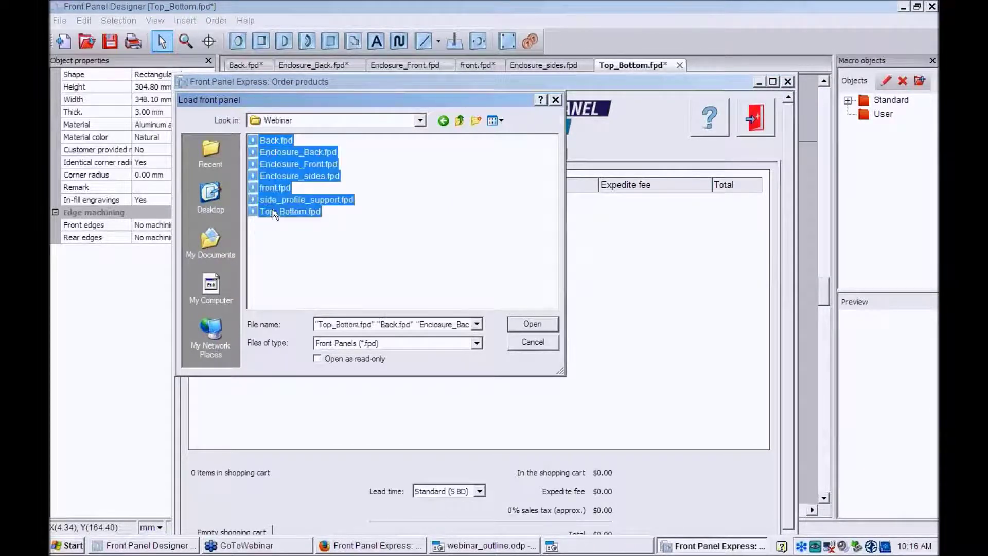
double_click(273, 213)
left_click(494, 309)
left_click(495, 309)
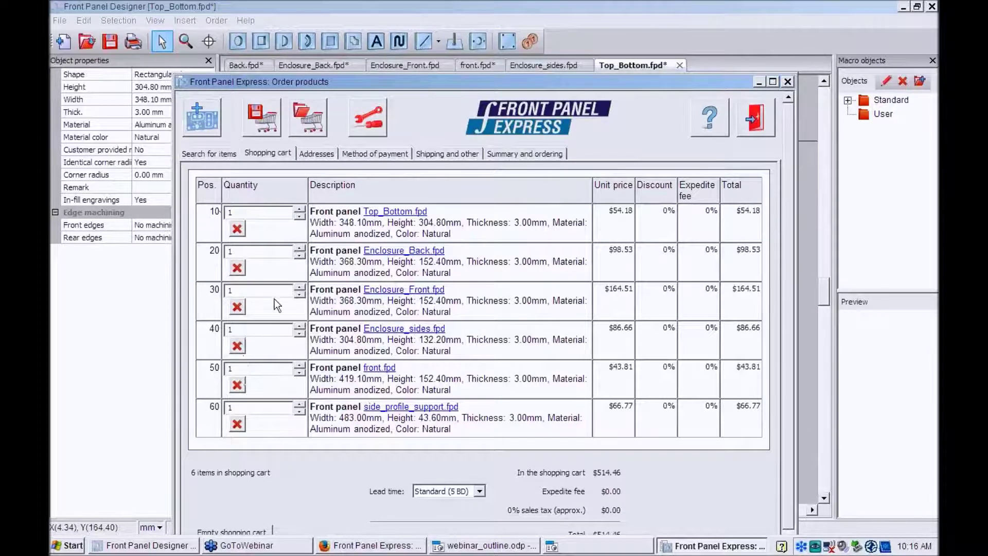
- Search the order catalogue for items in the Profiles category
left_click(215, 154)
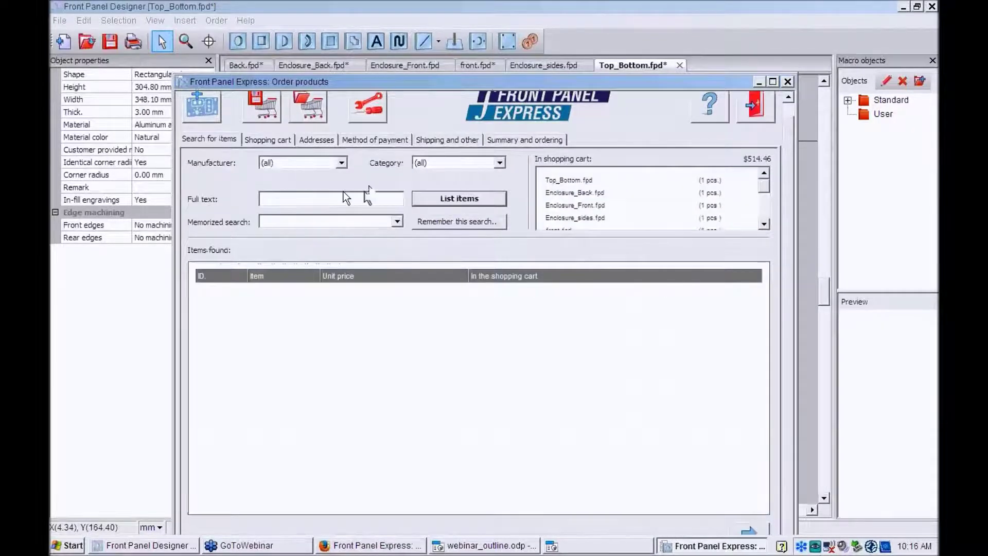
left_click(416, 163)
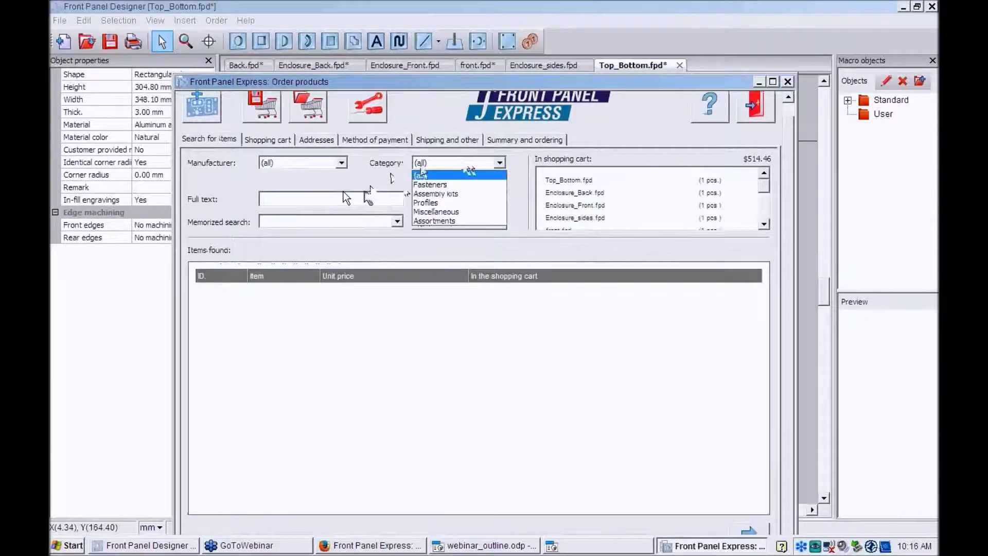
left_click(435, 203)
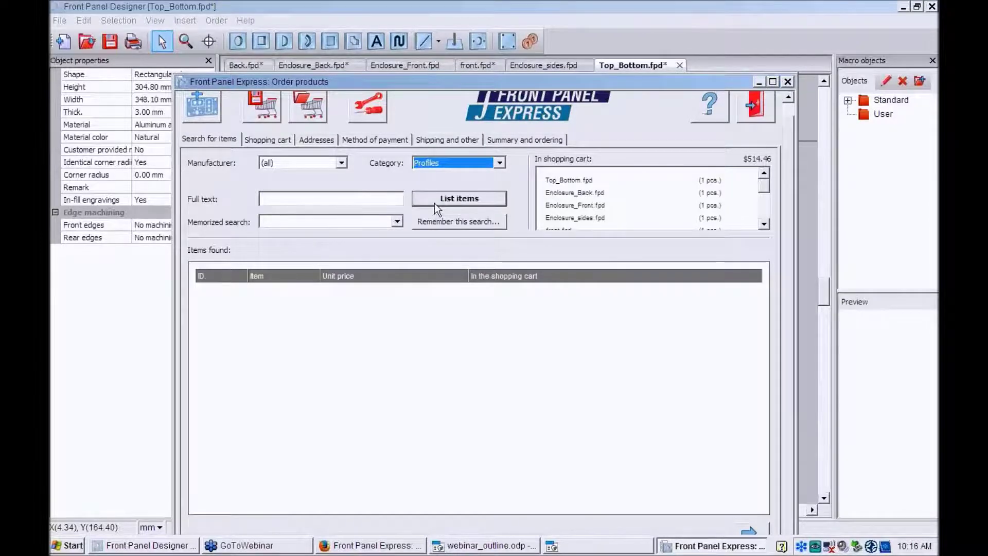
left_click(449, 199)
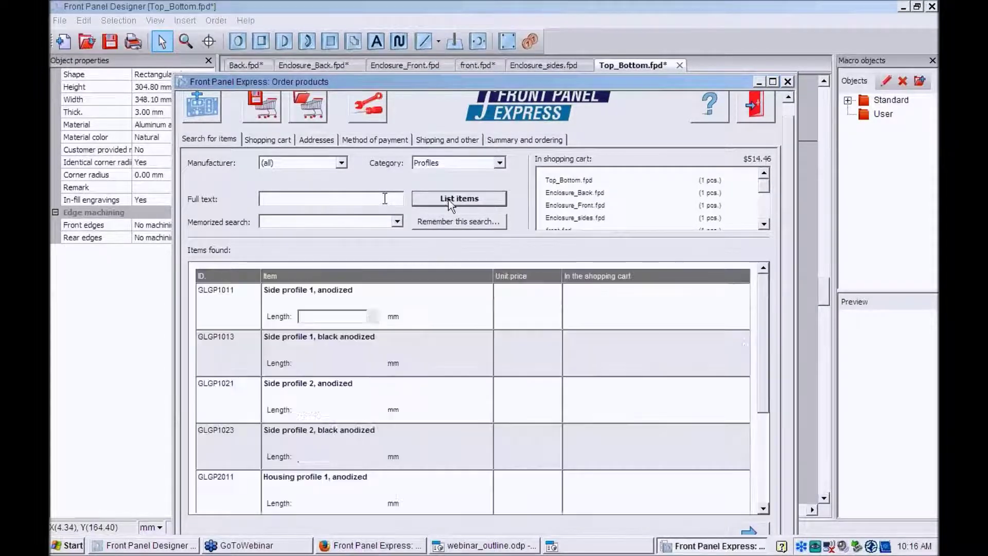
scroll(445, 292, "down", 1)
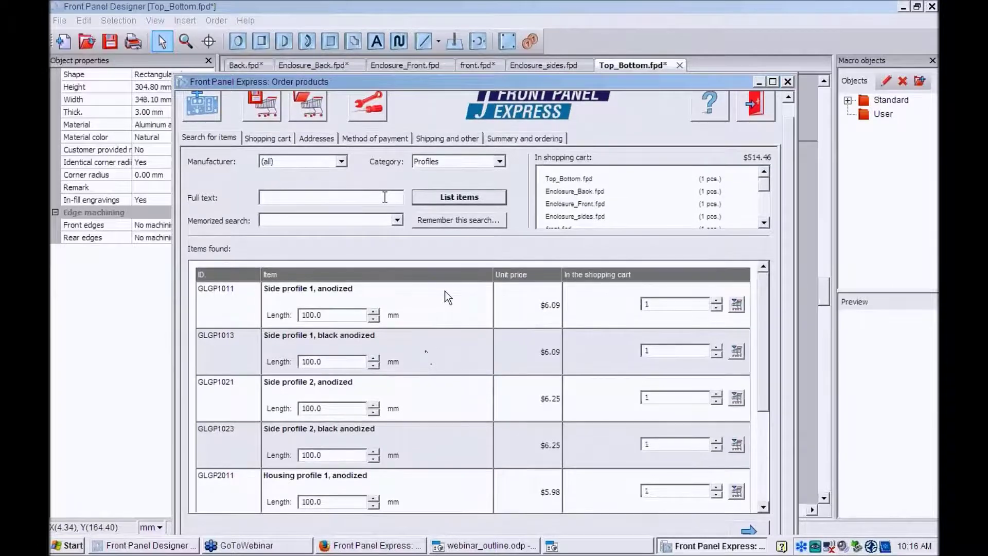
- Add four pieces of Housing profile 1, anodized (GLGP2011), each 304.8 mm long, to the shopping cart
double_click(312, 314)
scroll(418, 404, "down", 3)
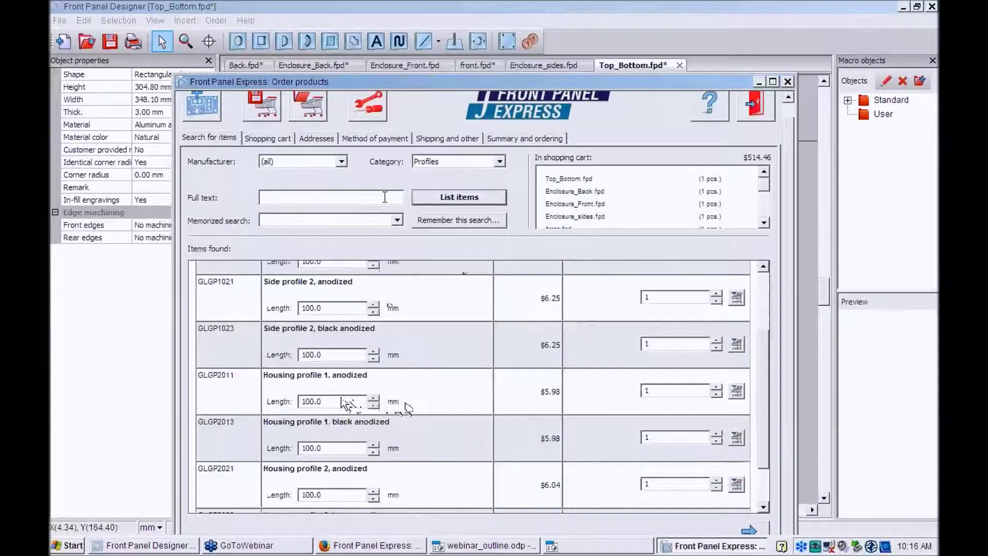
double_click(307, 401)
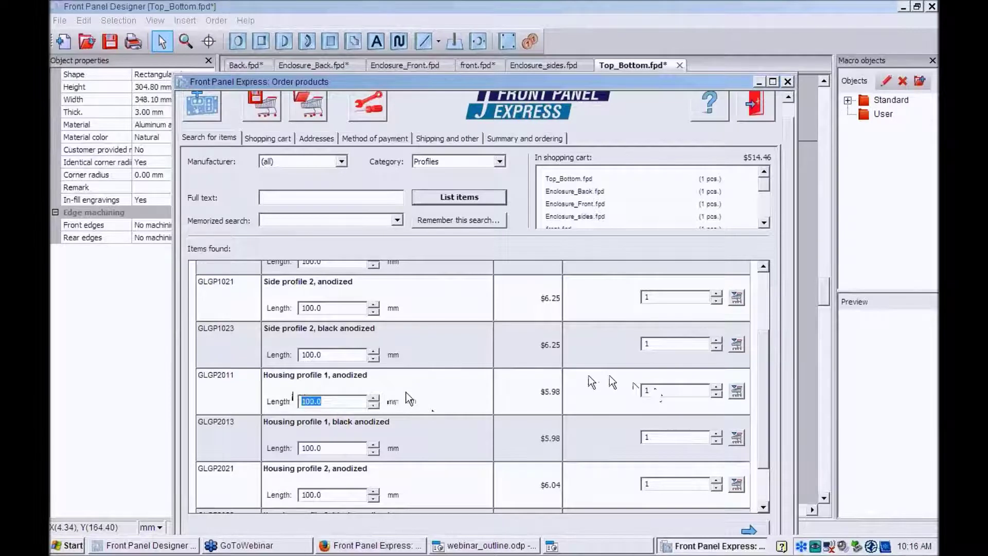
left_click(715, 387)
left_click(716, 387)
left_click(715, 387)
type("3")
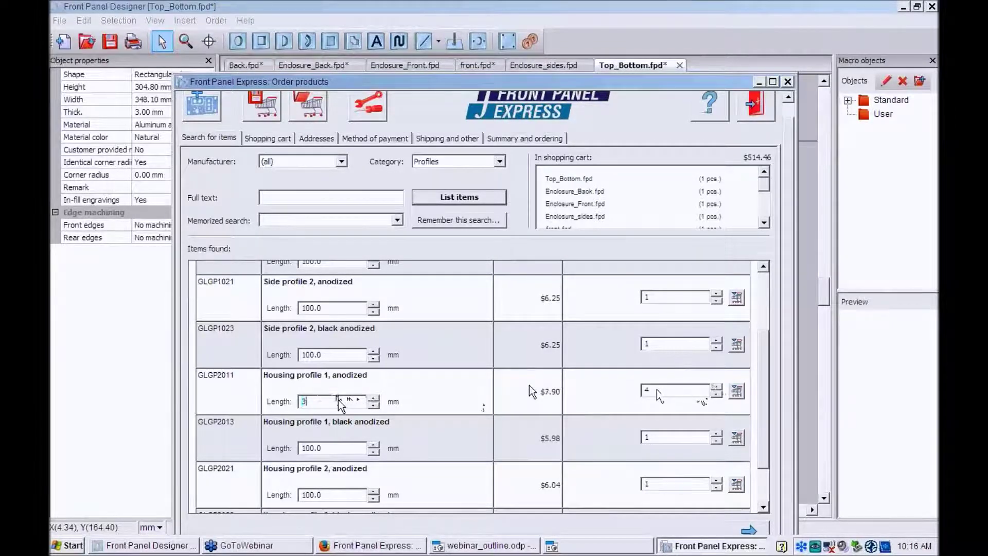
type("04.8")
left_click(736, 391)
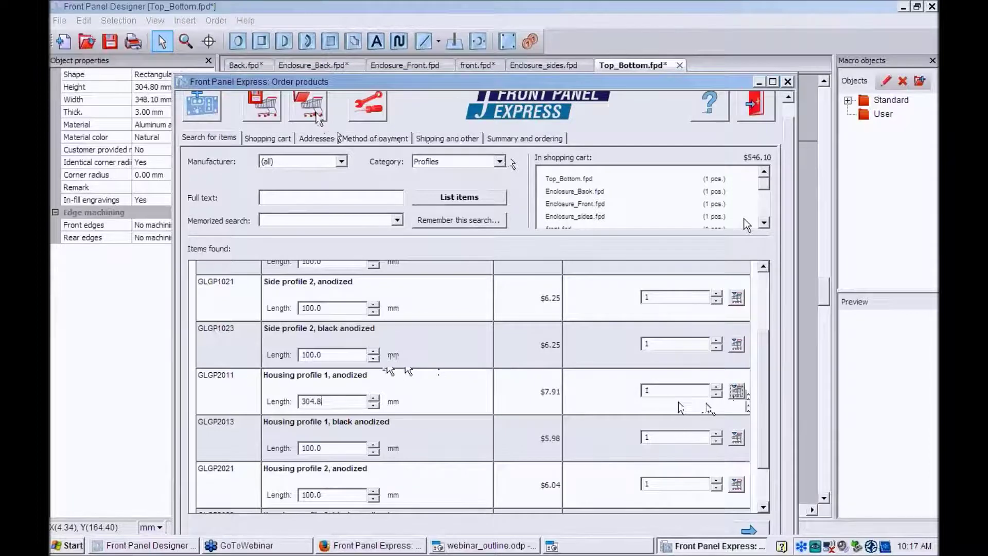
- Check the shopping cart's contents down to the housing profile entry, and close the order window
left_click(318, 118)
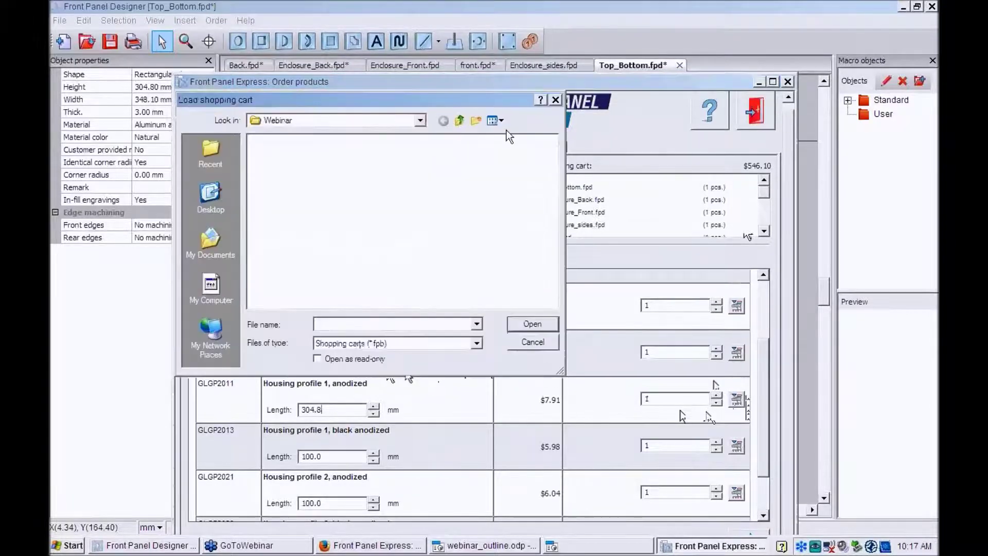
left_click(556, 100)
left_click_drag(761, 189, 766, 199)
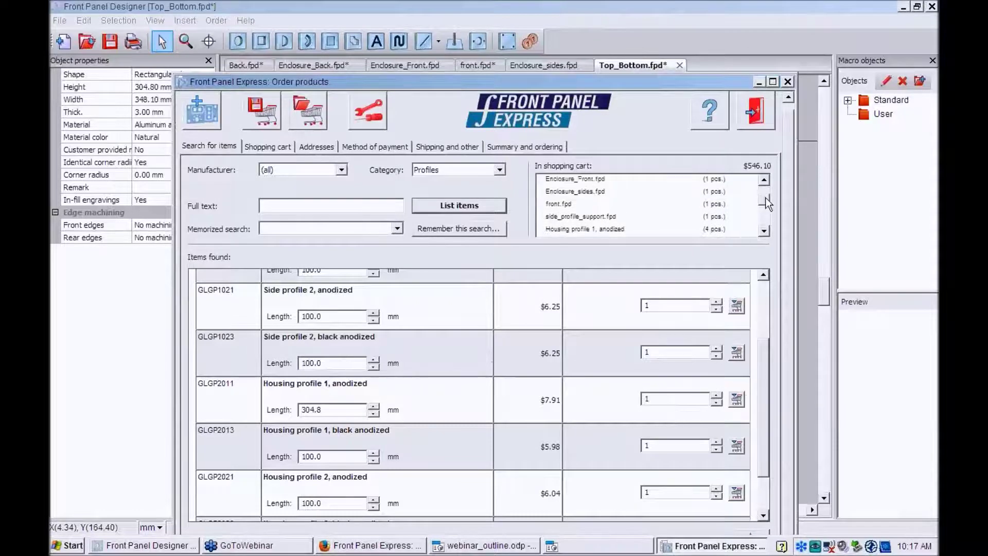
left_click(787, 83)
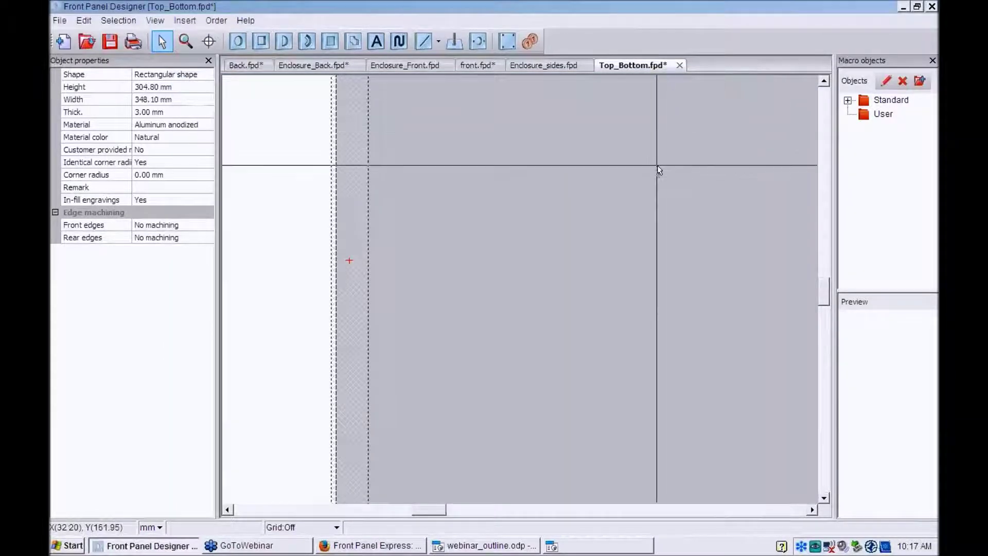
- Switch to Firefox and view the documents on the Tips & Tricks page of the Front Panel Express Support section
scroll(659, 167, "down", 5)
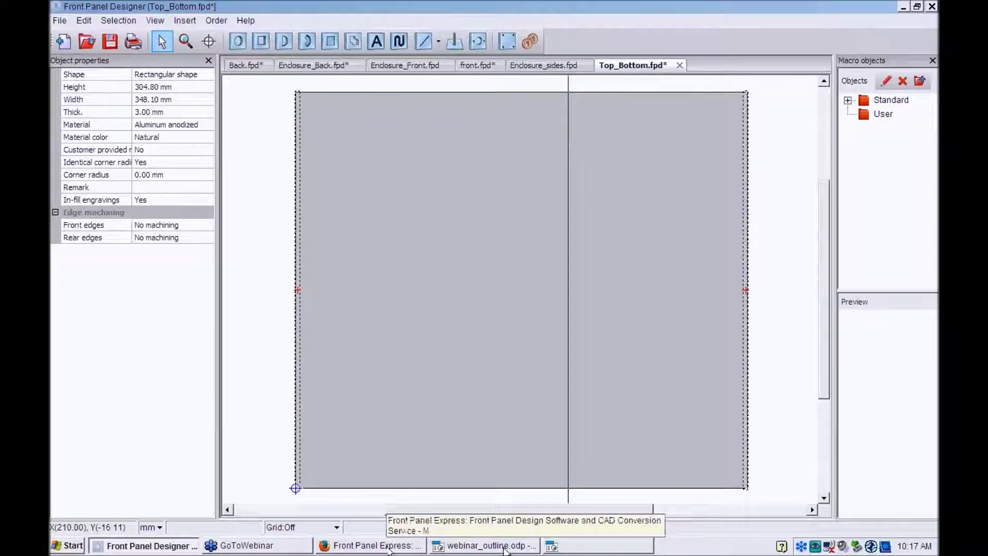
key("alt+Tab")
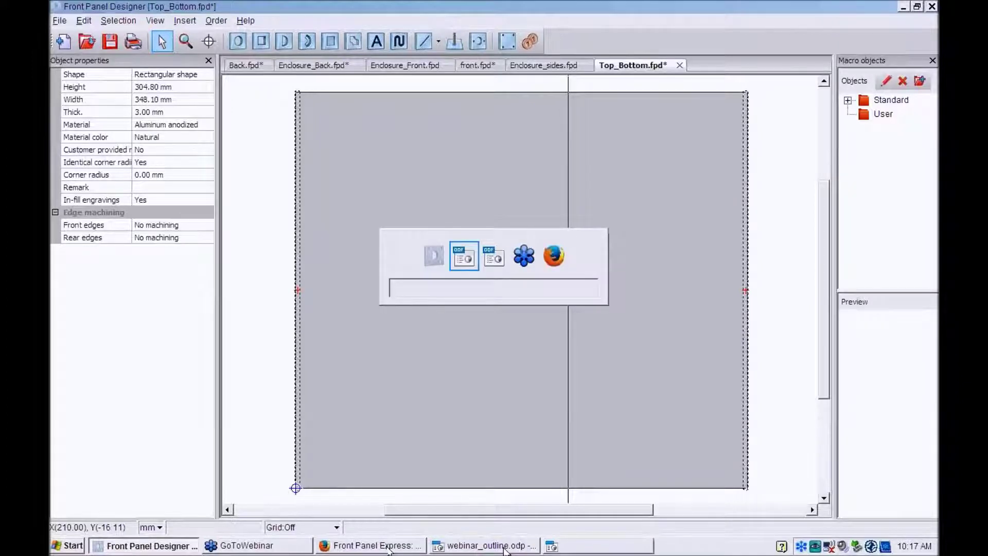
key("Tab")
key("Tab")
key("Tab")
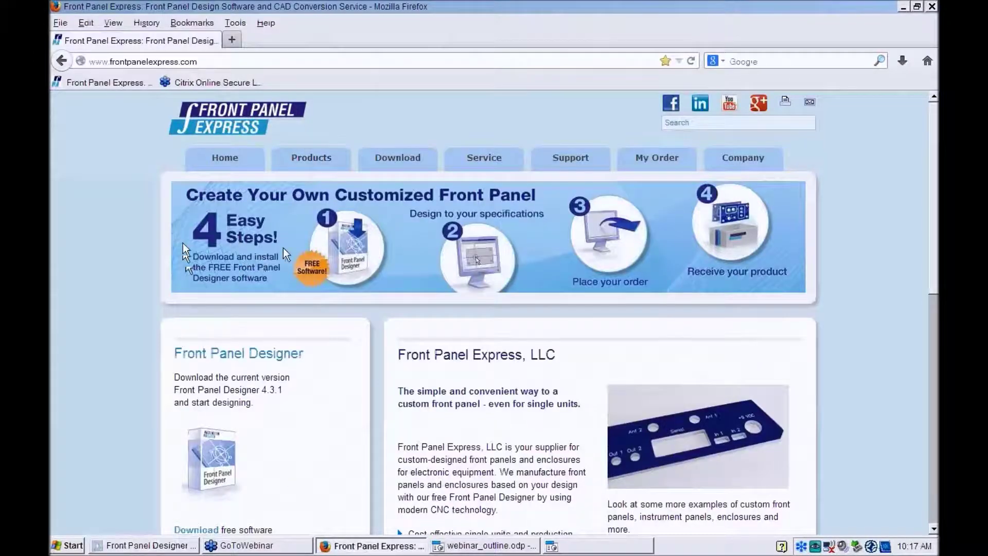
left_click(545, 170)
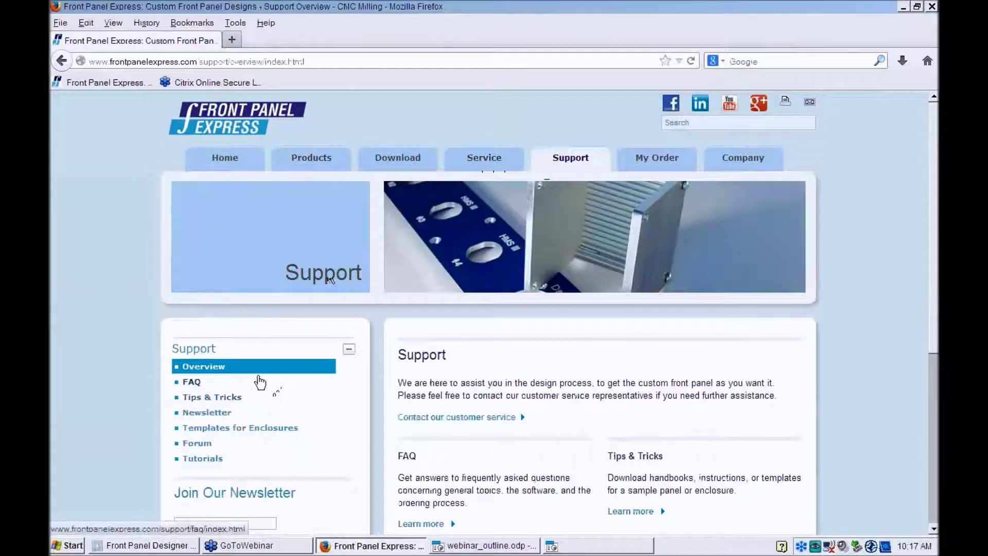
left_click(223, 397)
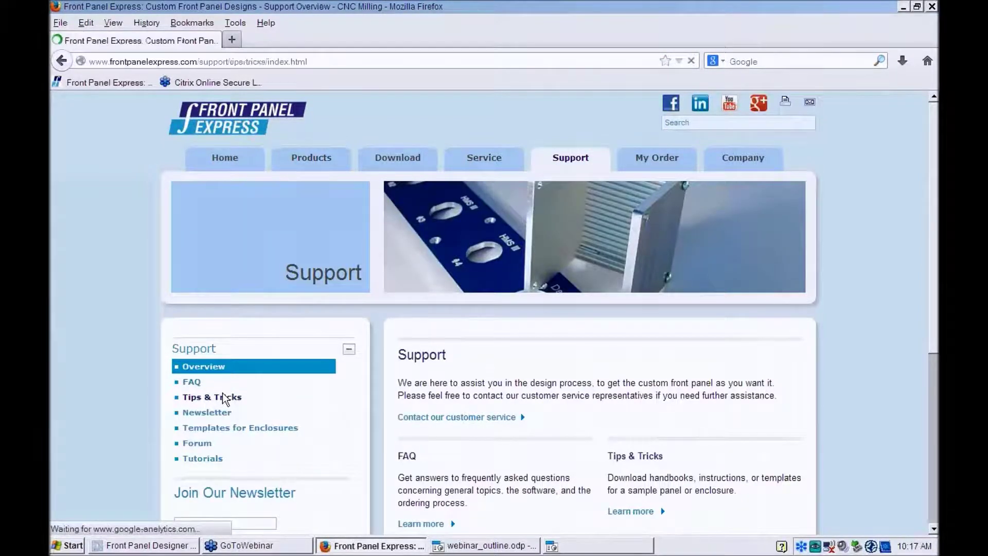
scroll(520, 452, "down", 5)
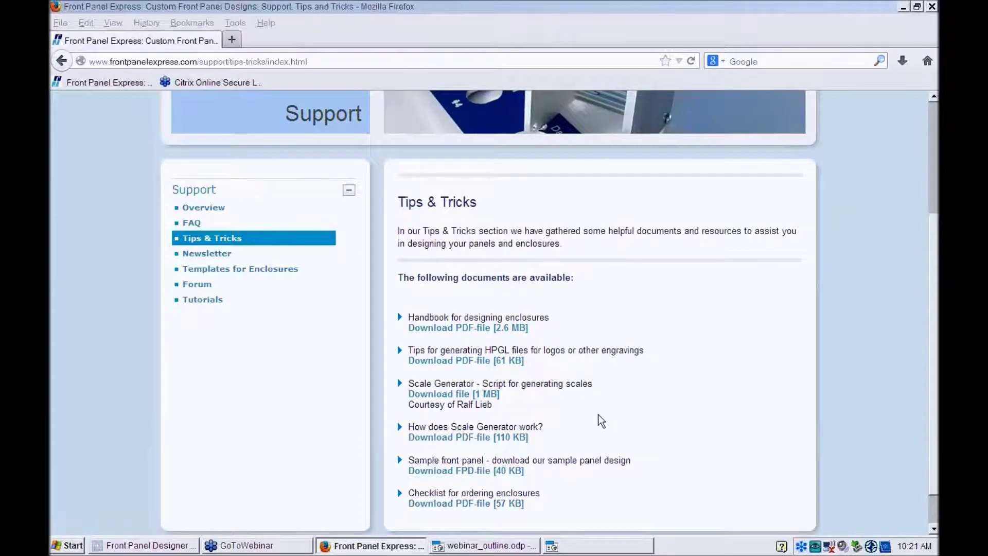
- Switch back to Front Panel Designer and delete all the corner mounting holes from the Back.fpd panel
key("alt+Tab")
key("alt+Tab")
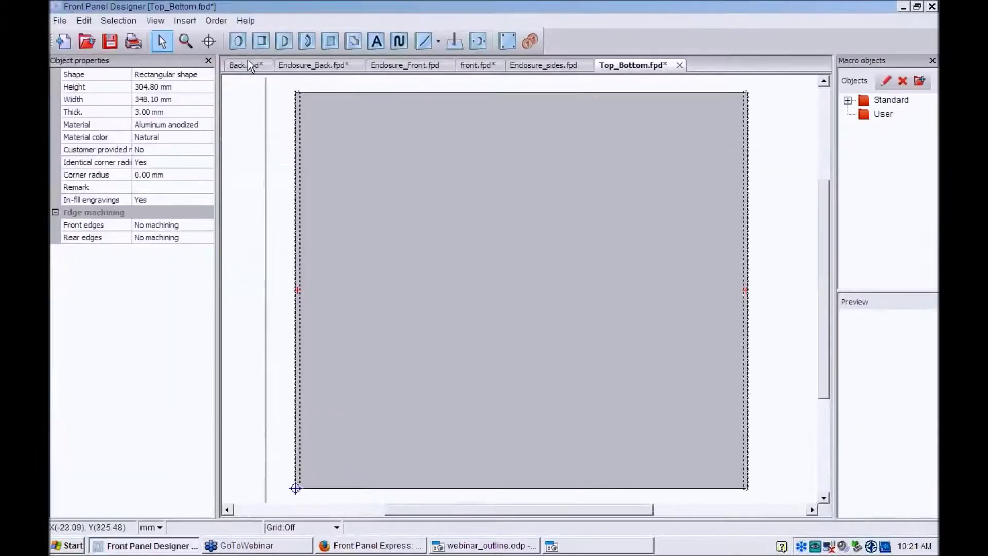
left_click(246, 65)
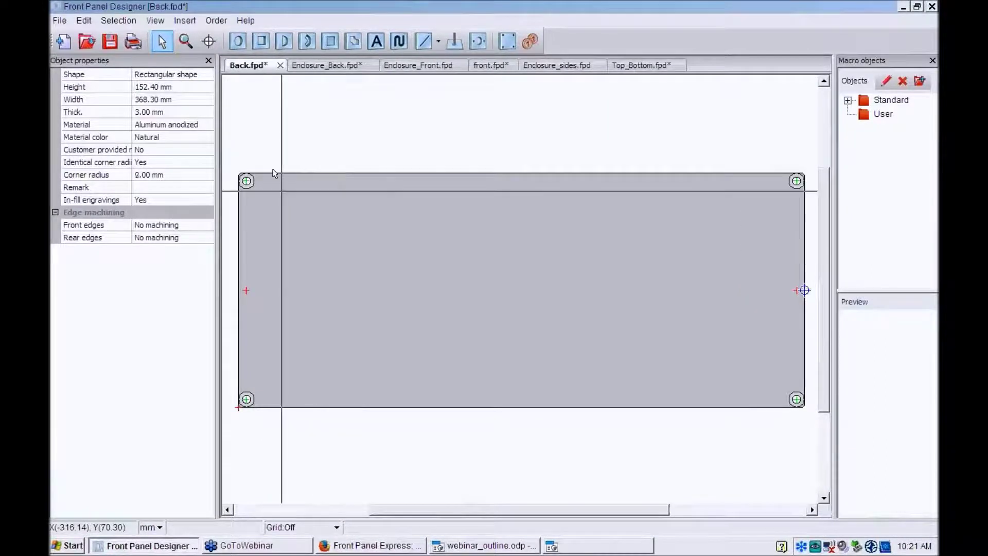
left_click_drag(232, 152, 812, 434)
key("Delete")
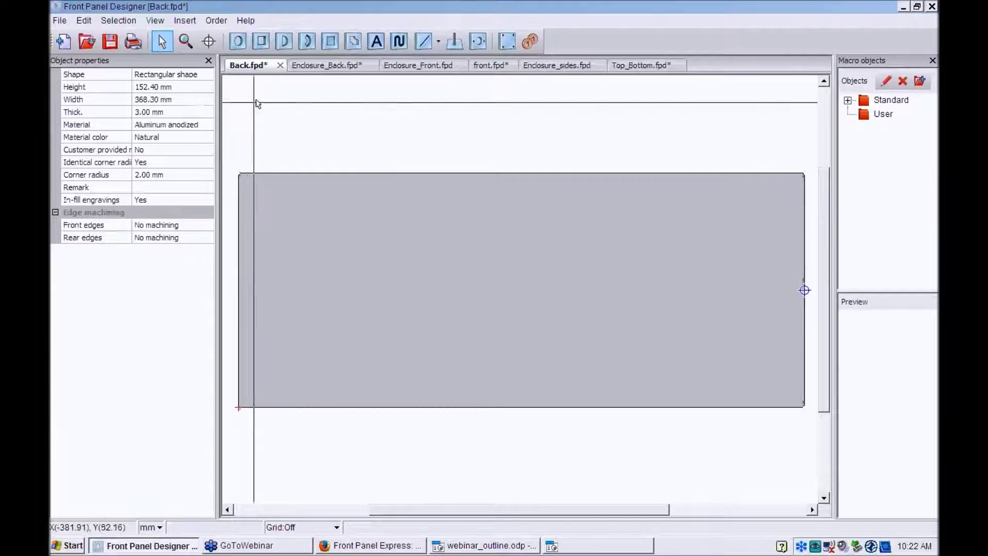
left_click(236, 42)
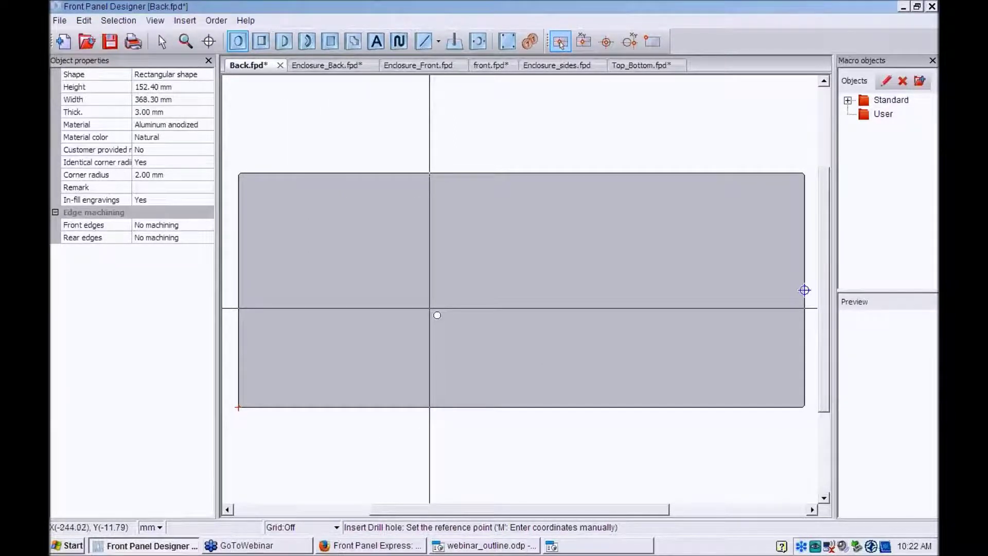
key("m")
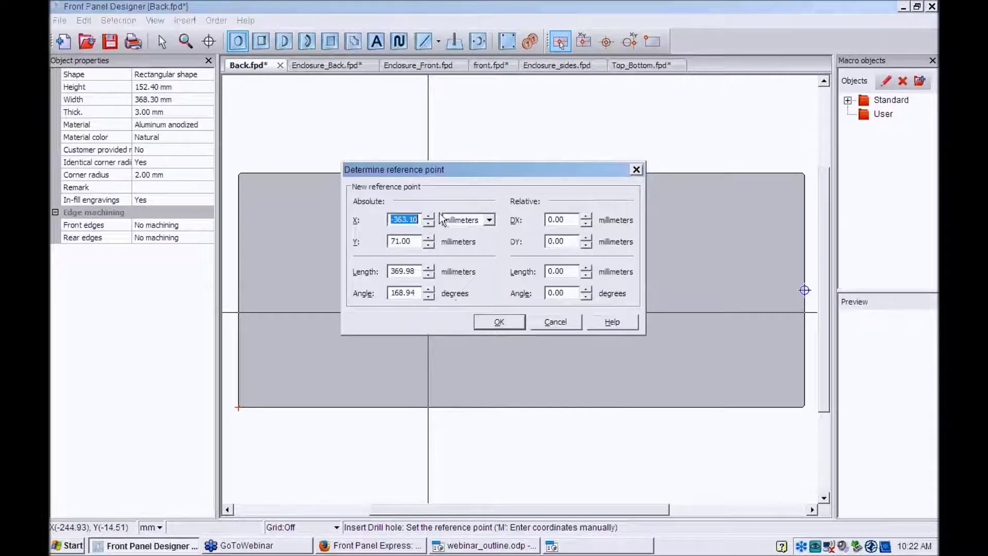
left_click(551, 324)
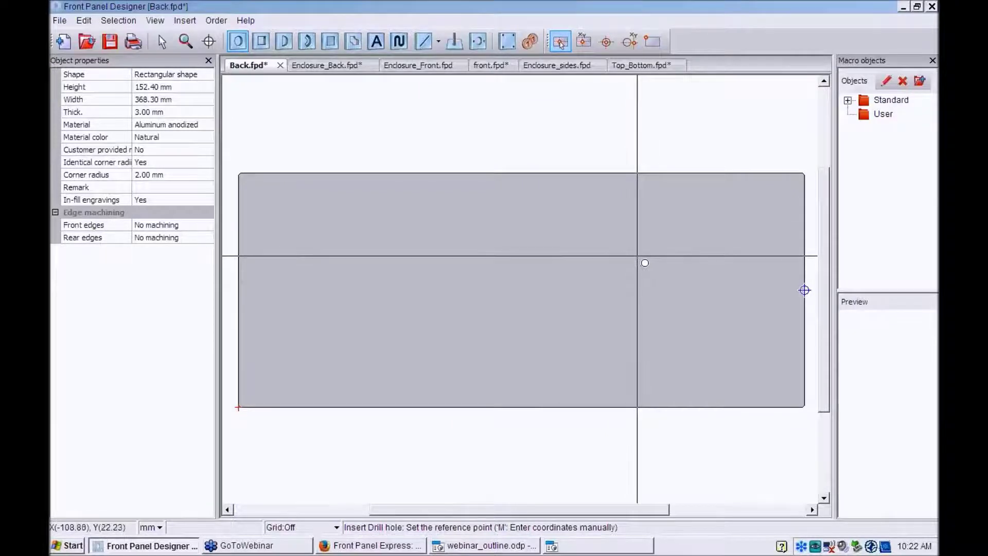
- Set the origin at the back panel's lower-left corner and insert a 5 mm drill hole there with an M5 DIN 74A countersink
key("o")
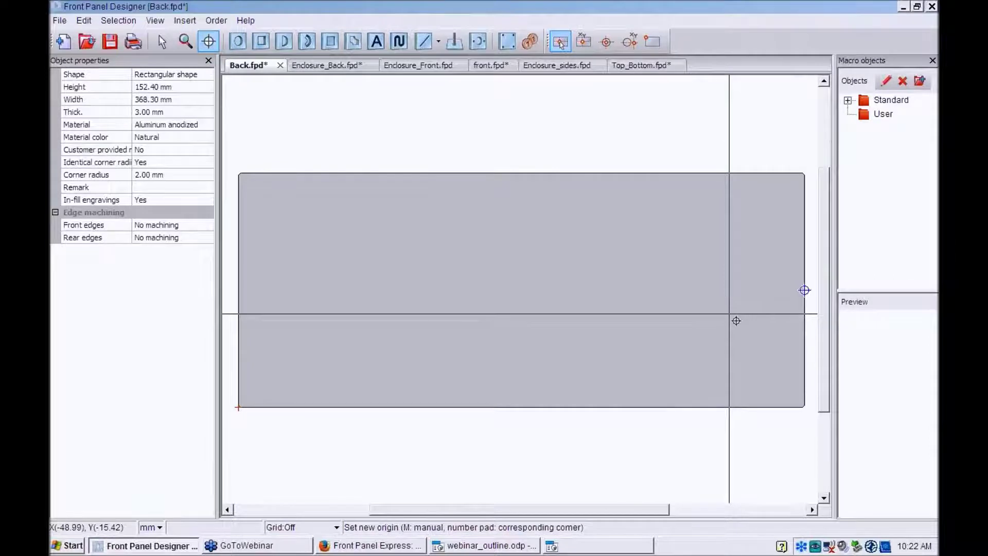
key("KP_1")
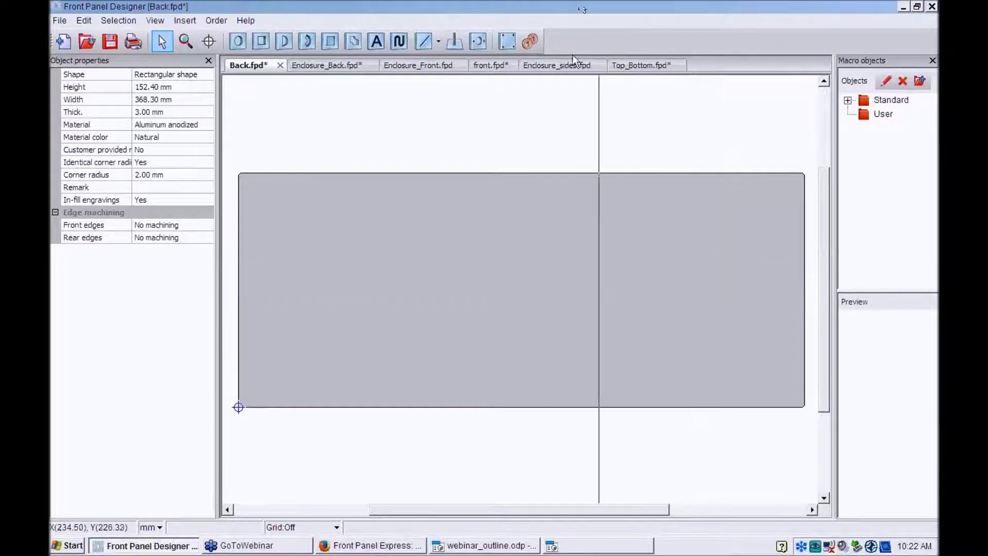
left_click(238, 48)
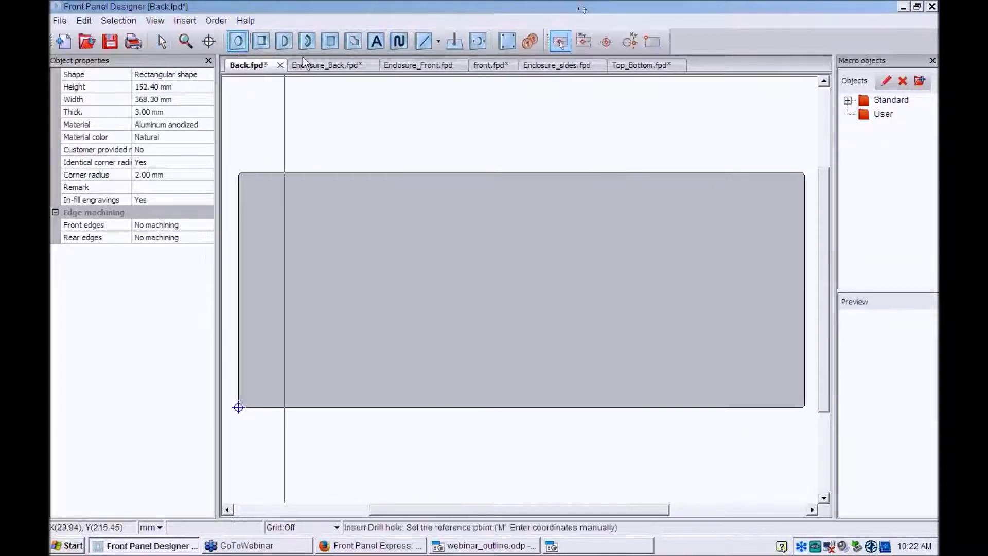
left_click(653, 43)
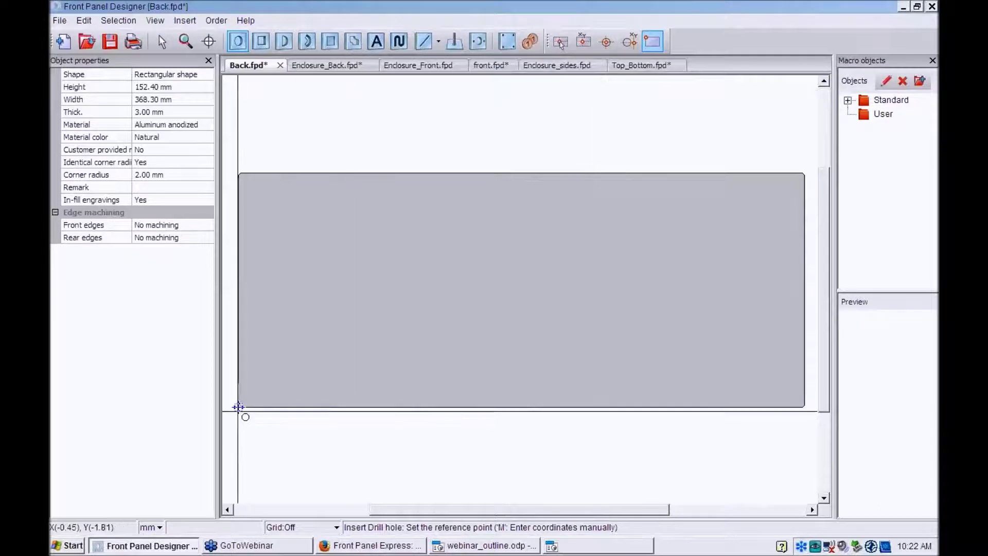
left_click(238, 407)
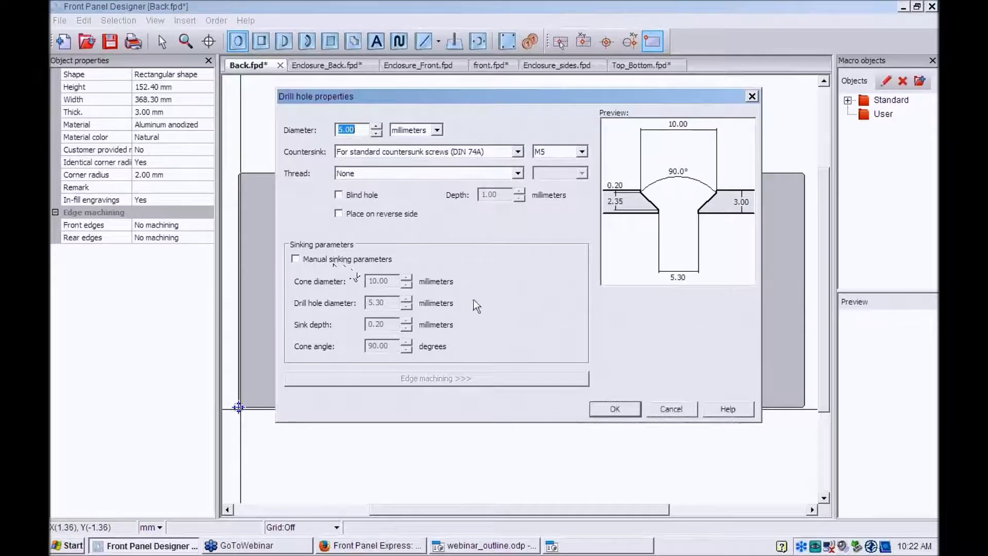
left_click(671, 409)
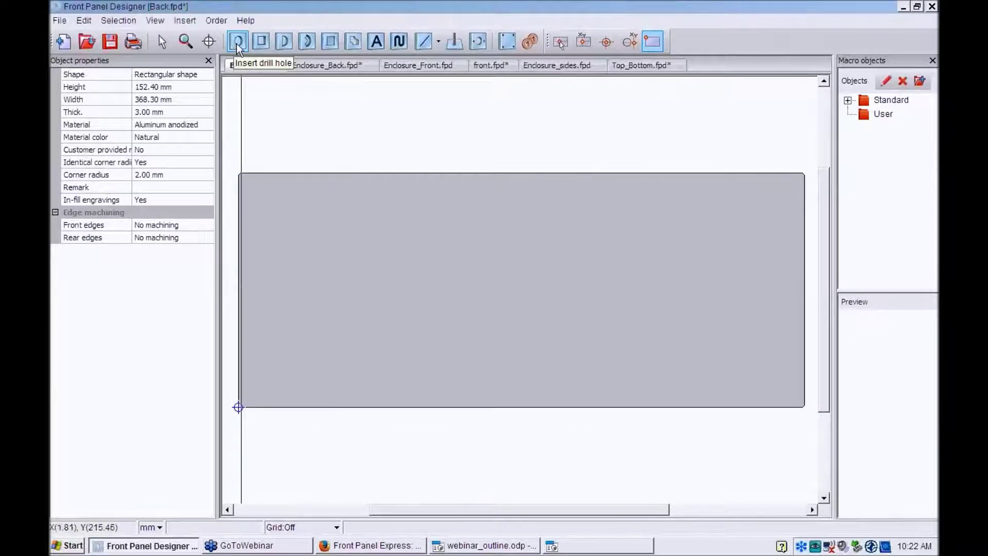
left_click(238, 408)
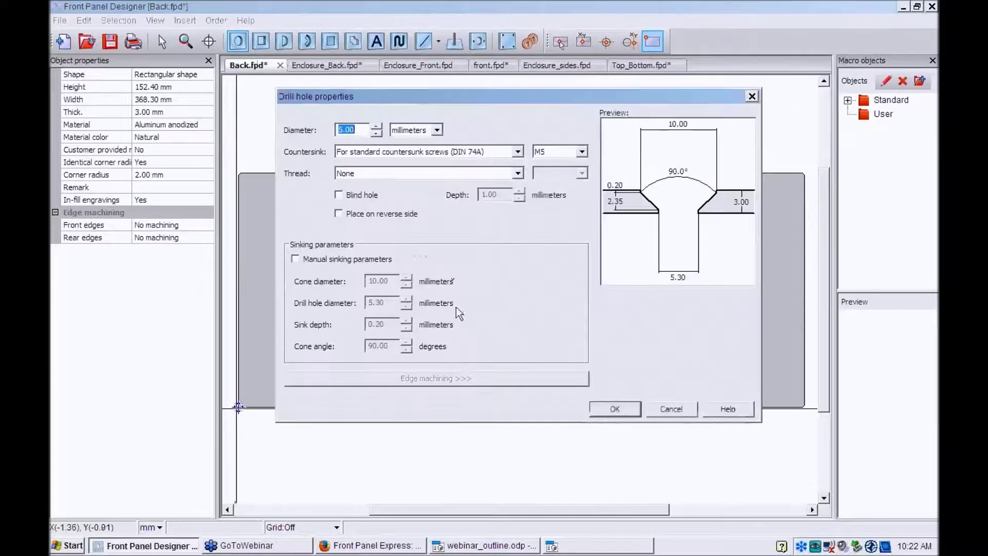
left_click(615, 409)
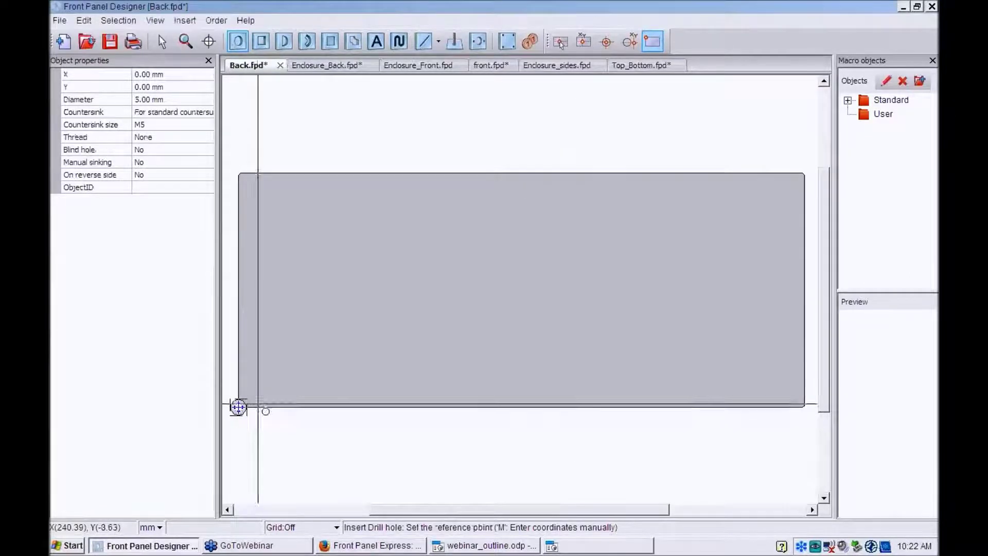
left_click(161, 41)
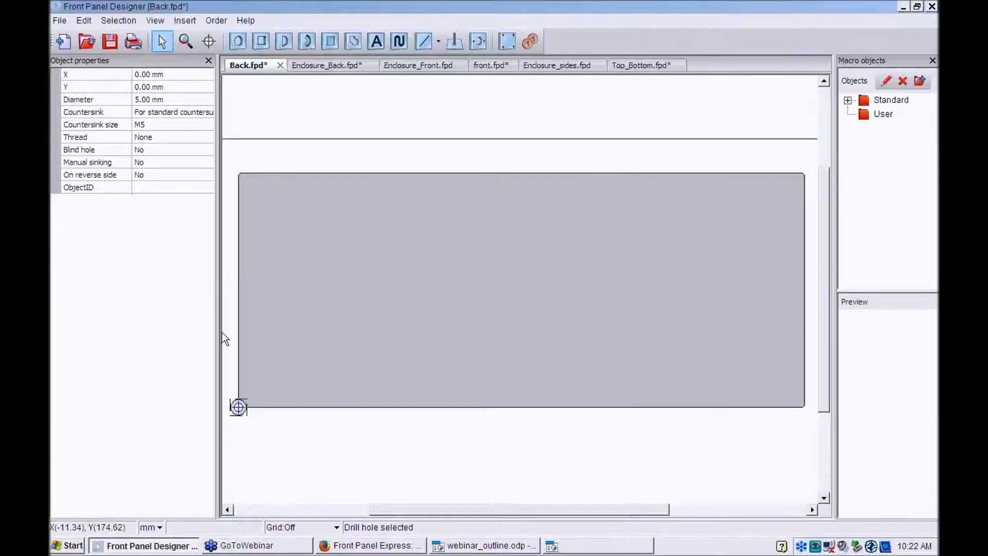
- Place a copy of the drill hole at X 5.2 mm and Y 5.2 mm, and delete the original hole at the origin
right_click(238, 407)
left_click(289, 211)
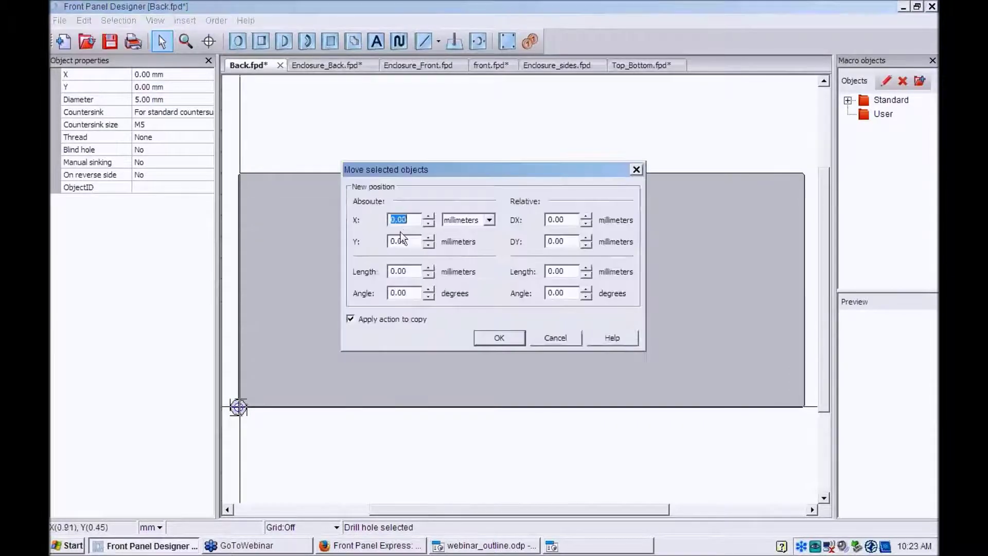
type("5.2")
left_click_drag(411, 243, 333, 232)
type("5.2")
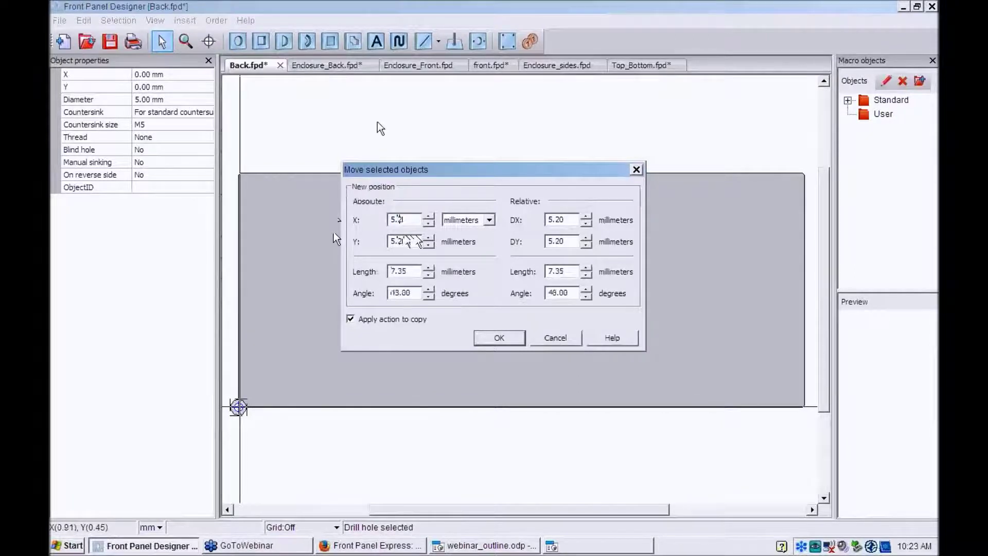
left_click(499, 338)
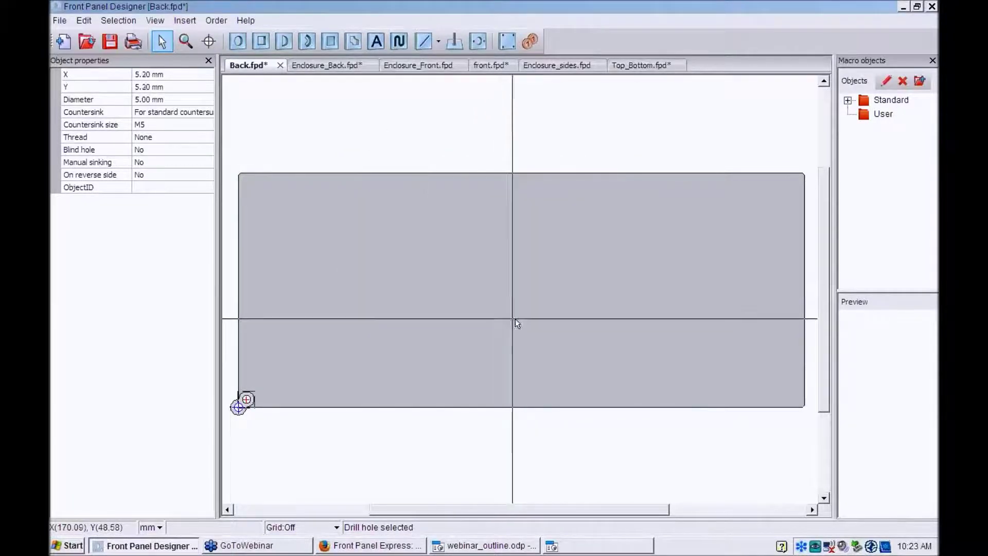
left_click(239, 407)
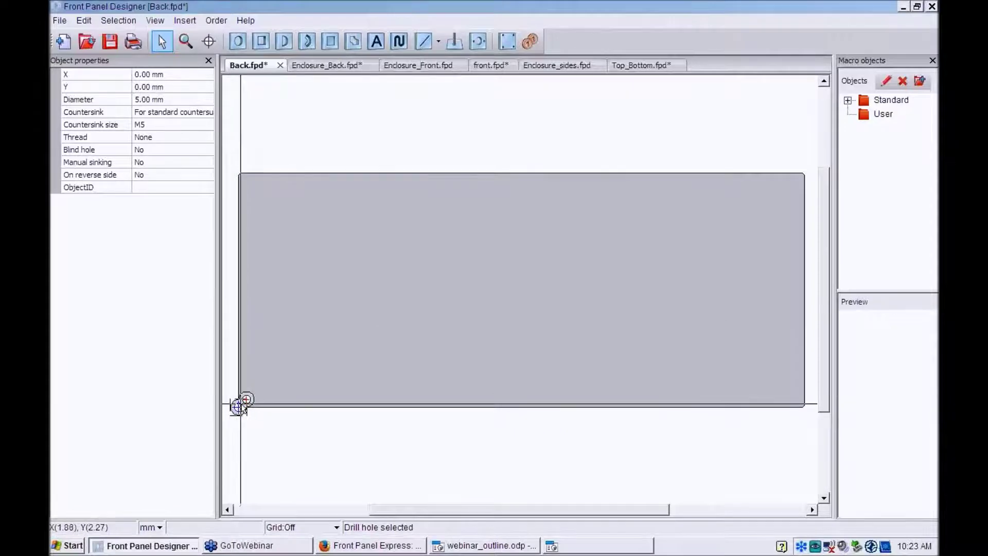
key("Delete")
- Mirror a copy of the lower-left drill hole vertically about the center of the front panel
left_click(242, 402)
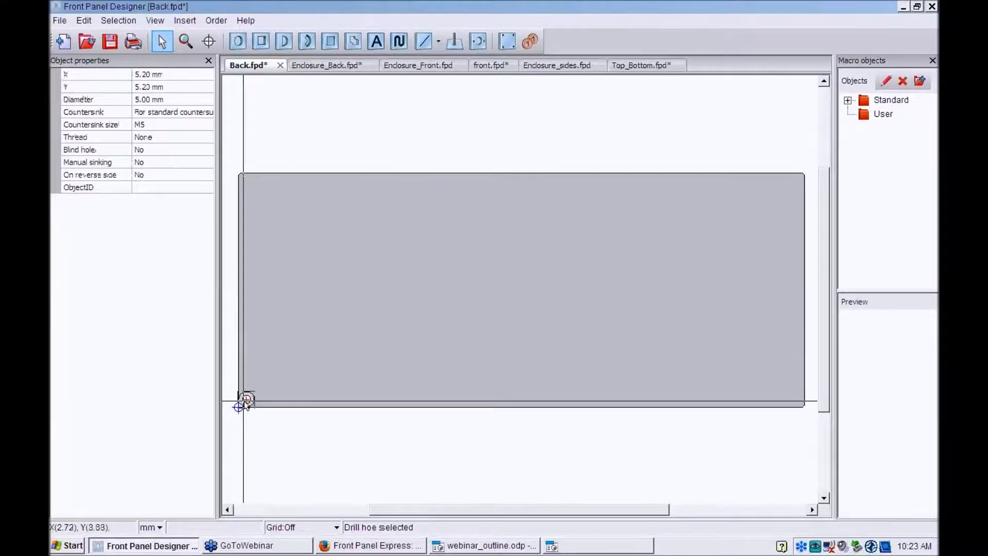
right_click(244, 402)
left_click(279, 248)
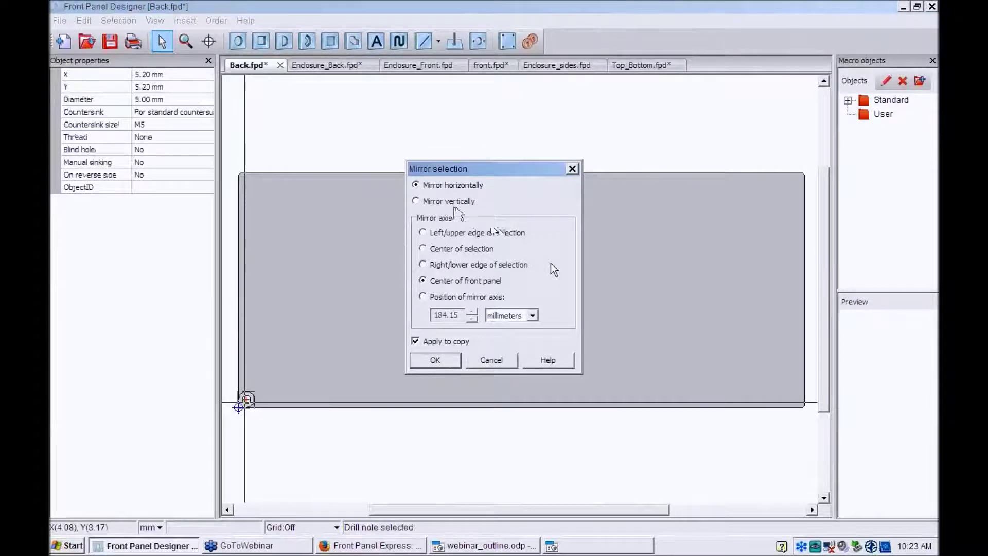
left_click(455, 202)
left_click(426, 362)
left_click(284, 239)
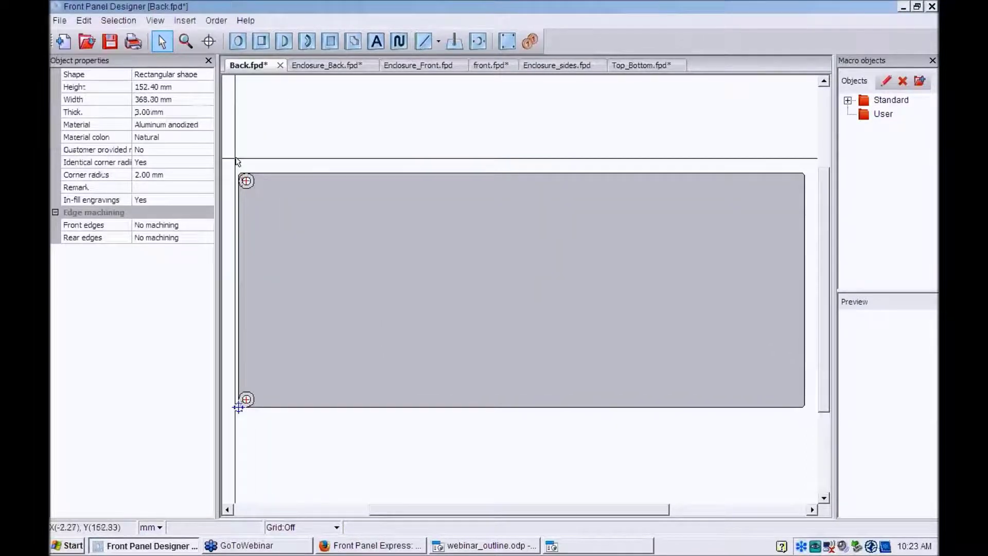
- Group the panel's two left-hand holes and mirror a copy of the group horizontally about the center of the front panel
left_click_drag(238, 160, 281, 407)
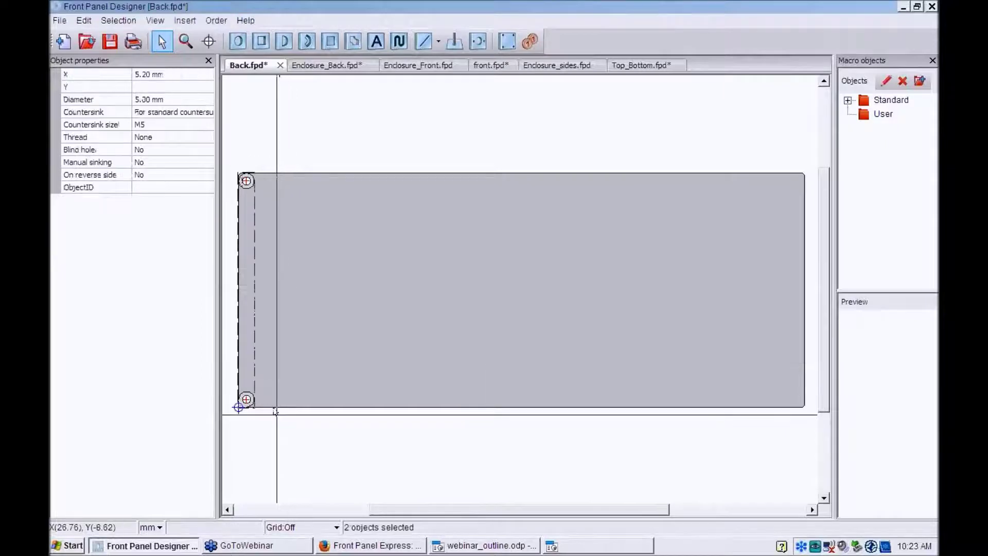
right_click(247, 357)
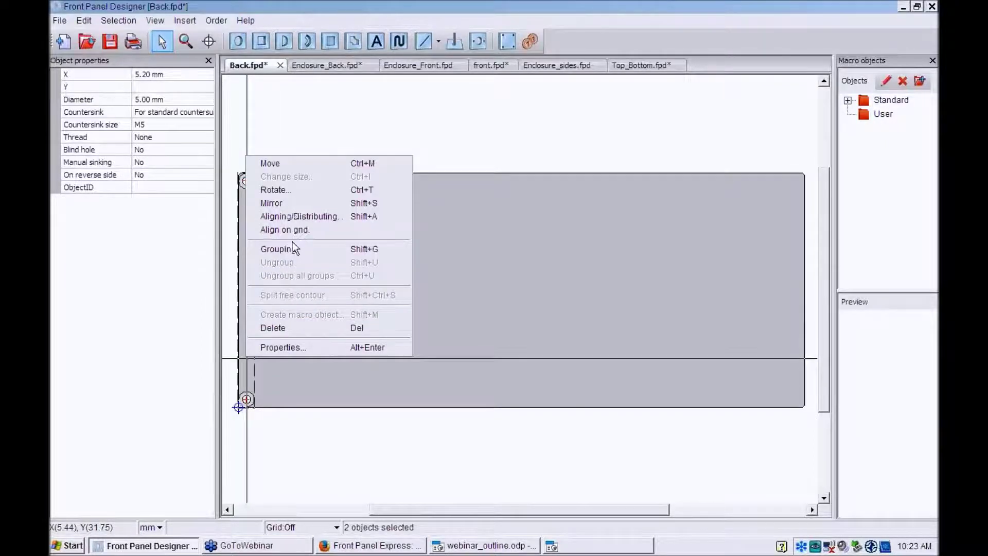
left_click(291, 249)
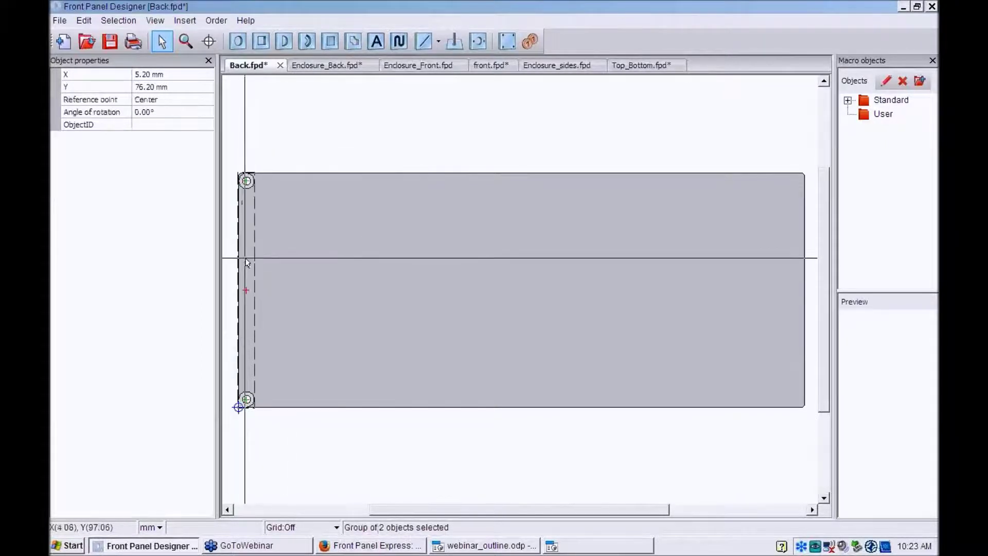
right_click(247, 259)
left_click(270, 305)
left_click(447, 186)
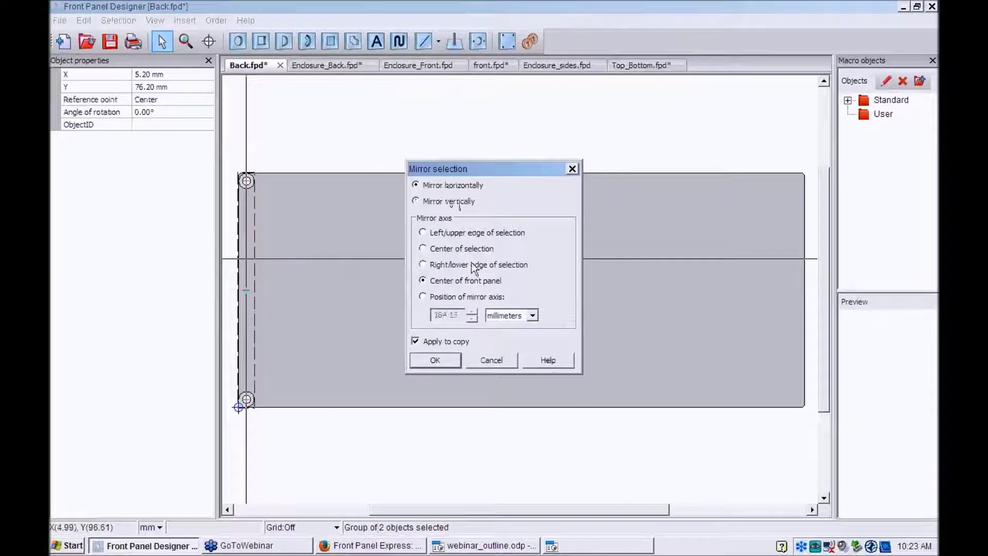
left_click(438, 362)
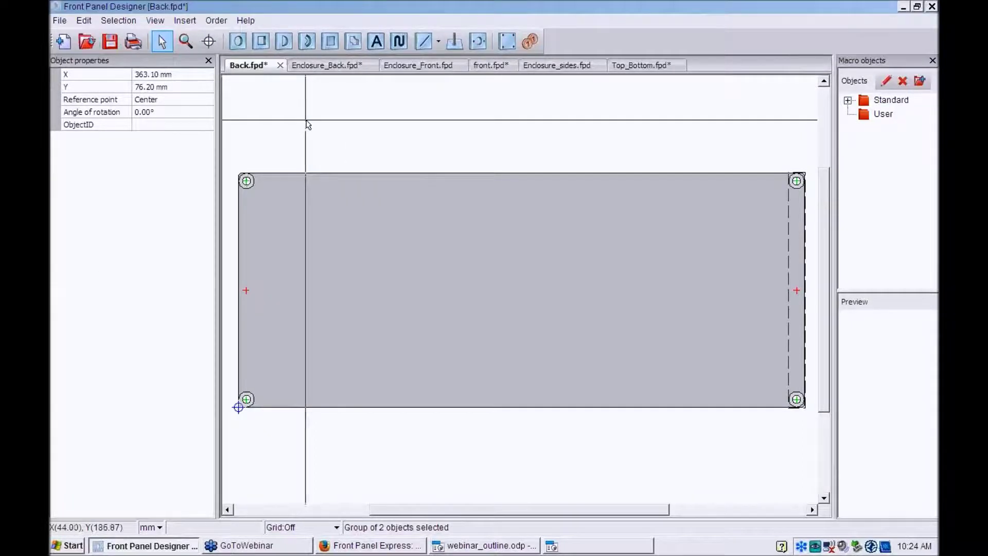
- Examine the text engraving properties and their available fonts for the back panel, without placing any text
left_click(377, 41)
left_click(408, 186)
left_click(497, 310)
left_click(606, 41)
left_click(485, 260)
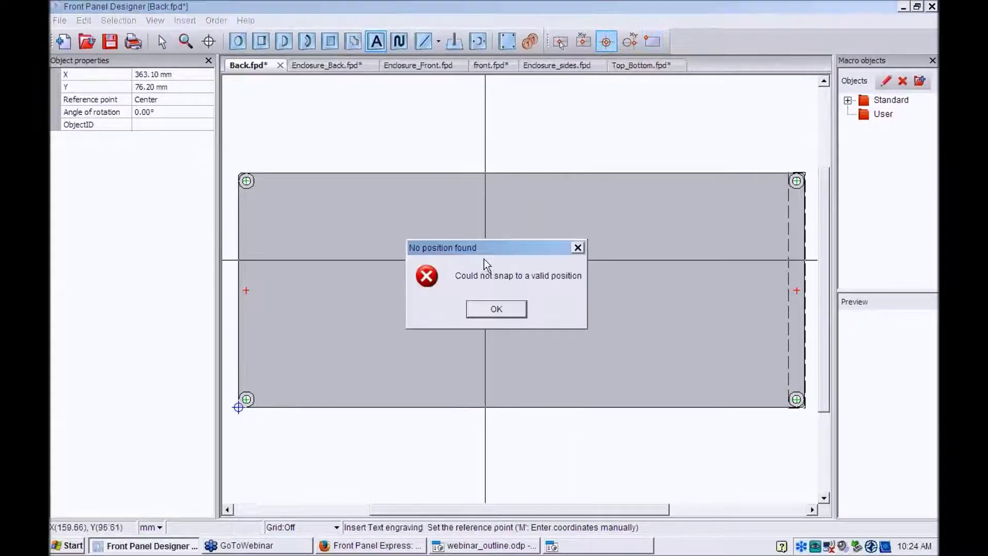
left_click(488, 310)
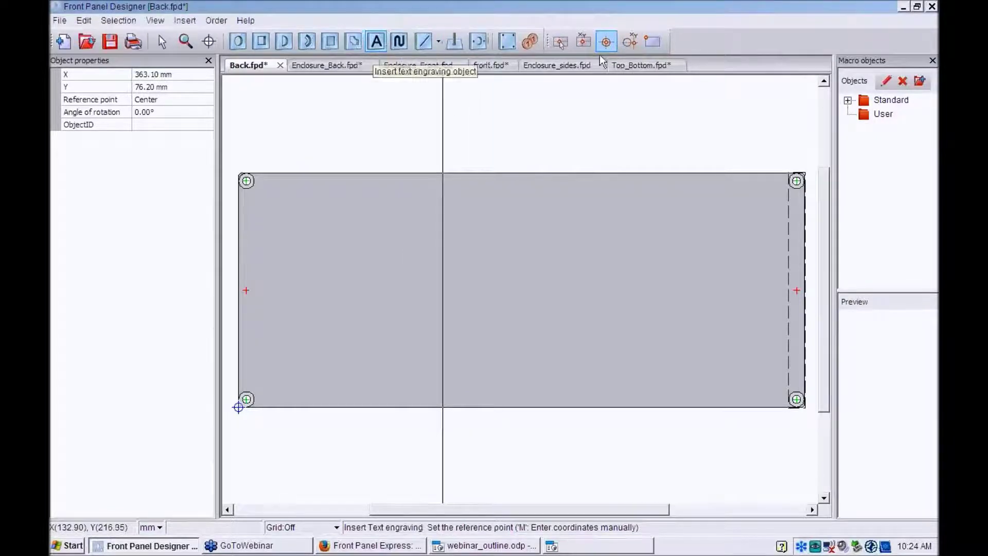
left_click(560, 41)
left_click(319, 221)
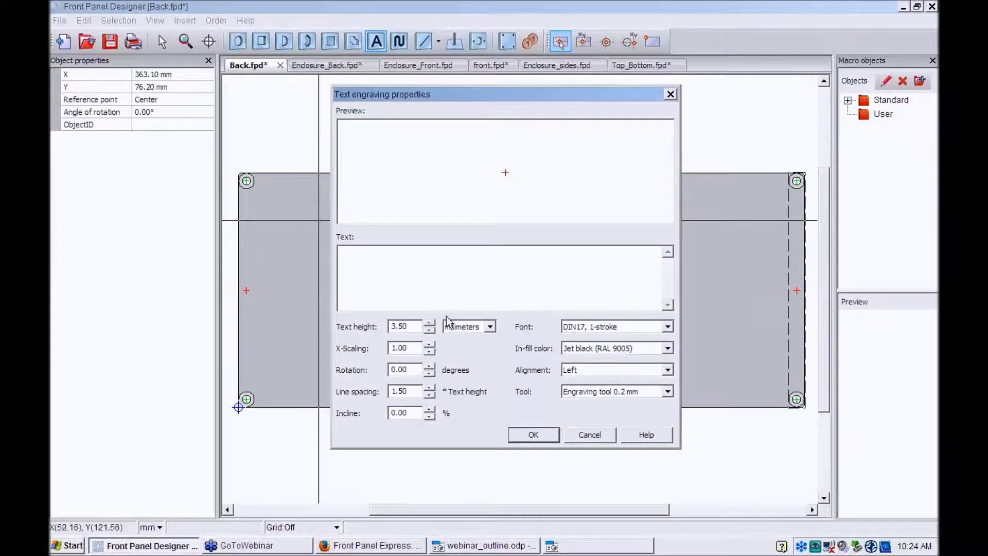
left_click(628, 327)
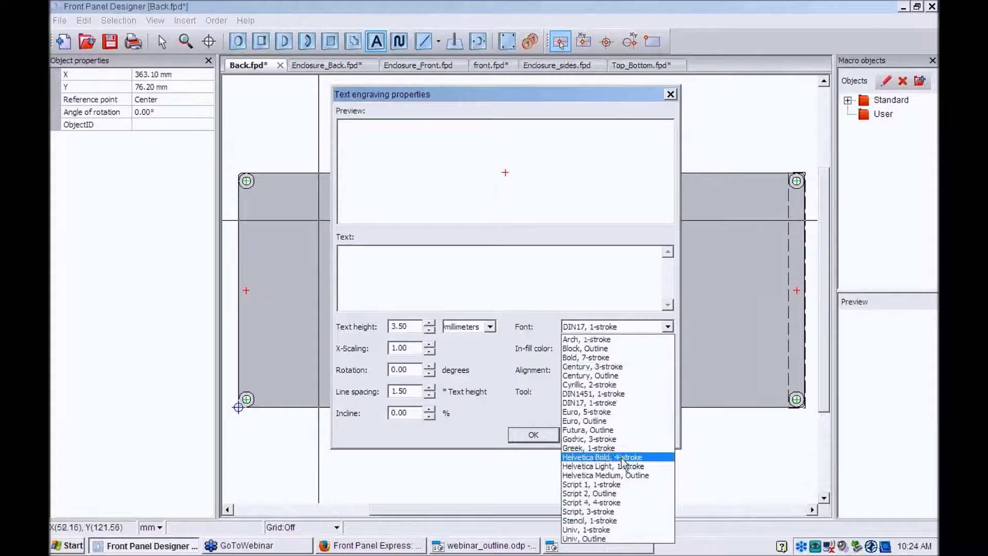
left_click(543, 402)
left_click(585, 435)
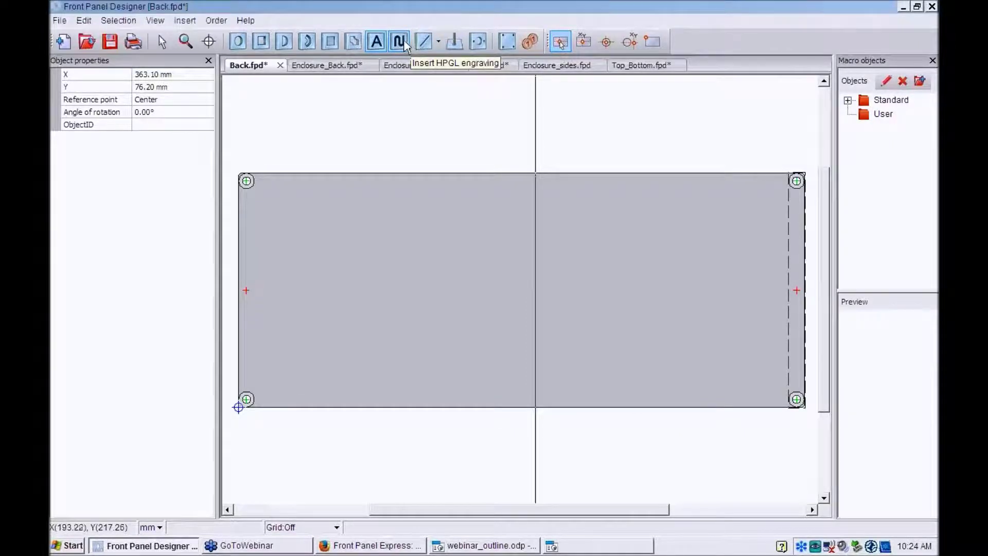
- Examine the HPGL engraving properties, including file import, reference point and scale, without inserting an engraving
left_click(405, 43)
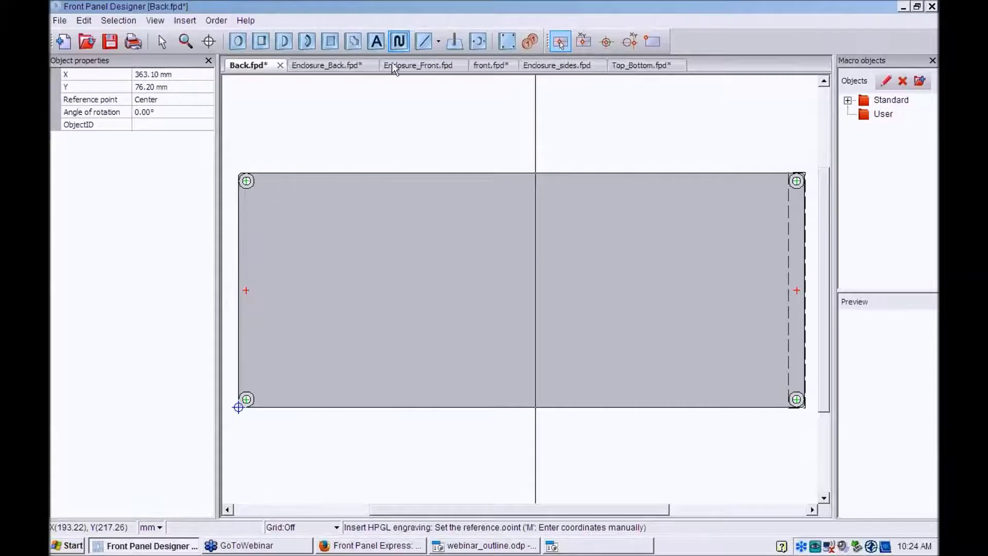
left_click(431, 217)
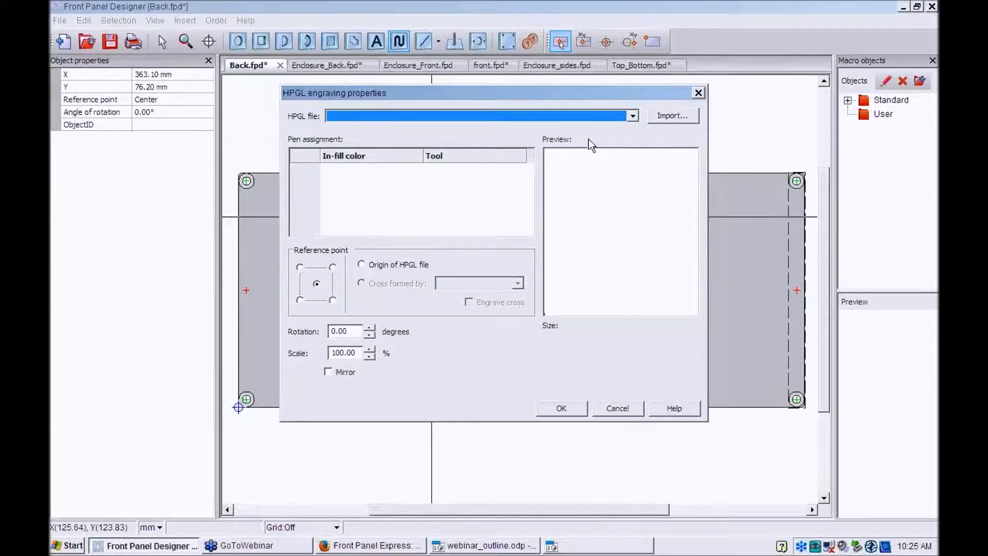
left_click(617, 408)
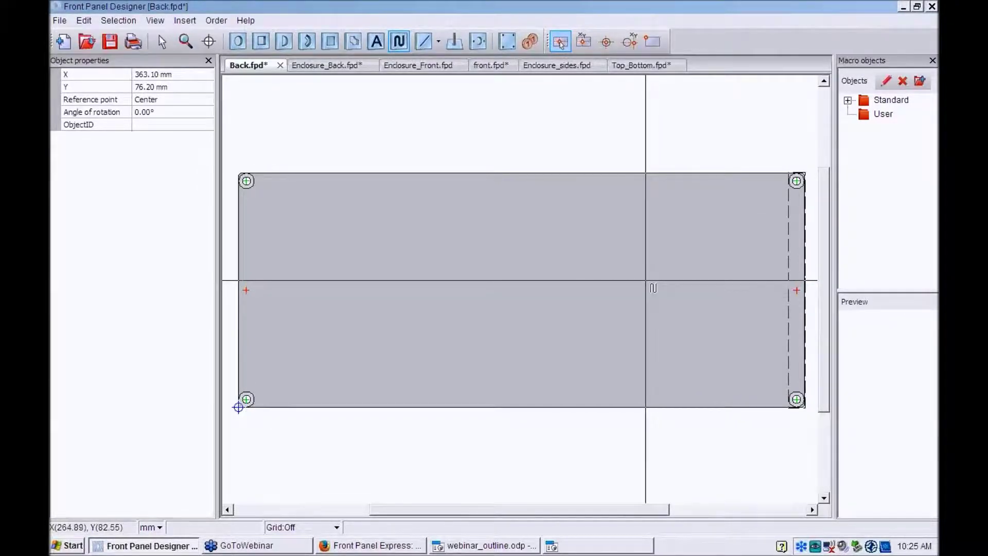
left_click(572, 545)
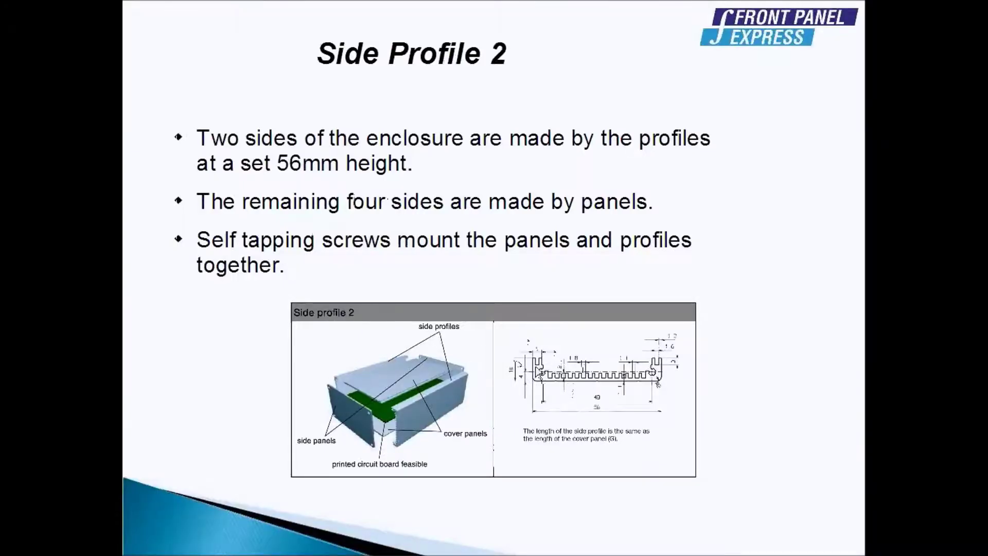
key("Left")
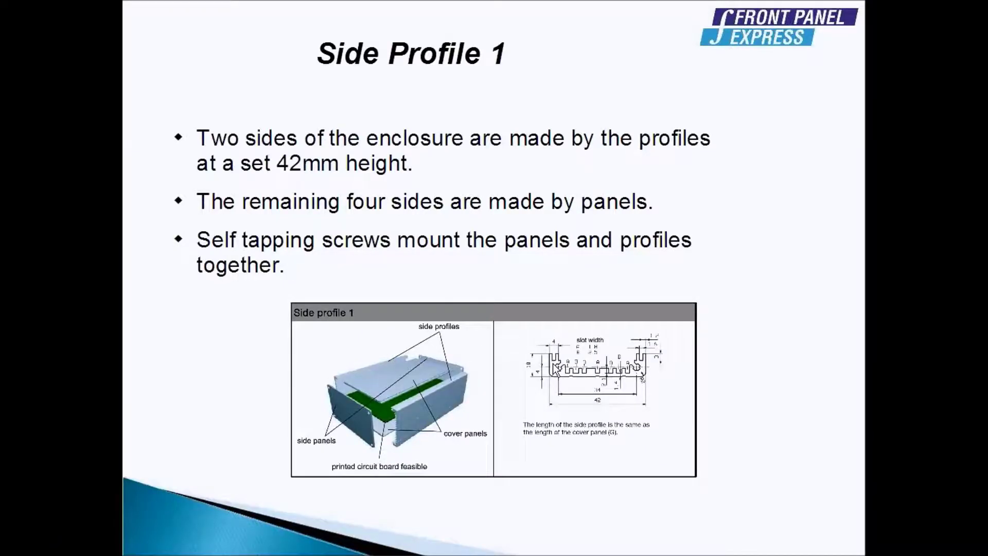
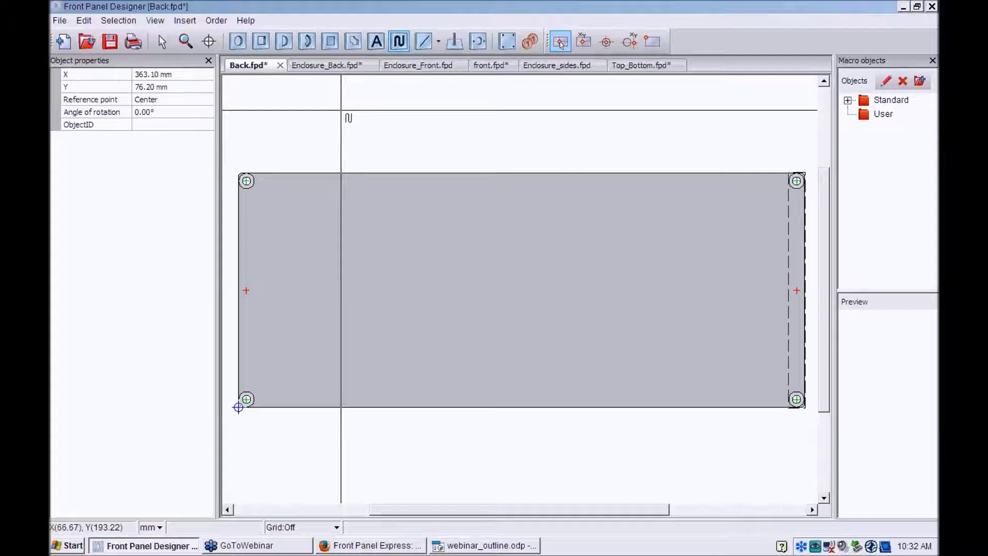
- Review the back panel's overall properties, including dimensions, material and corner radii, without changing them
left_click(163, 43)
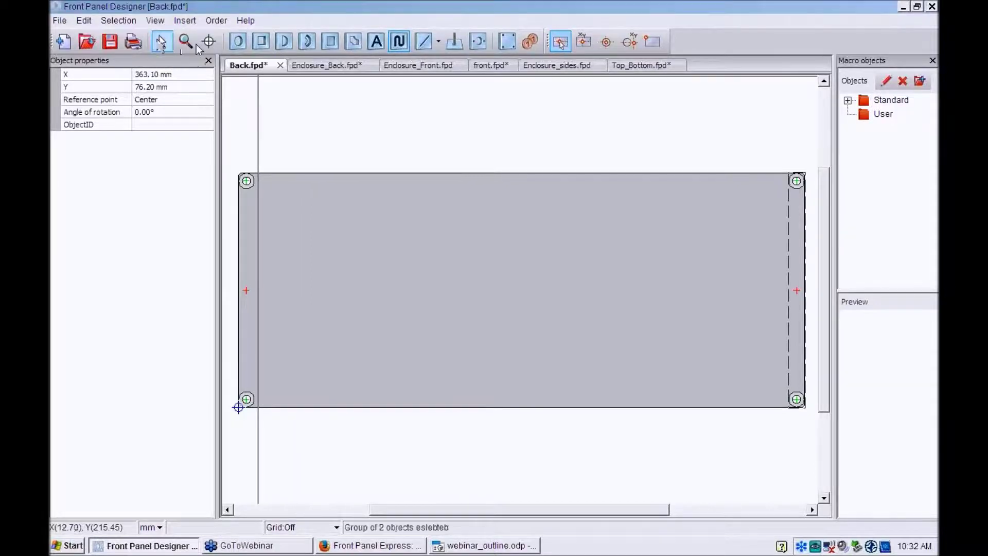
double_click(492, 162)
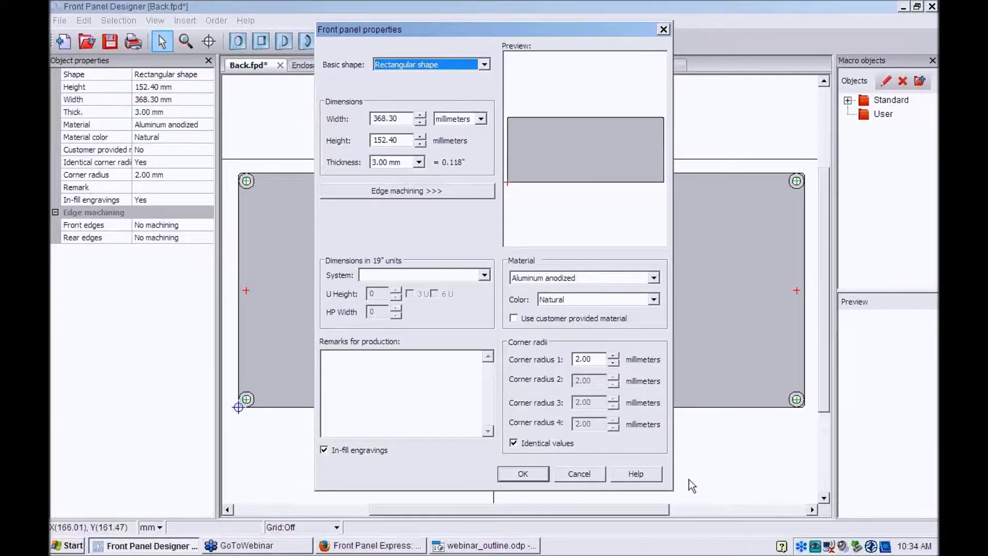
left_click(574, 473)
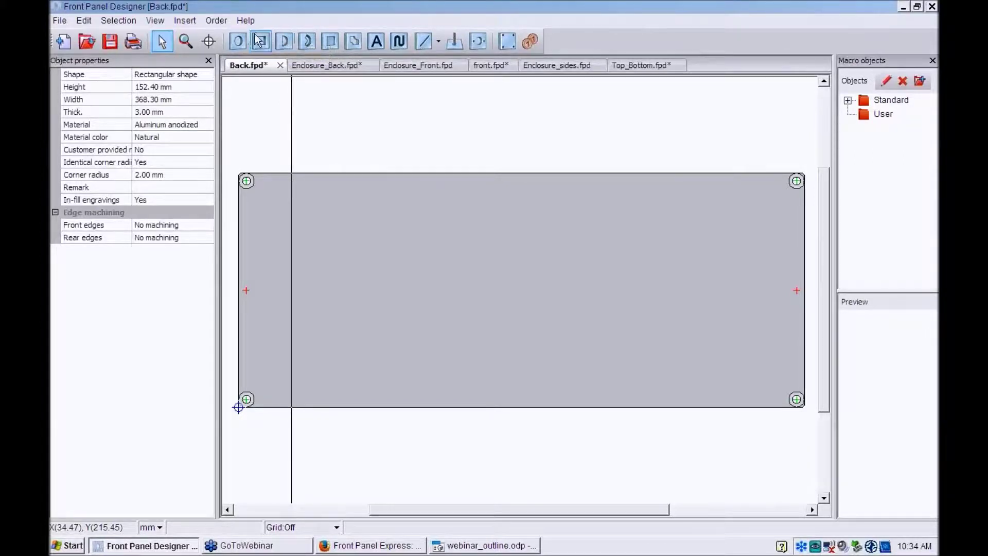
- Try drill hole settings of 5.50 mm diameter with no countersink on the back panel, without placing the hole
left_click(237, 40)
left_click(544, 222)
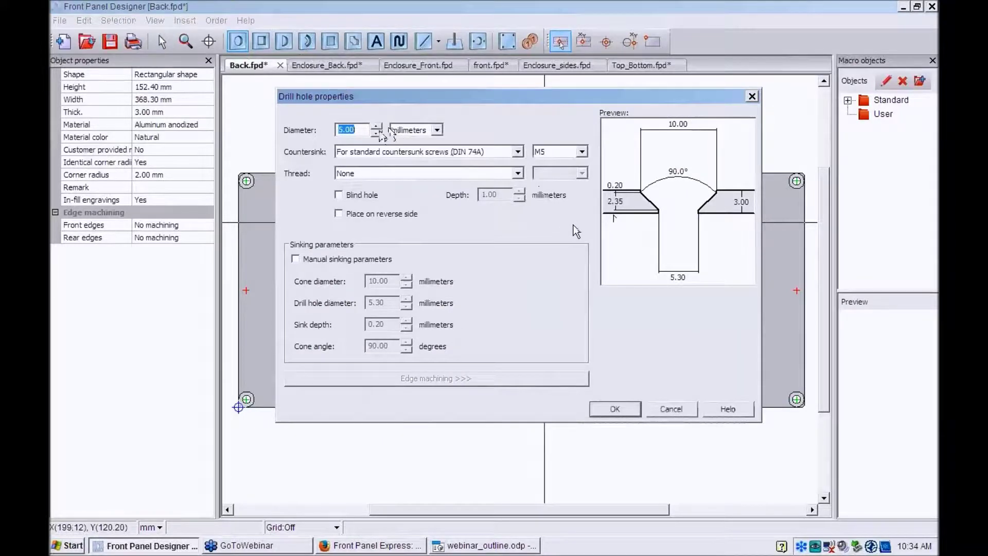
left_click(376, 127)
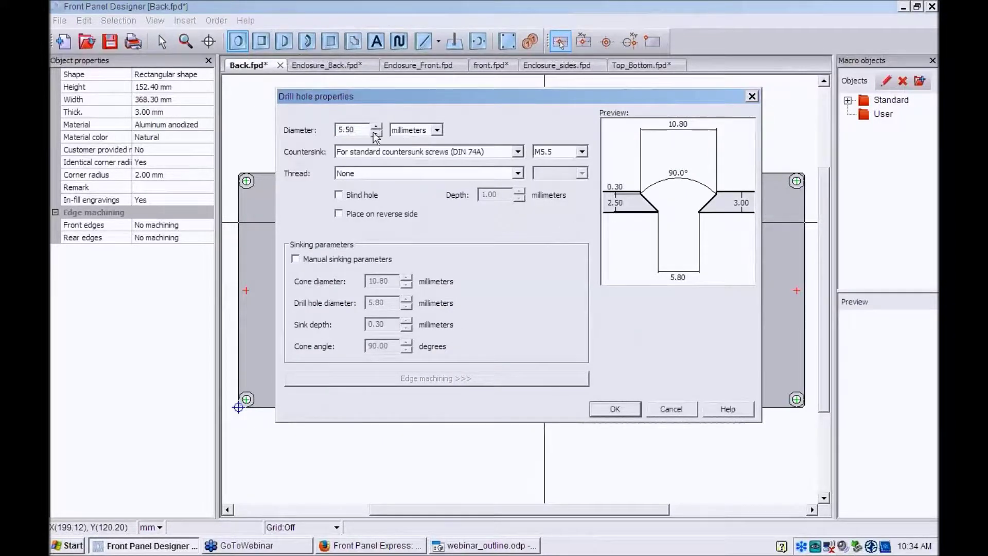
left_click(495, 154)
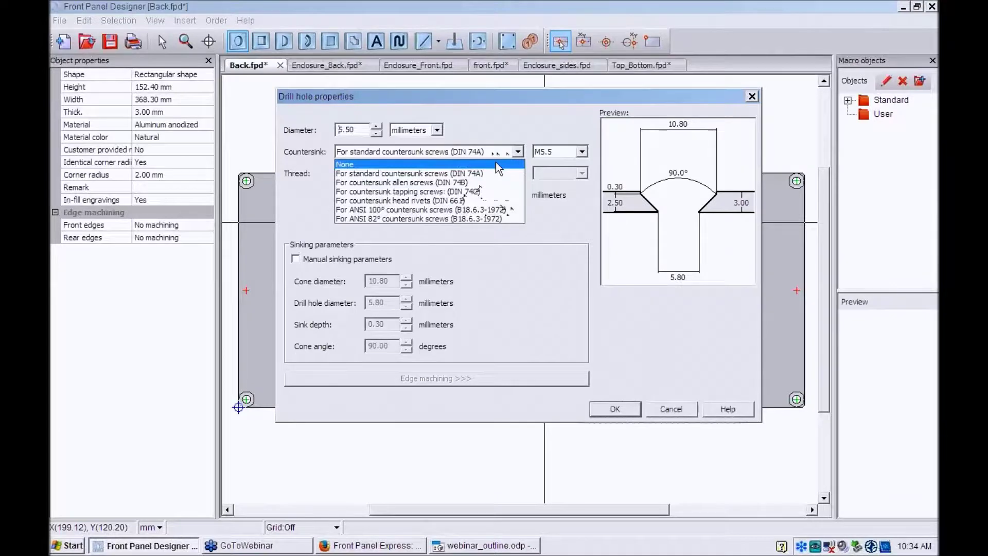
left_click(502, 161)
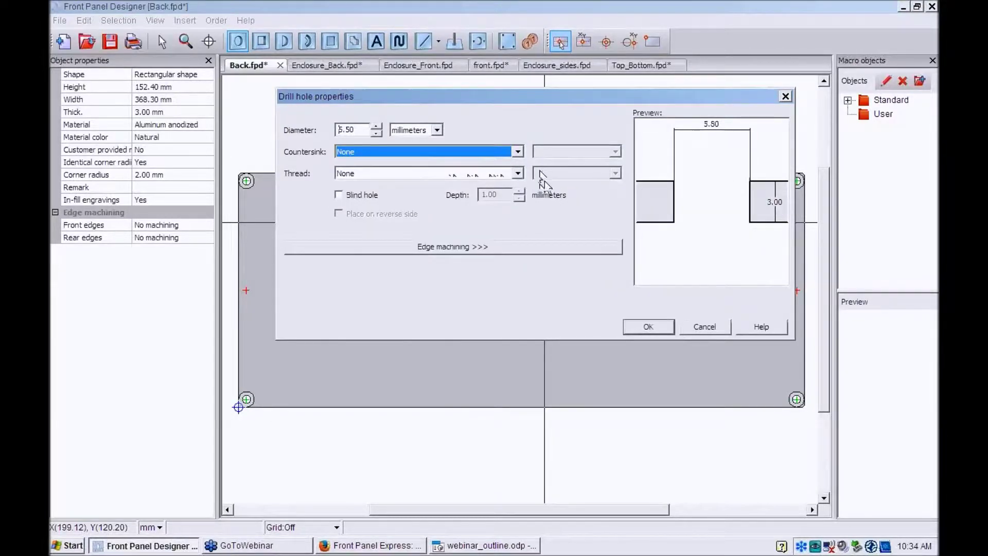
left_click(702, 327)
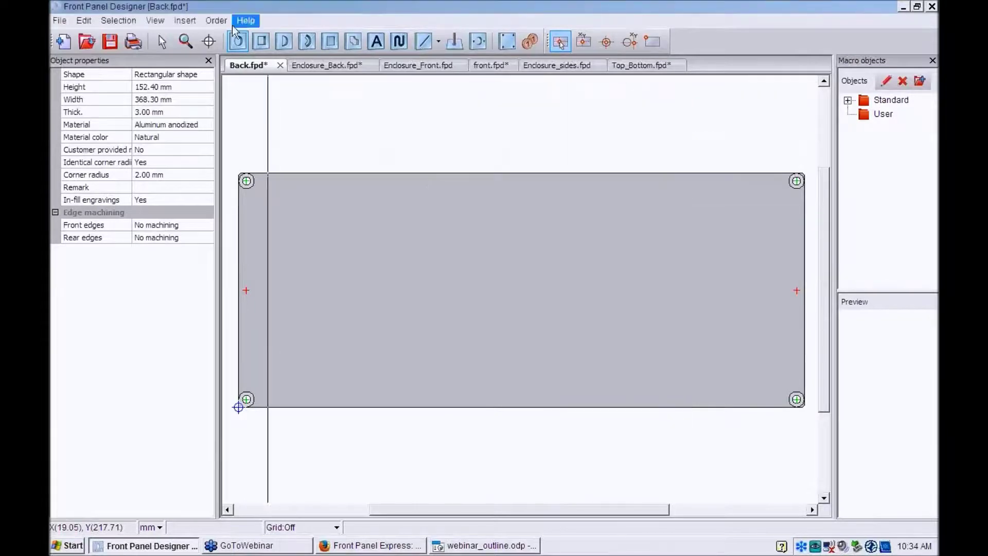
- Insert a 10 × 10 mm rectangular hole at about X 153, Y 96 mm, with automatic tool selection off and the 3.0 mm cutter chosen
left_click(260, 41)
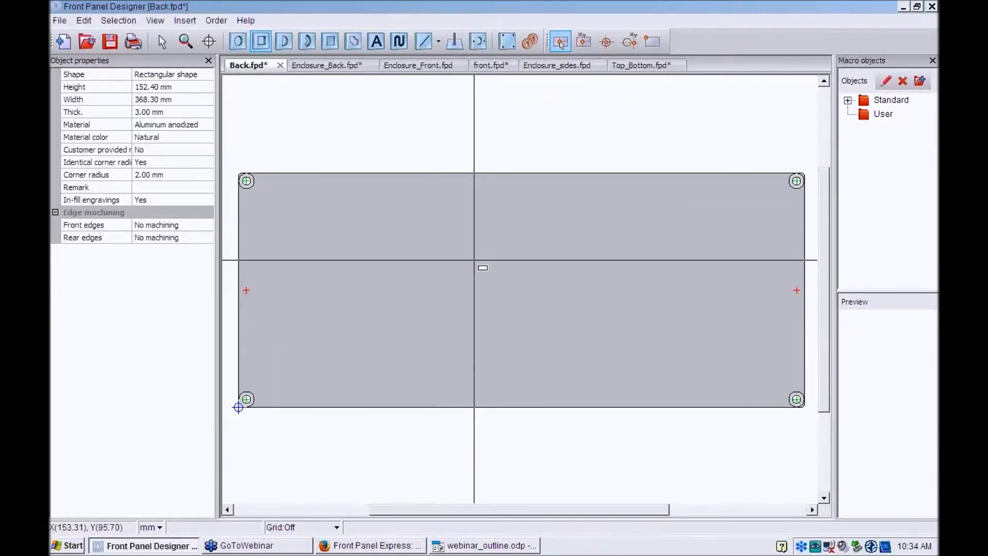
left_click(476, 260)
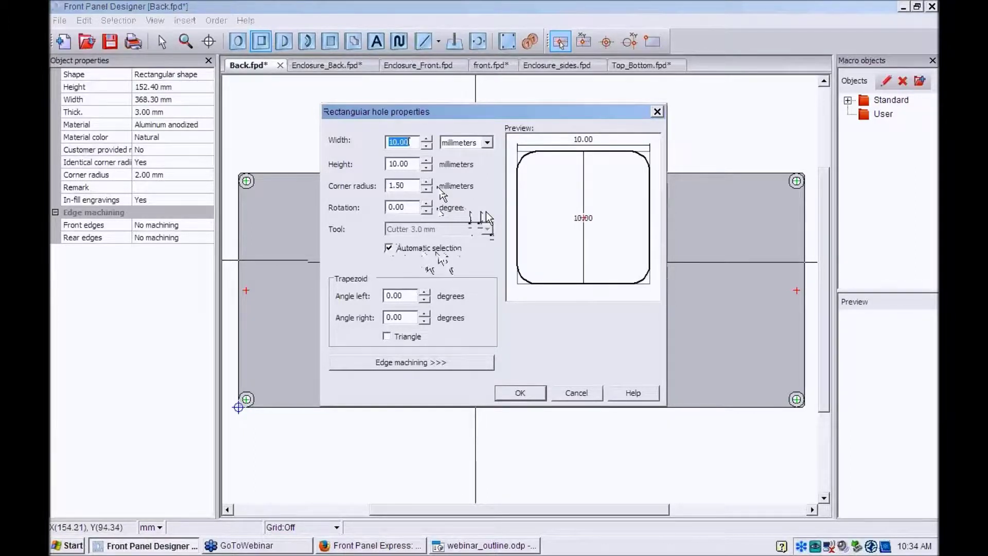
left_click(406, 248)
left_click(487, 229)
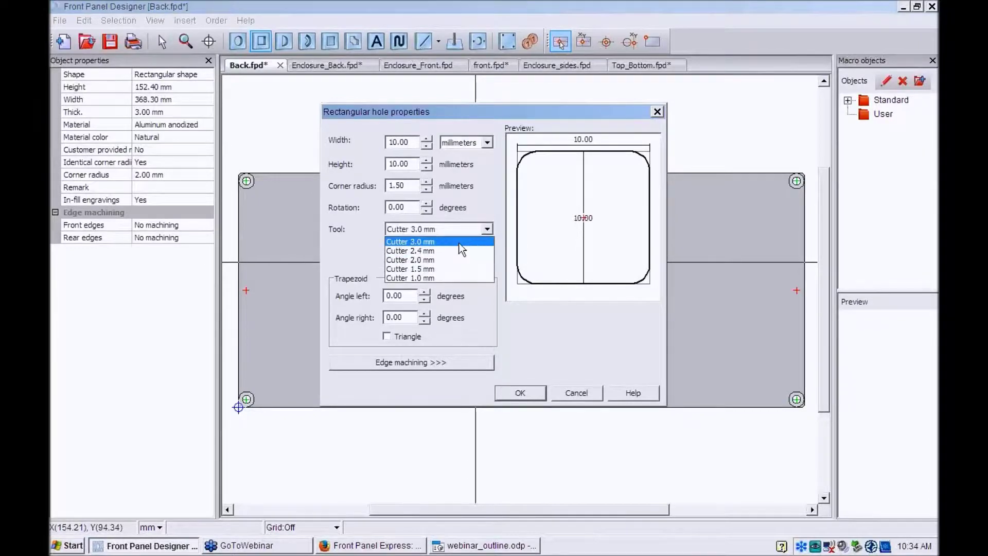
left_click(458, 243)
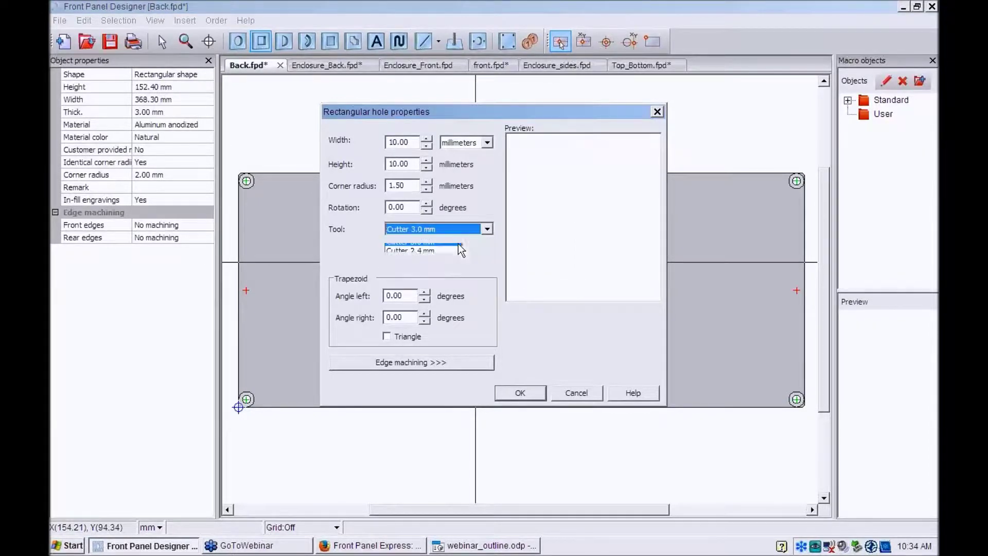
left_click(520, 399)
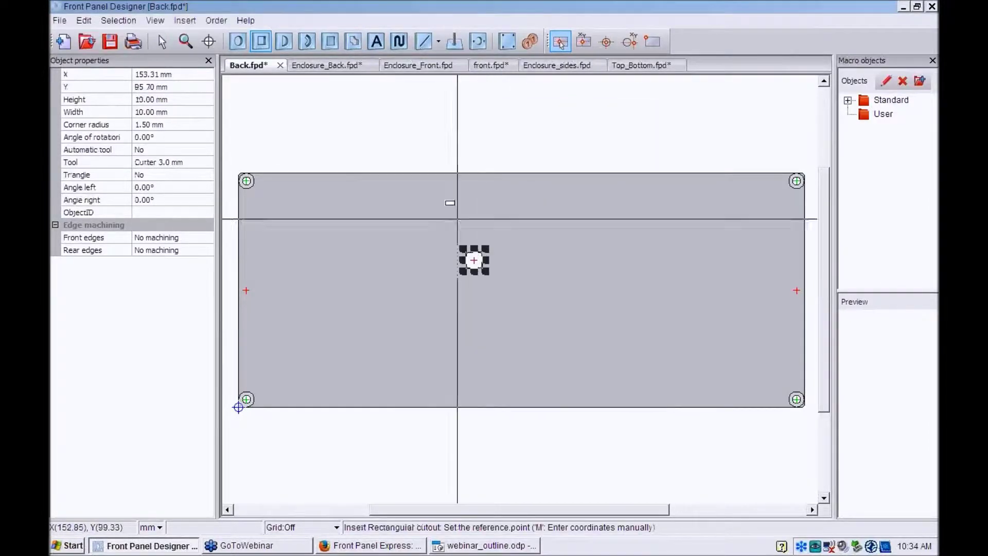
left_click(168, 44)
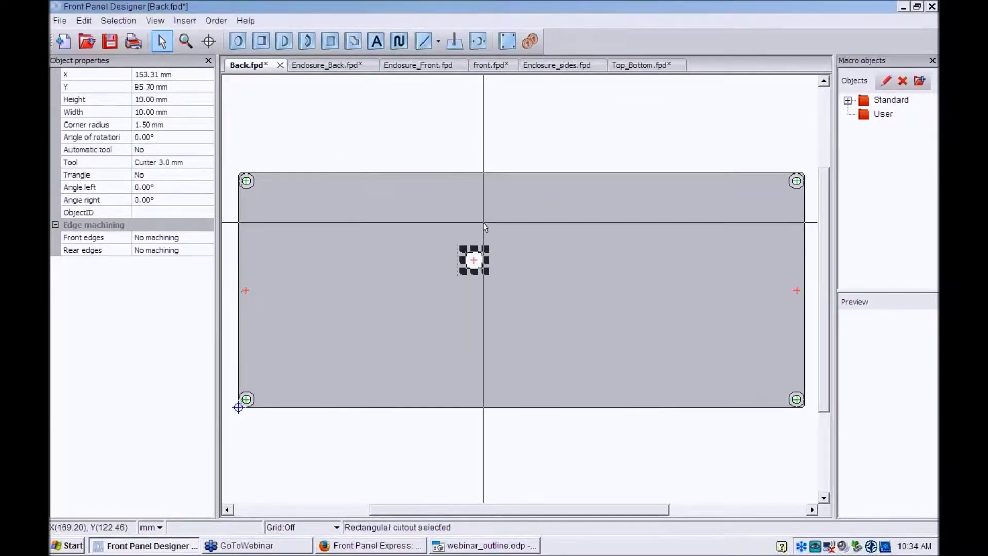
double_click(472, 264)
left_click(575, 393)
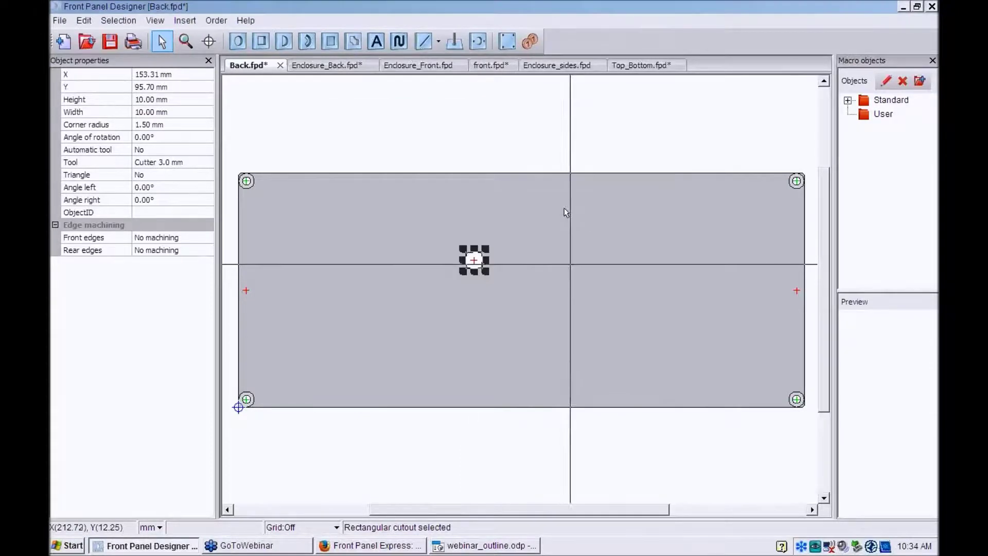
- Check the back panel's itemized price calculation, including the rectangular cutout made with the 3.0 mm cutter
left_click(532, 41)
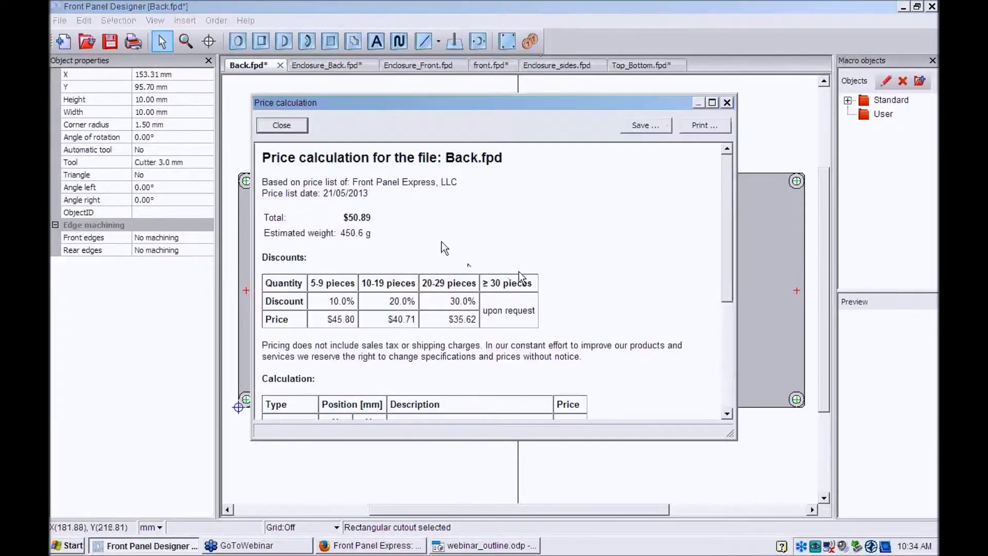
left_click_drag(730, 262, 729, 381)
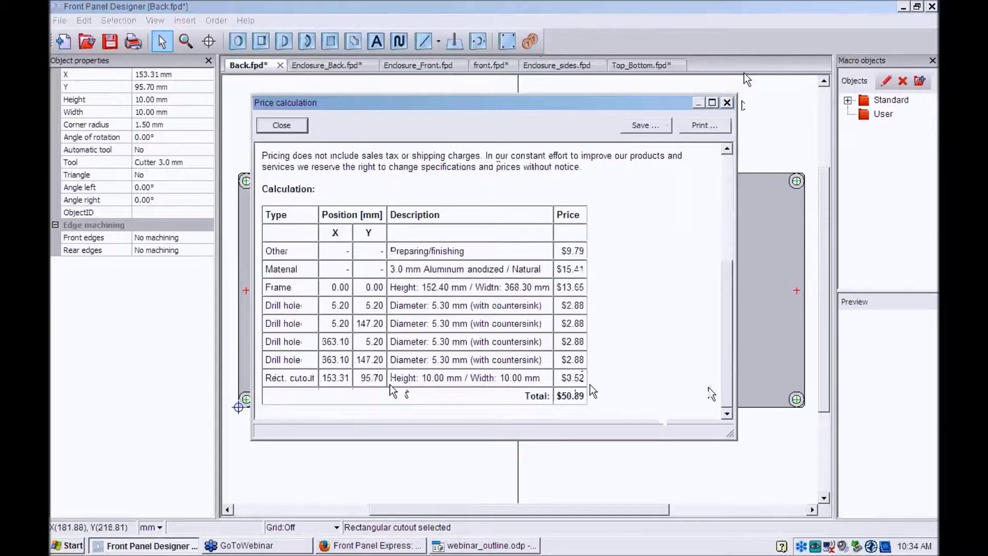
left_click(727, 102)
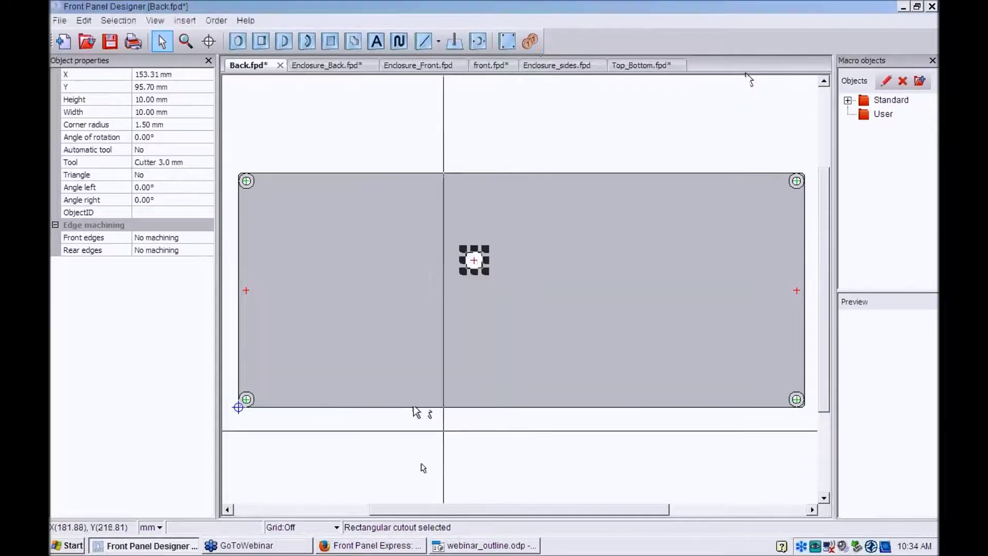
- Change the rectangular cutout's tool to the 1.0 mm cutter
double_click(474, 261)
left_click(486, 229)
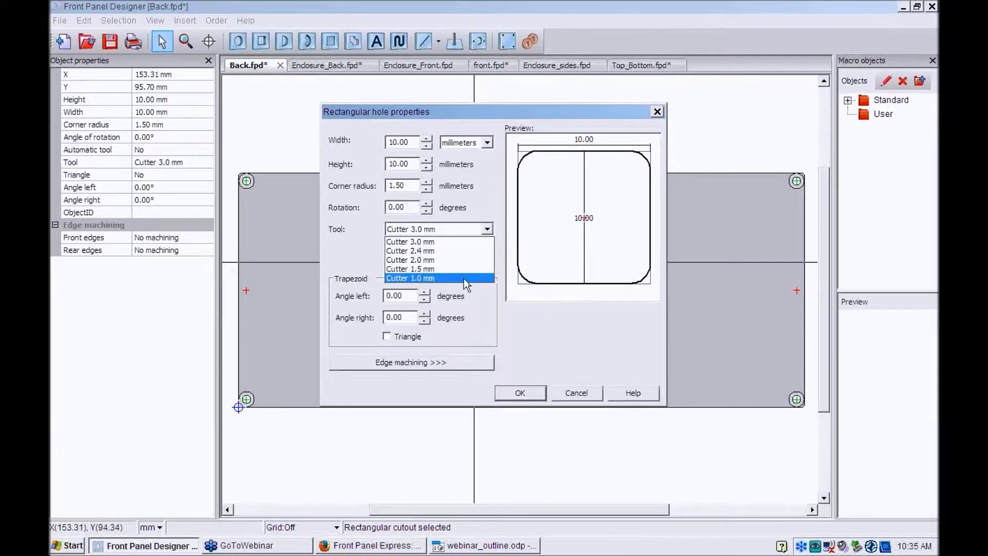
left_click(464, 278)
left_click(519, 393)
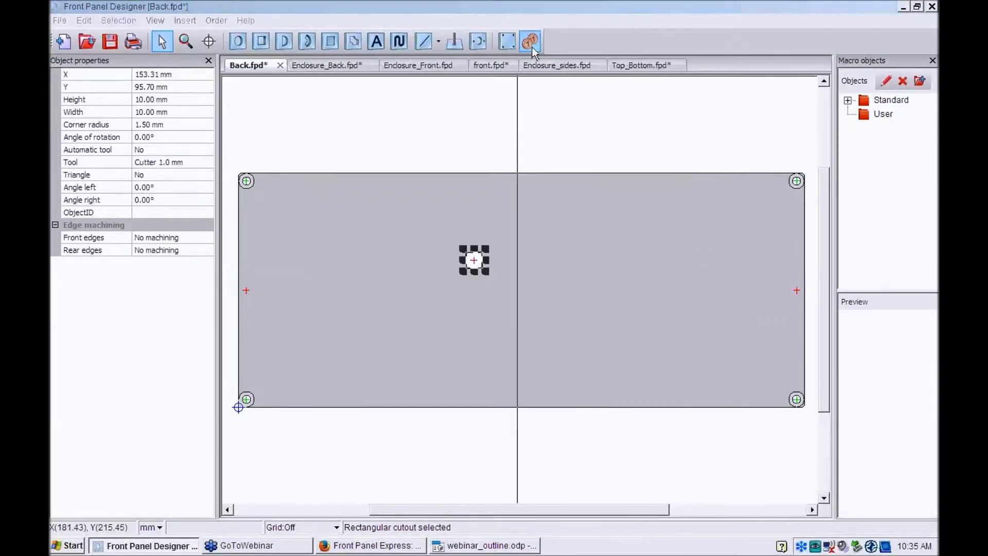
- Recalculate the back panel's price and examine the cutout's cost with the 1.0 mm cutter
left_click(530, 42)
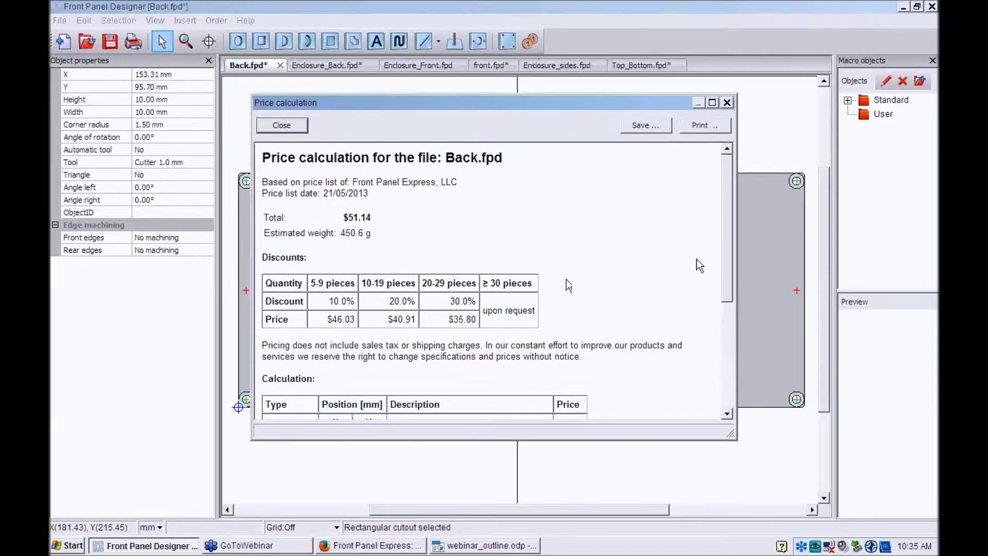
left_click_drag(726, 264, 725, 369)
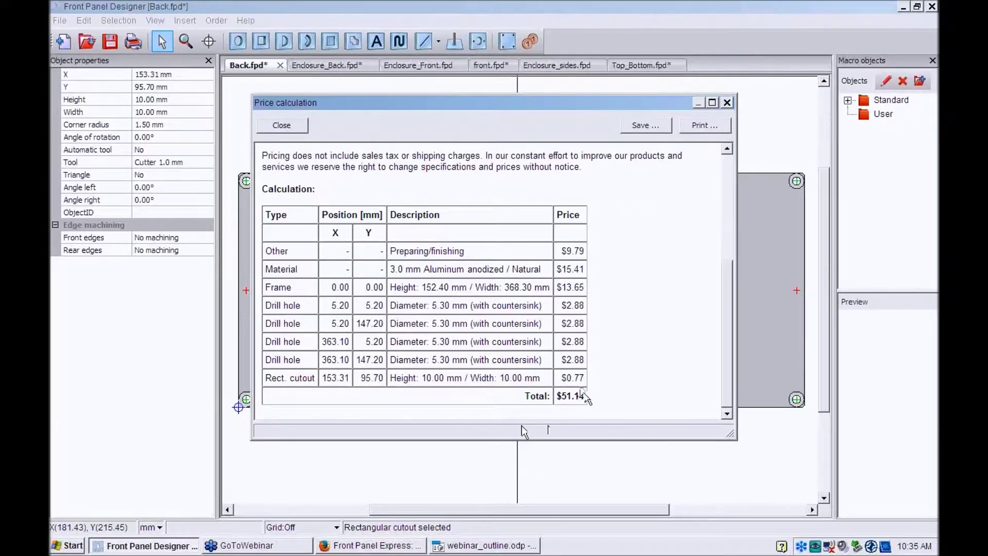
left_click(727, 102)
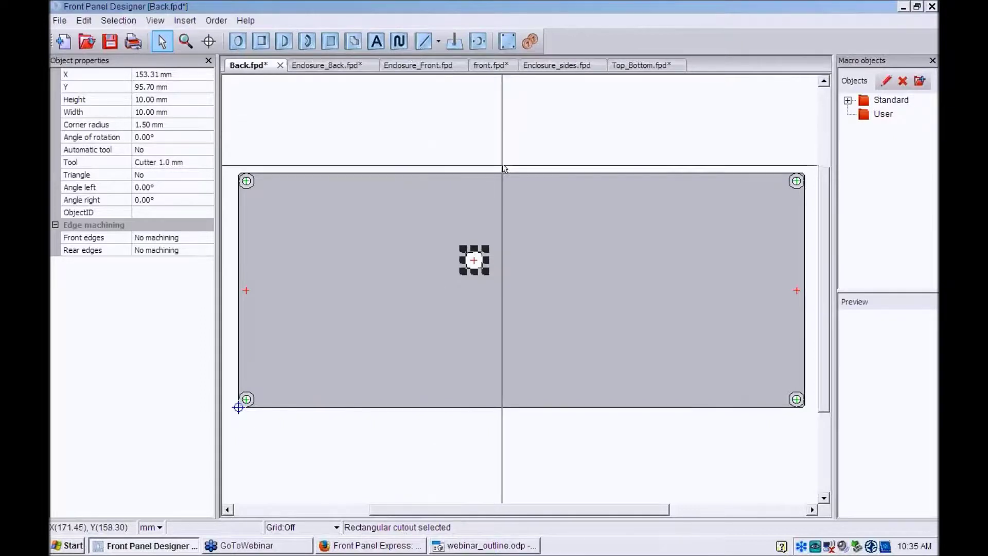
- Examine the properties of the reverse-side cavity along the origin edge of the Enclosure_sides.fpd panel, without changing them
left_click(487, 70)
left_click(446, 66)
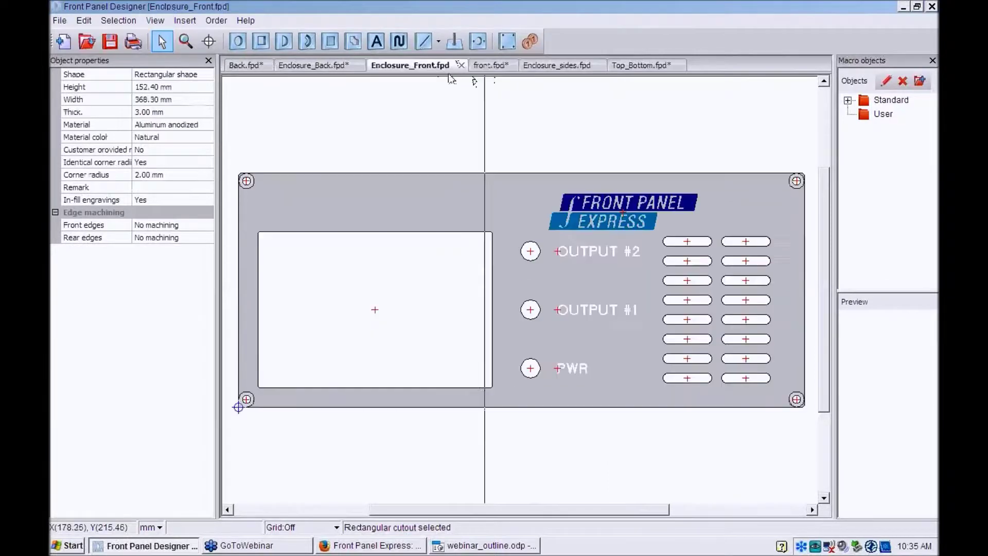
left_click(556, 65)
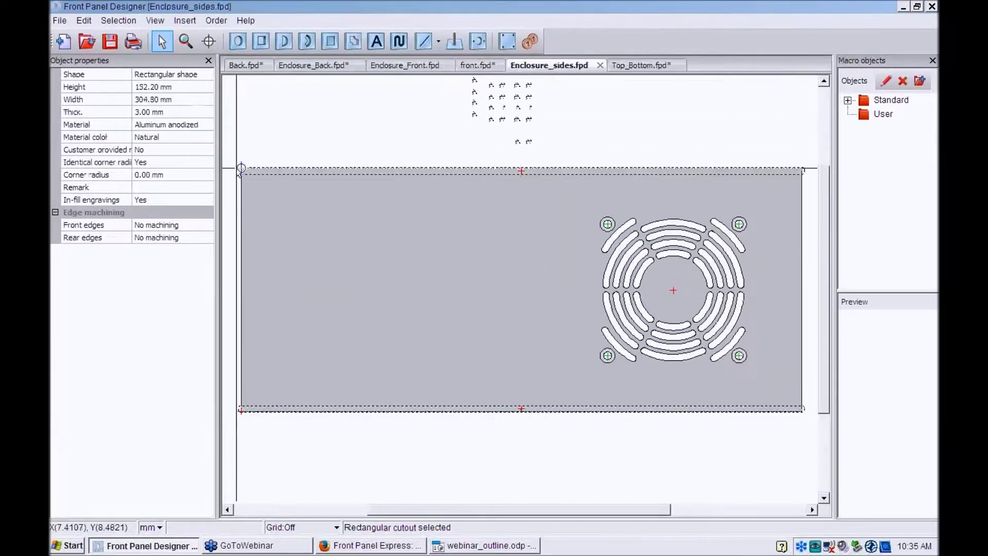
scroll(247, 171, "up", 5)
scroll(252, 174, "down", 5)
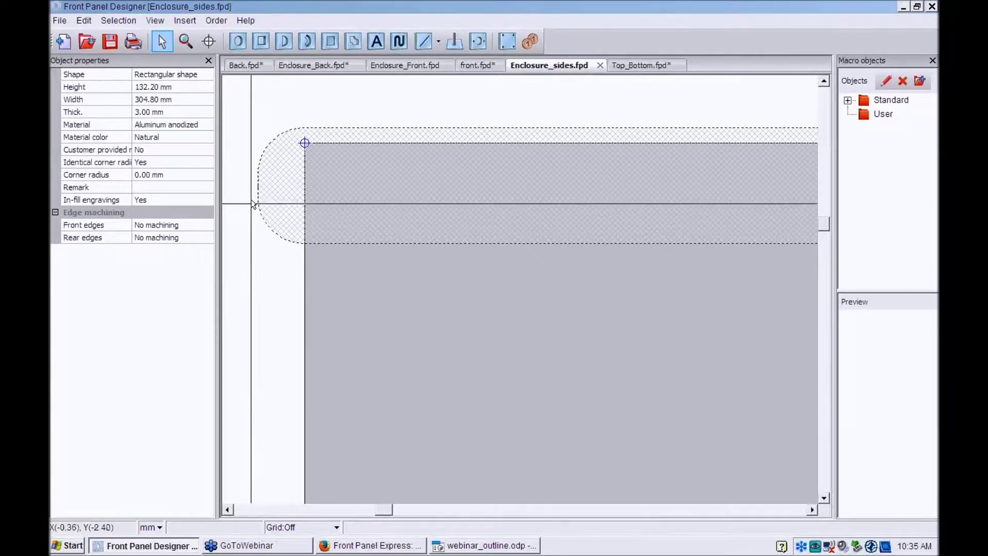
double_click(289, 194)
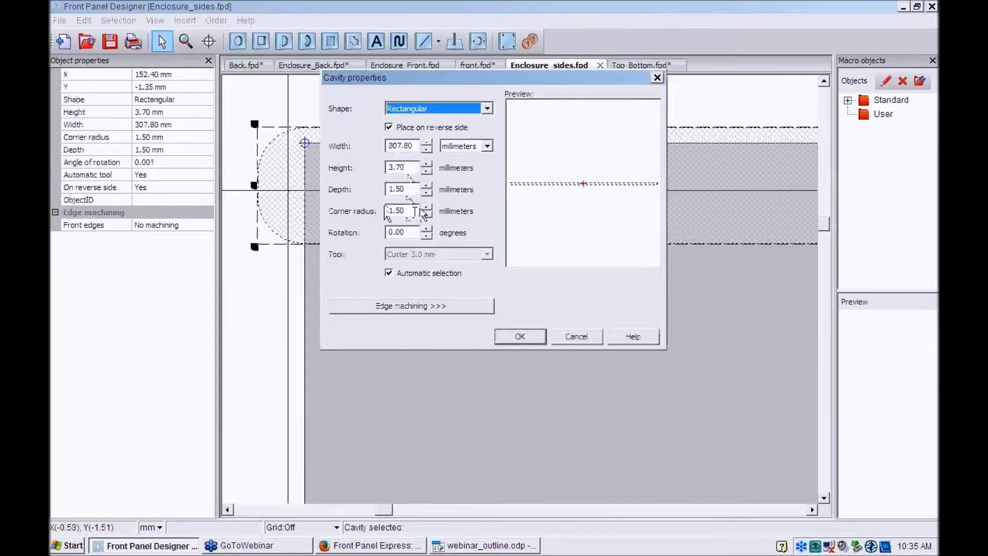
left_click(412, 211)
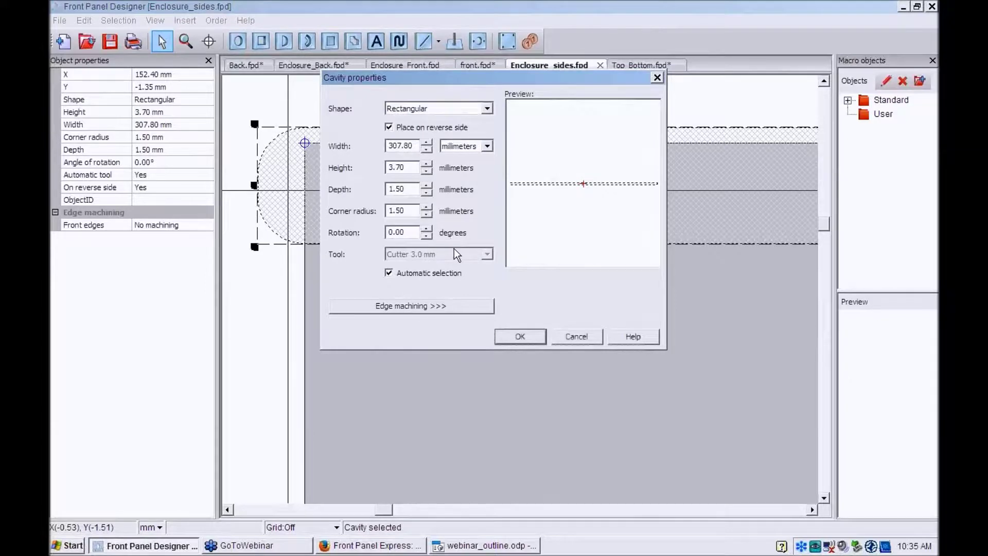
left_click(572, 336)
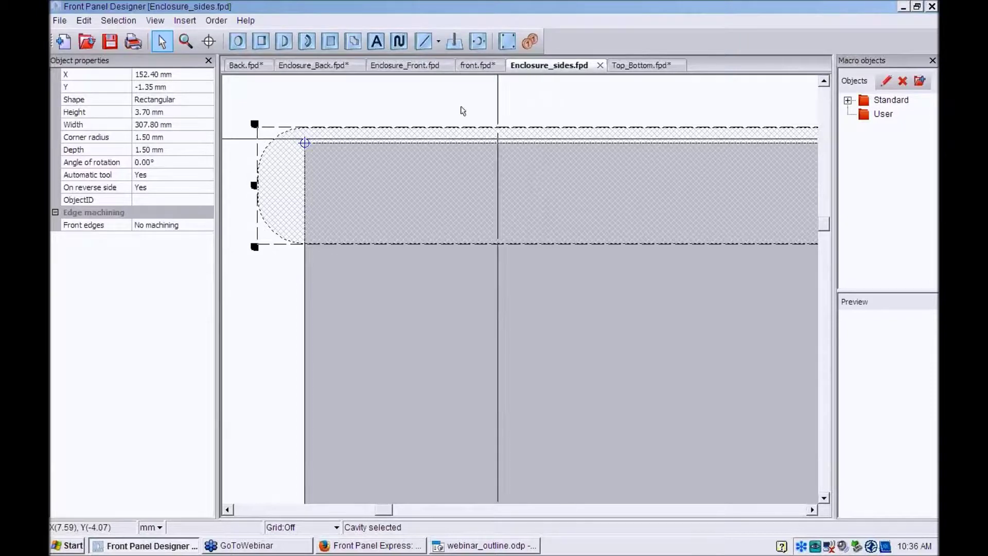
- Examine the free contour properties with the cavity option enabled, including DXF import, depth and tool, without inserting a contour
left_click(354, 43)
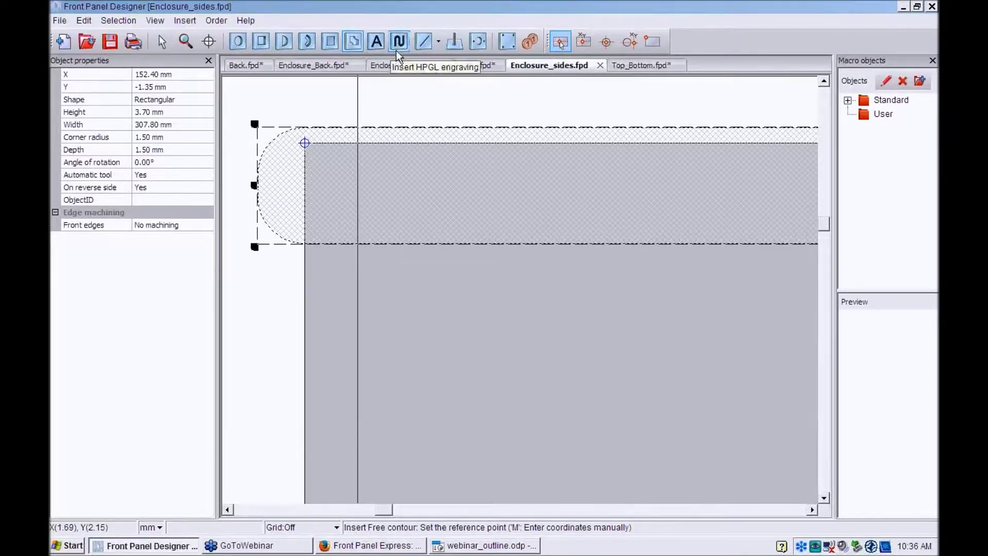
left_click(427, 333)
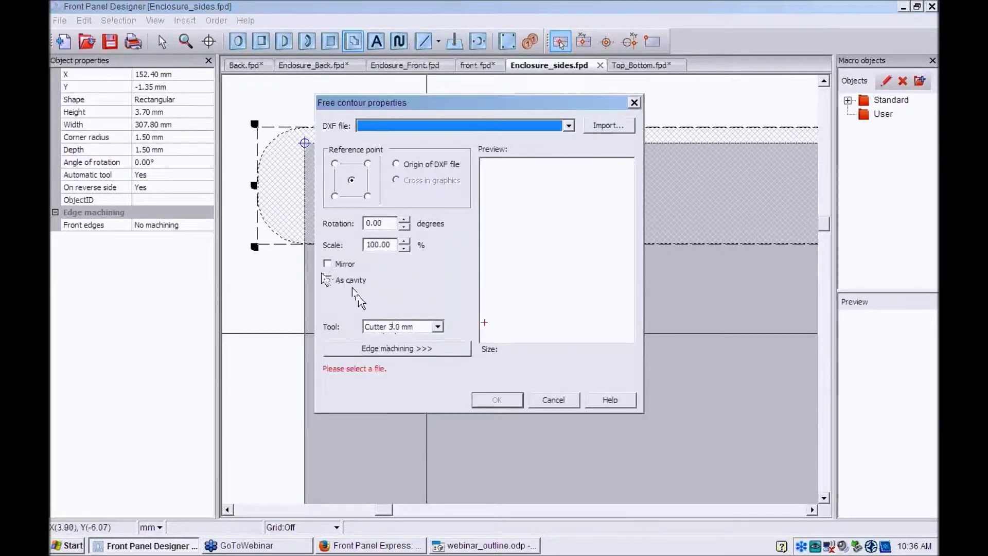
left_click(328, 279)
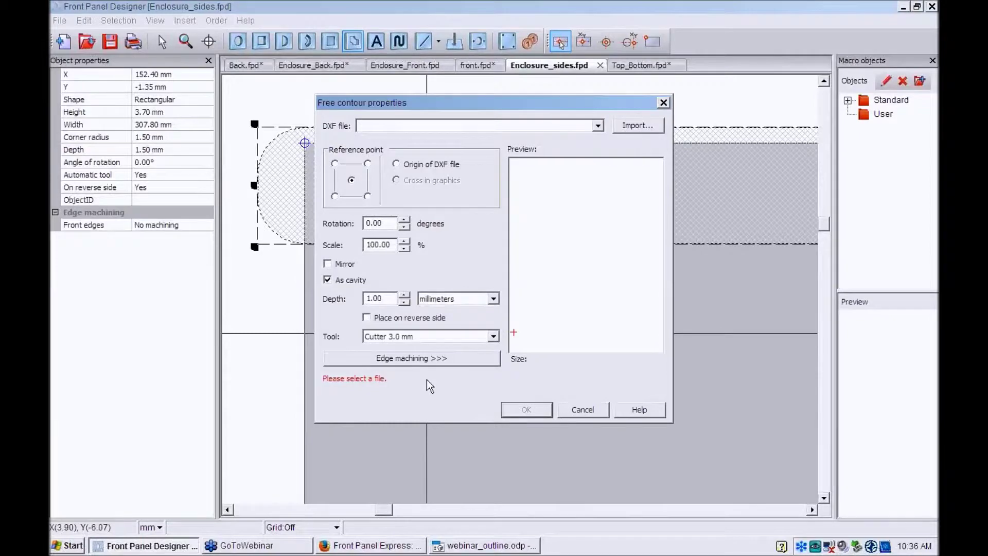
left_click(584, 409)
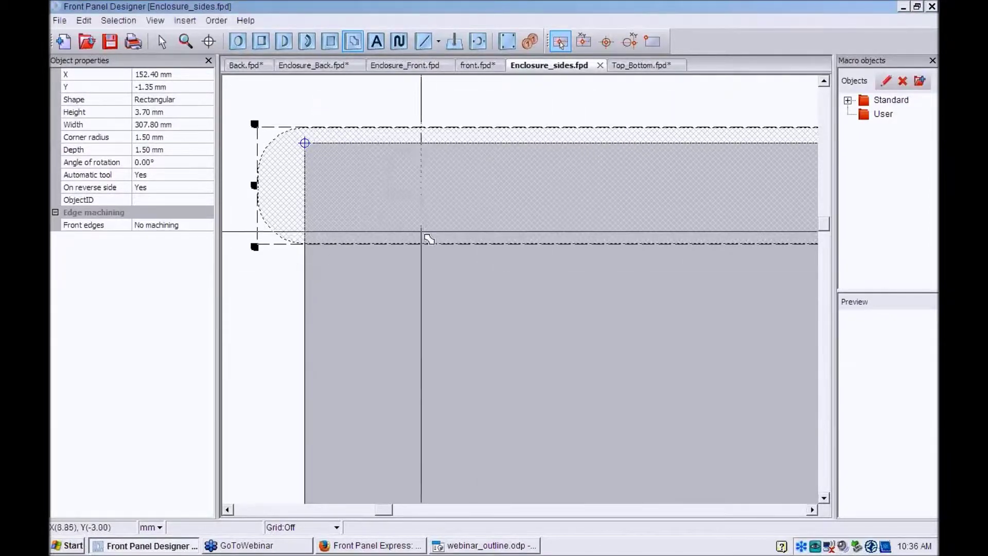
- Insert a rectangular hole 10 mm wide and 200 mm high near the origin corner of the side panel
left_click(263, 44)
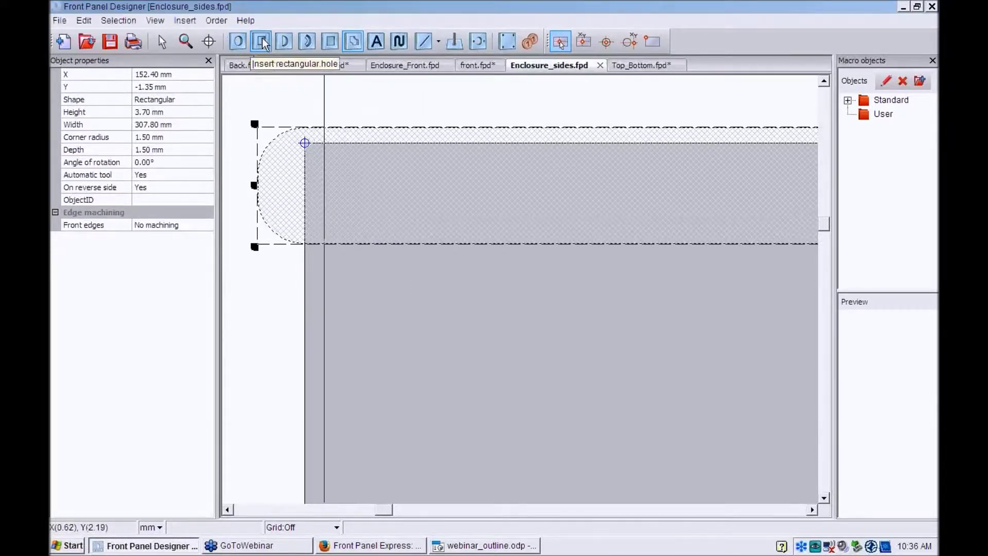
left_click(499, 407)
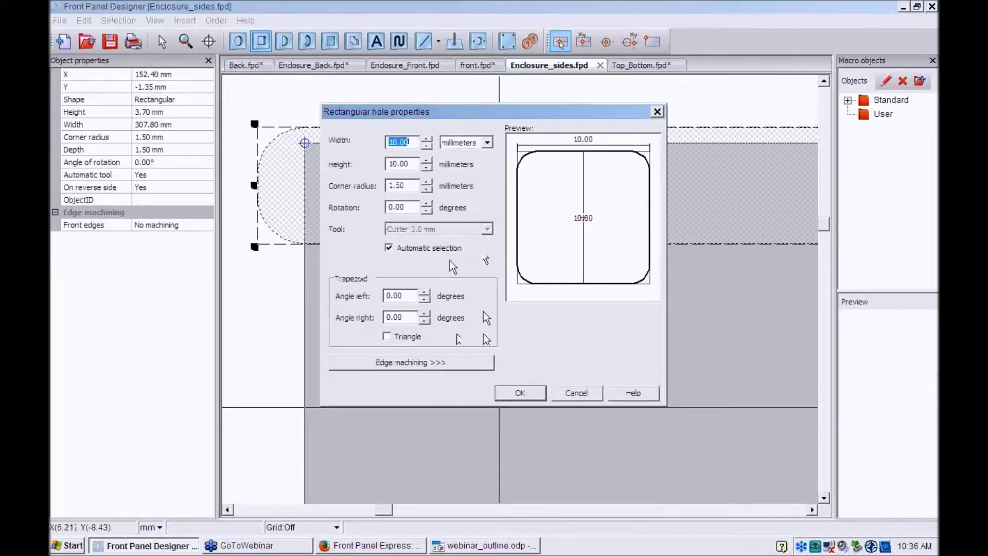
left_click(414, 163)
left_click_drag(376, 154, 320, 161)
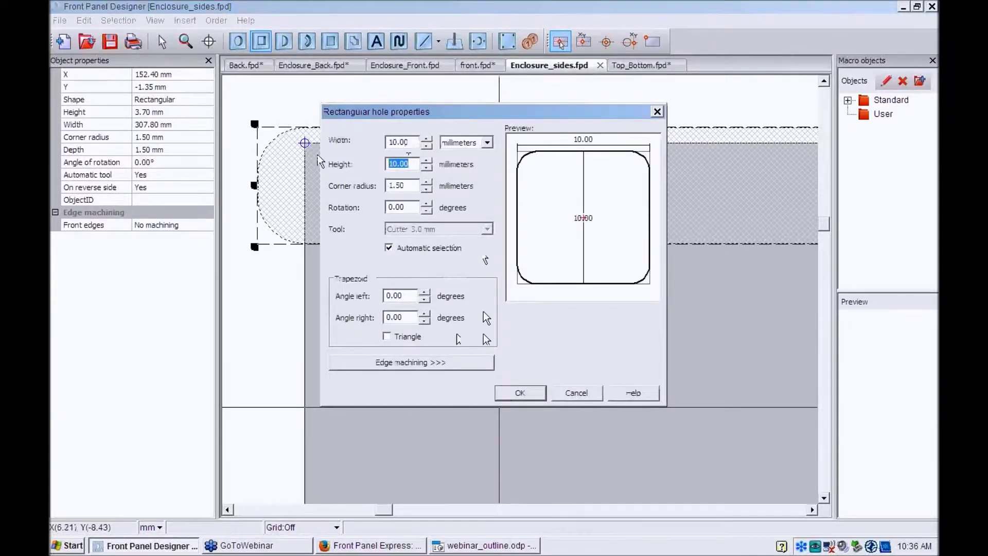
type("200")
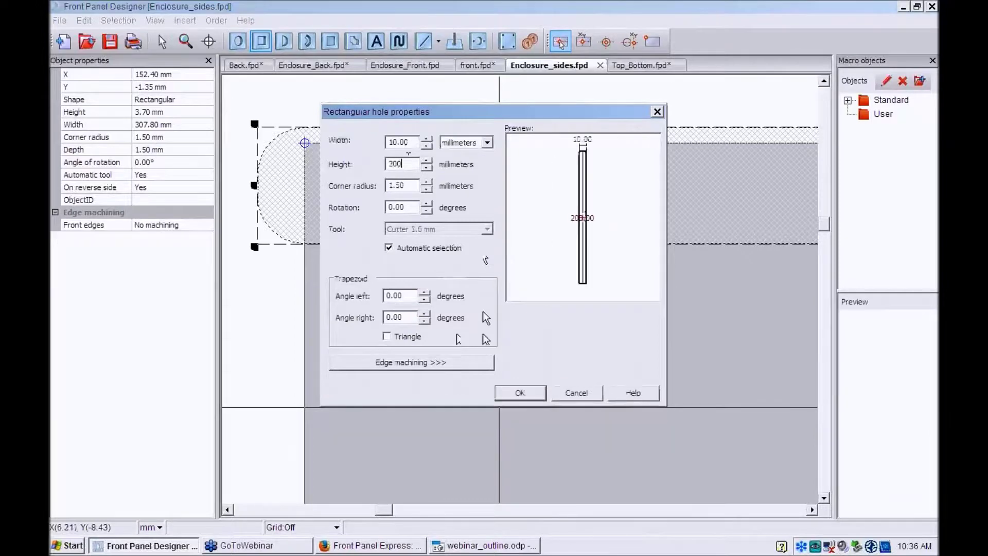
left_click(519, 394)
scroll(428, 268, "down", 7)
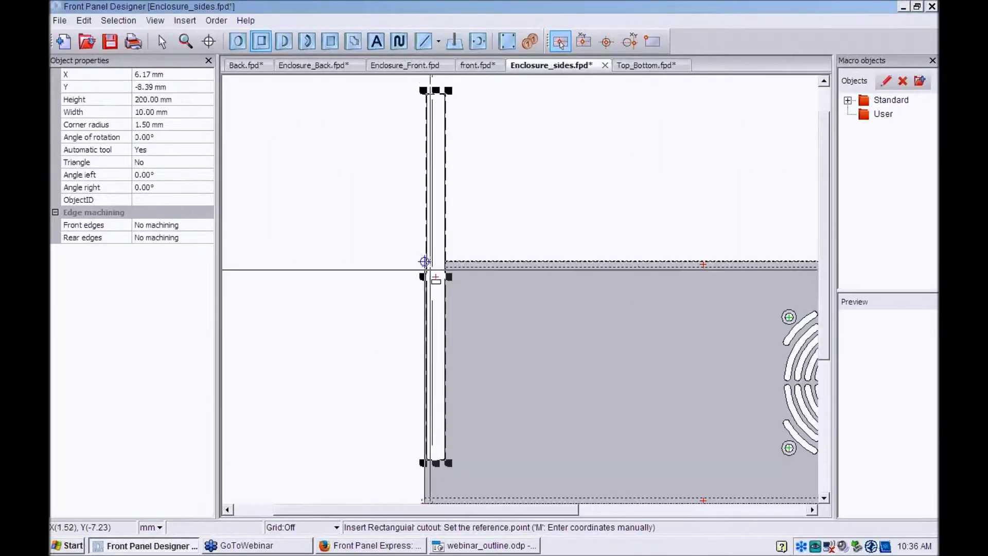
- Move the long rectangular hole inward so it crosses the full panel height, at about X 28 mm, Y -80 mm
left_click(159, 43)
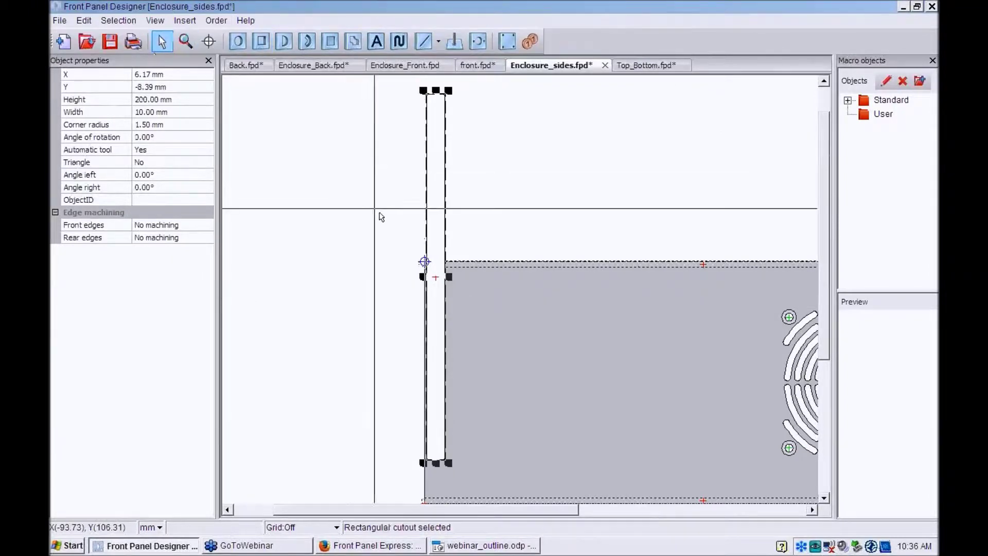
scroll(448, 241, "down", 3)
left_click_drag(383, 211, 424, 240)
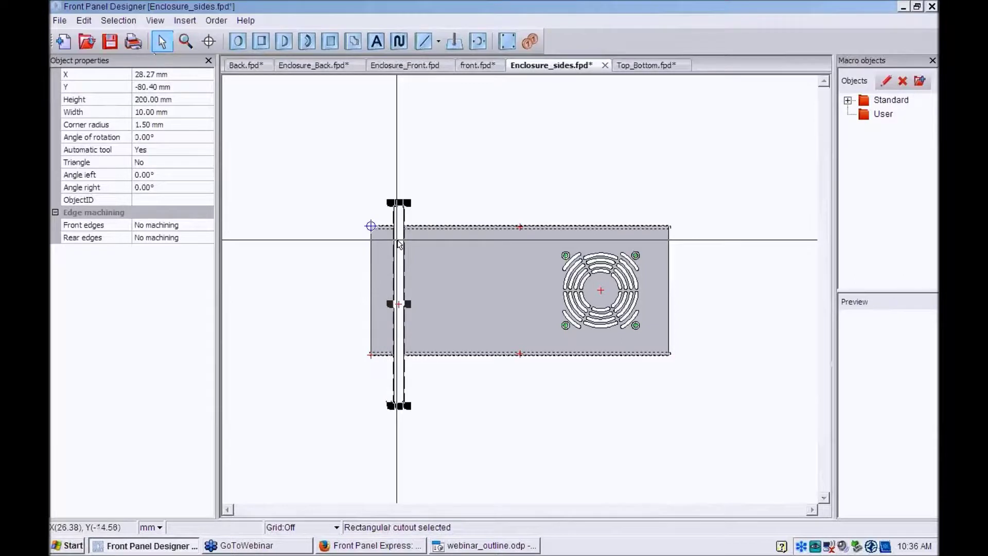
- Try Radius 1.0mm front edge machining on the long rectangular hole, discard the change and delete the hole
double_click(399, 245)
left_click(450, 363)
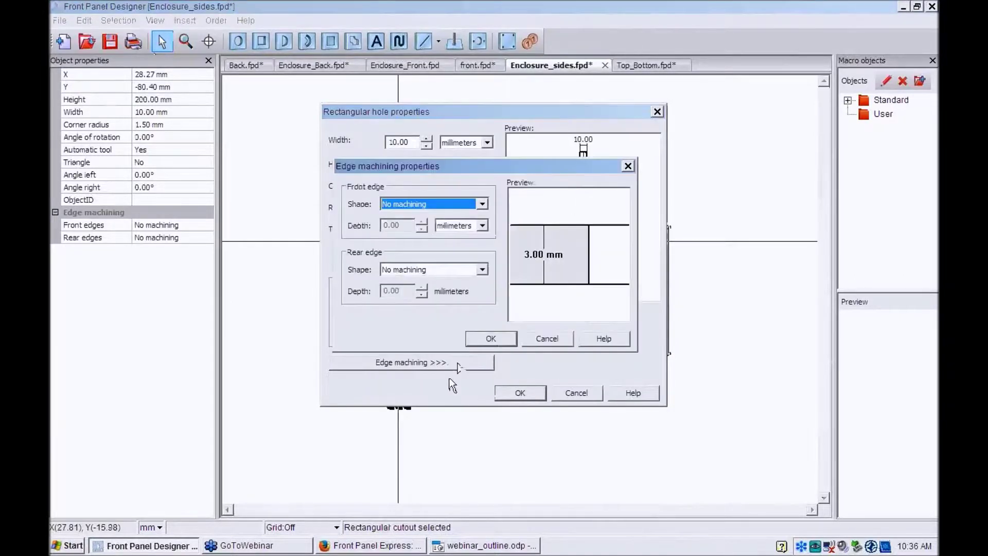
left_click(484, 204)
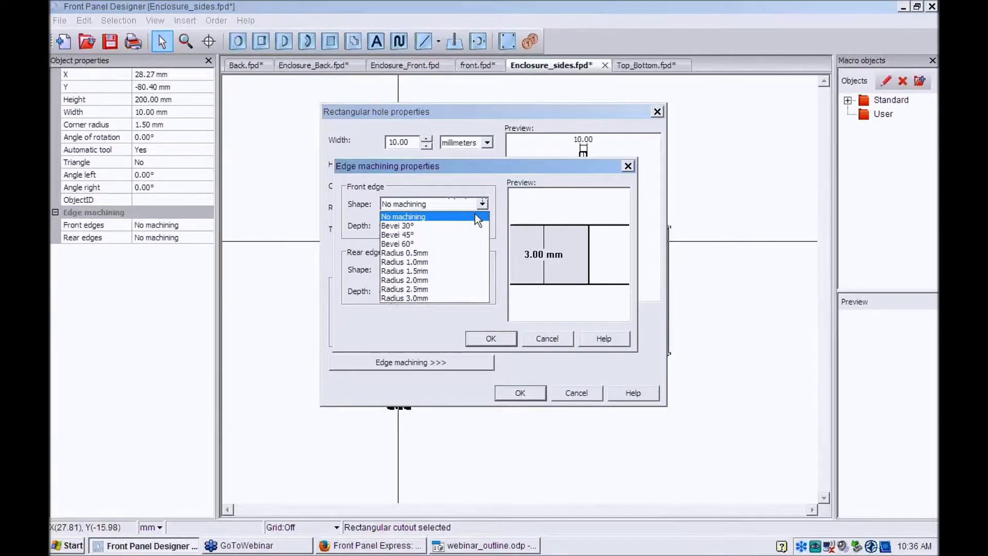
left_click(437, 262)
left_click(490, 338)
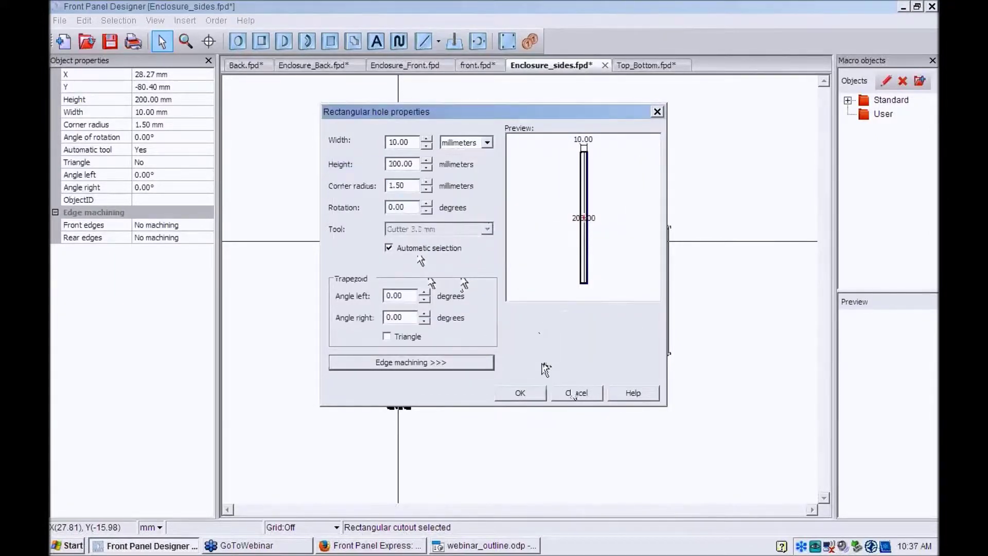
left_click(573, 395)
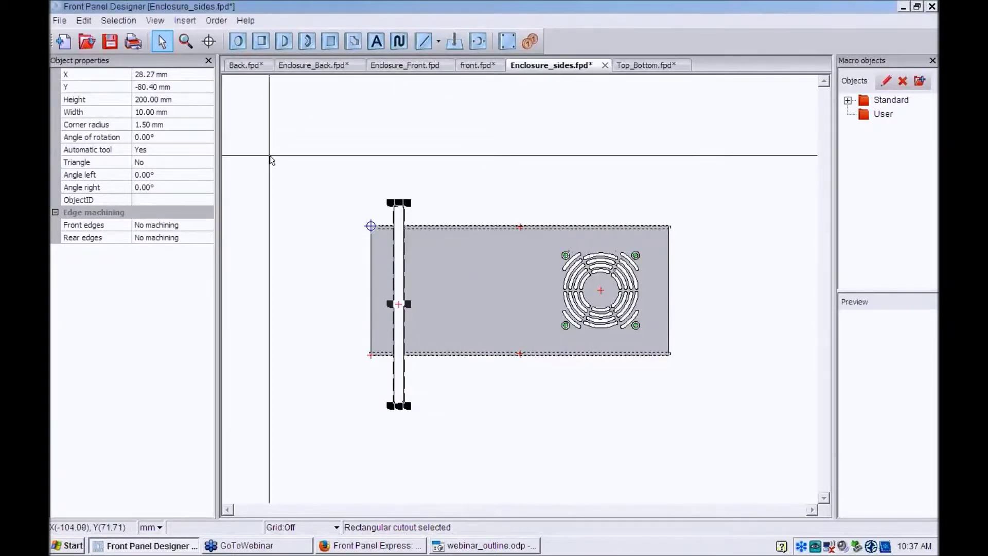
key("Delete")
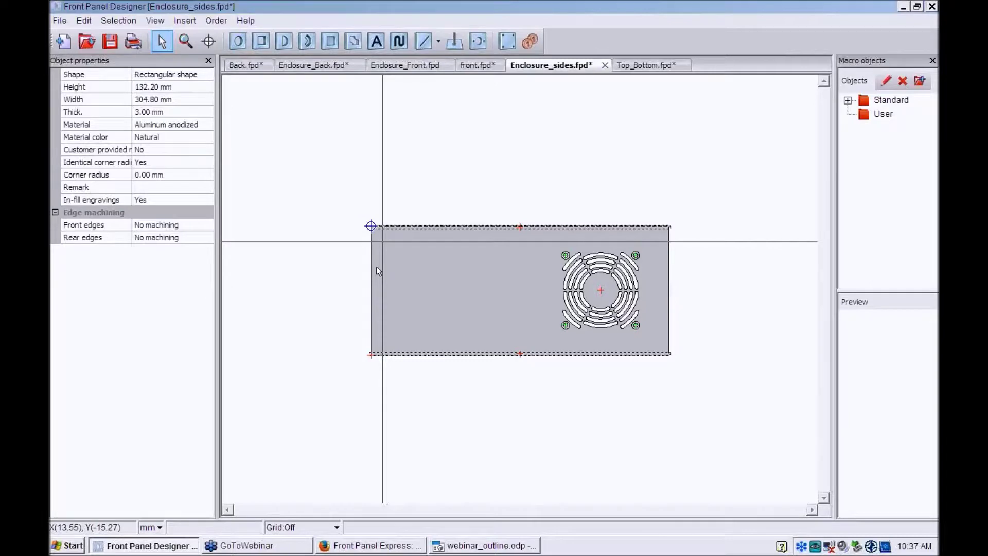
- Switch to Firefox and examine the downloadable designs under Templates for Enclosures on the Front Panel Express support site
left_click(405, 550)
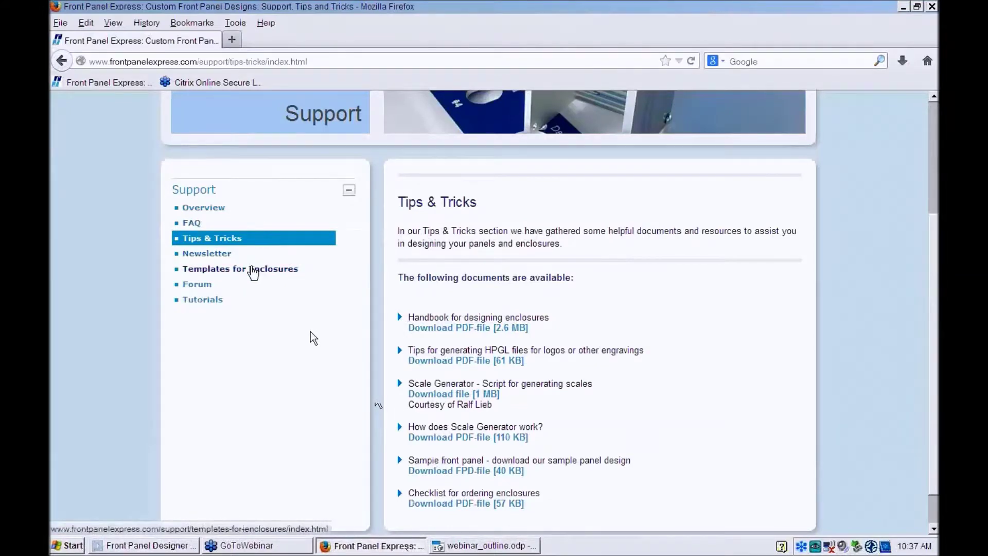
left_click(253, 269)
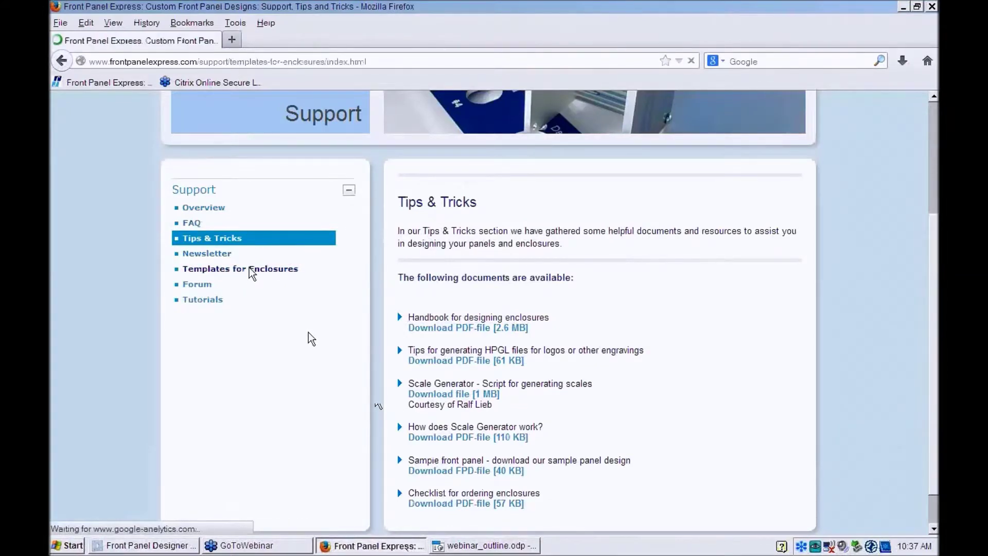
scroll(453, 313, "down", 10)
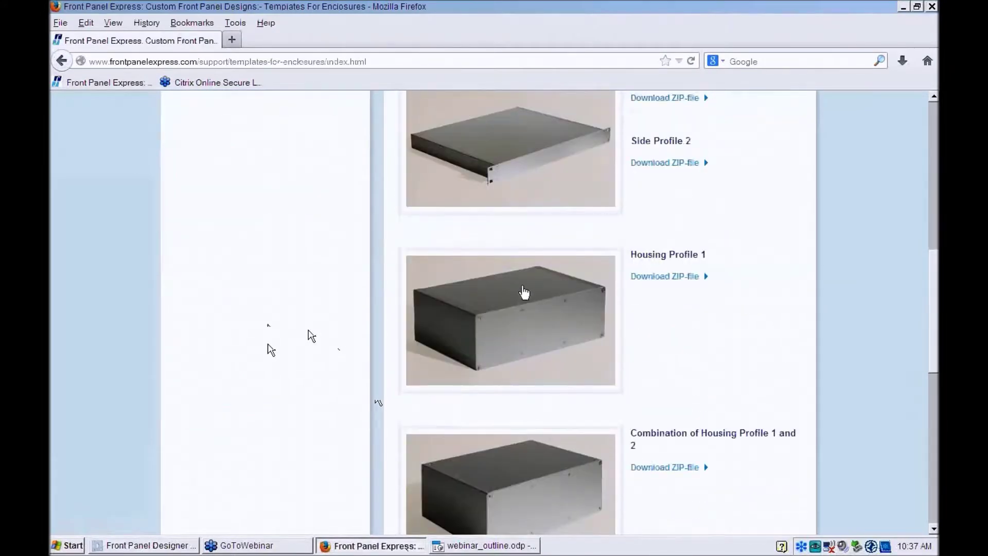
scroll(540, 288, "down", 5)
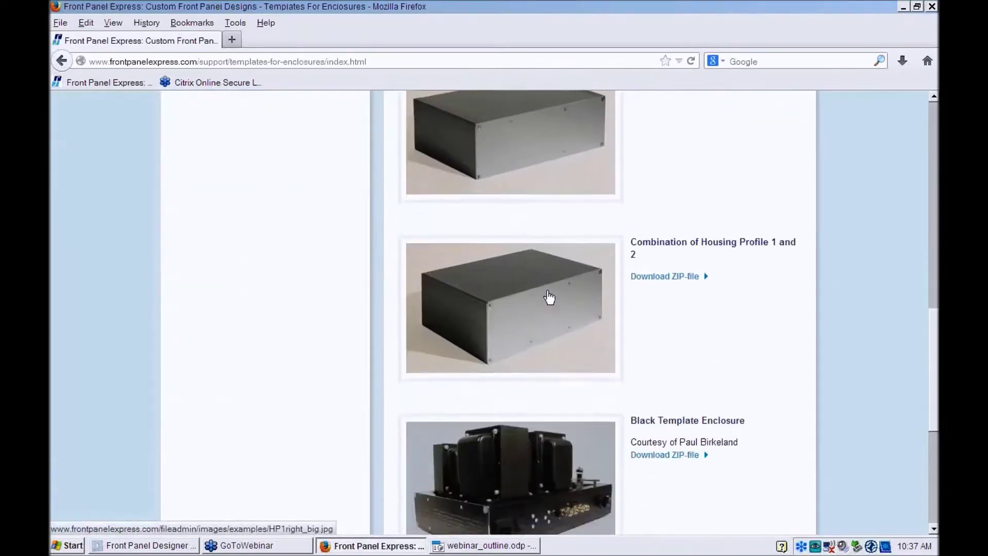
scroll(549, 297, "down", 3)
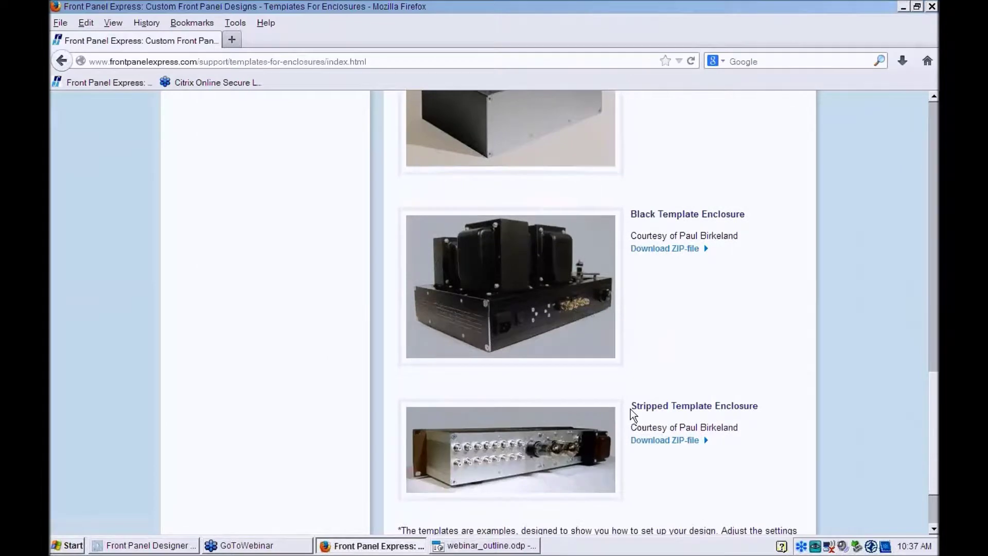
scroll(627, 406, "up", 6)
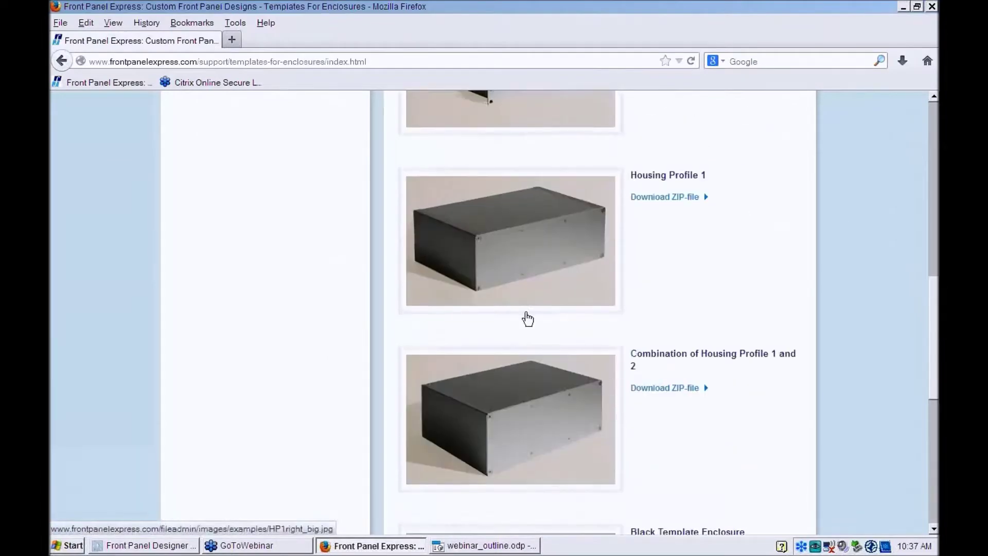
scroll(535, 313, "up", 6)
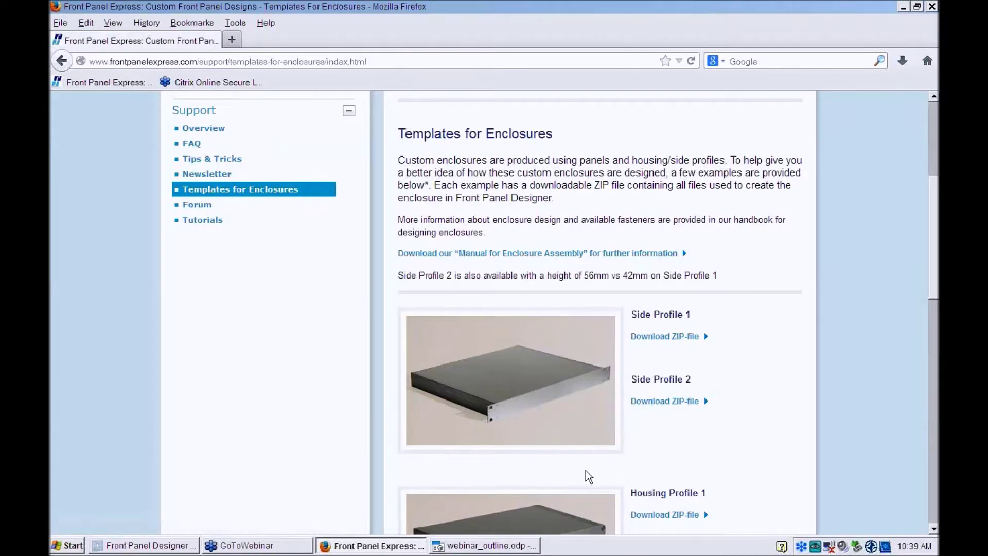
- Switch back to Front Panel Designer's Back.fpd and ungroup the two countersunk drill holes along the panel's left edge
left_click(181, 544)
left_click(238, 41)
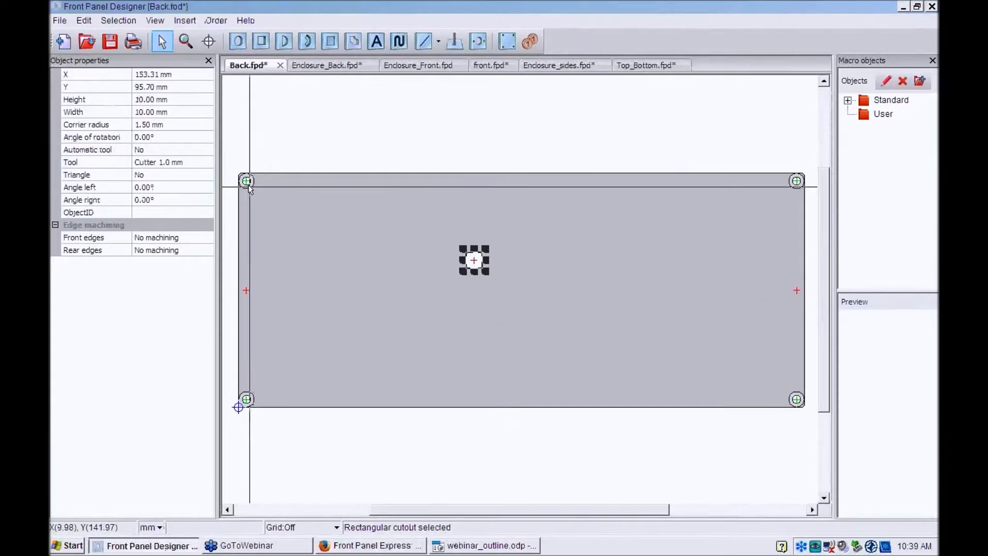
double_click(247, 181)
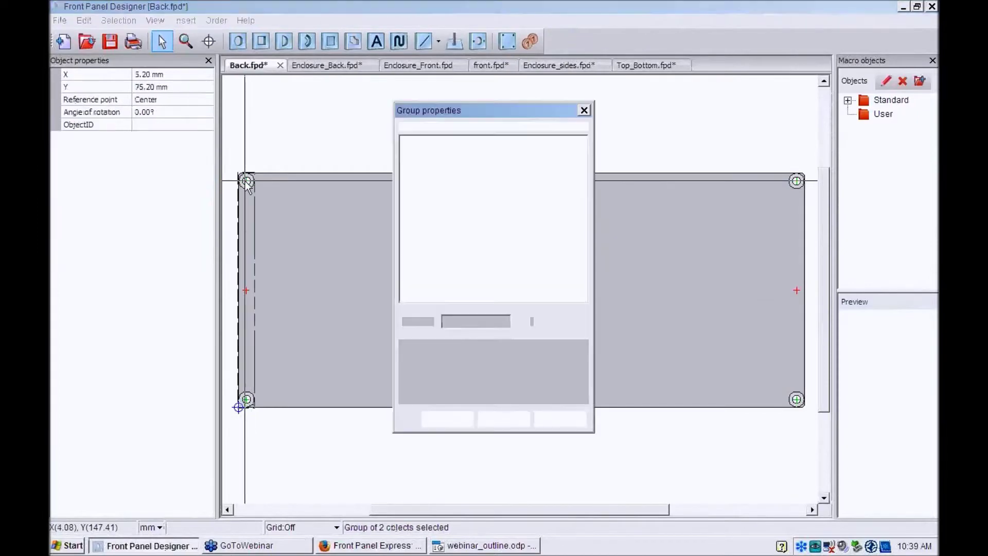
left_click(504, 418)
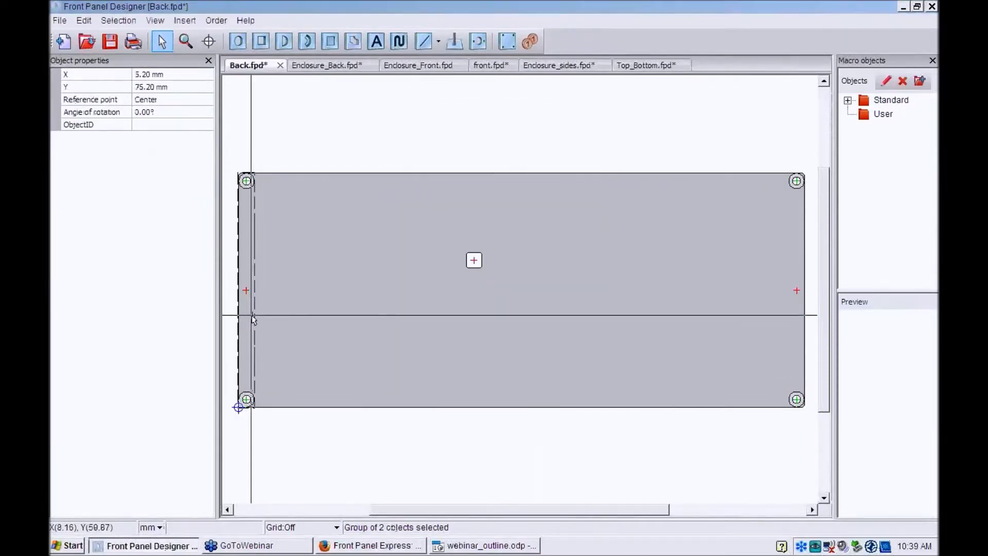
right_click(251, 315)
left_click(305, 421)
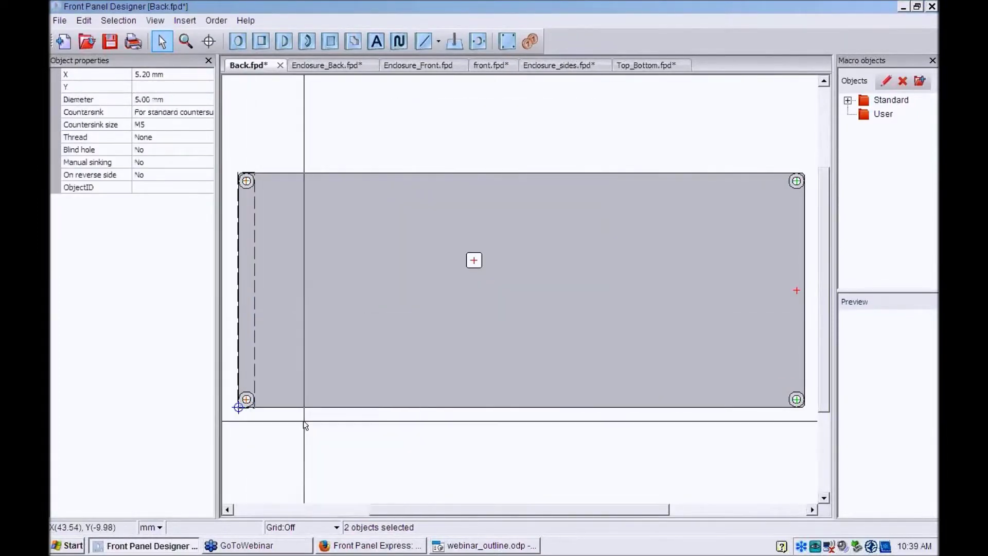
- Examine the countersink properties and cross-section of the upper-left drill hole, without changing them
left_click(258, 192)
double_click(246, 188)
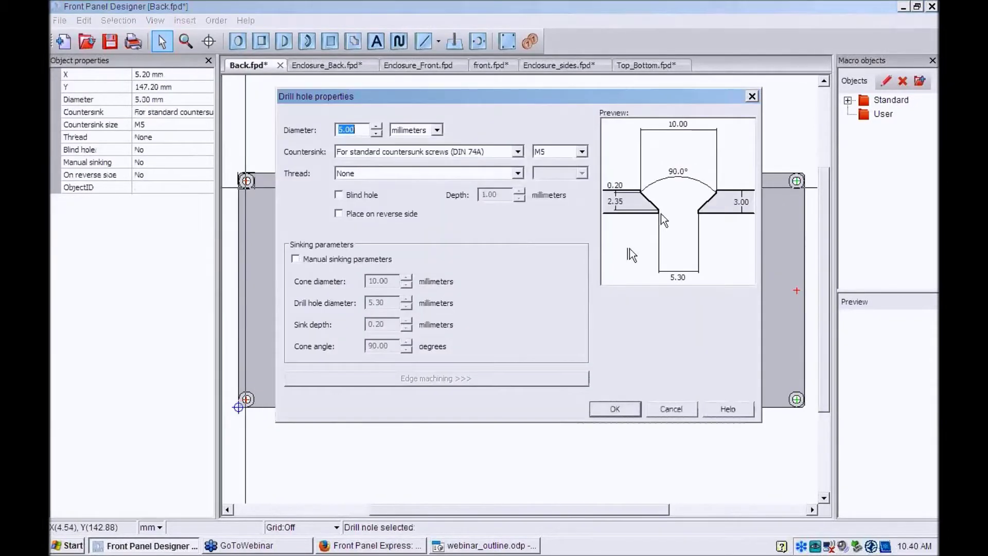
left_click(671, 410)
- Change the back panel to 1.50 mm thickness, 200 mm width and 100 mm height
left_click(578, 252)
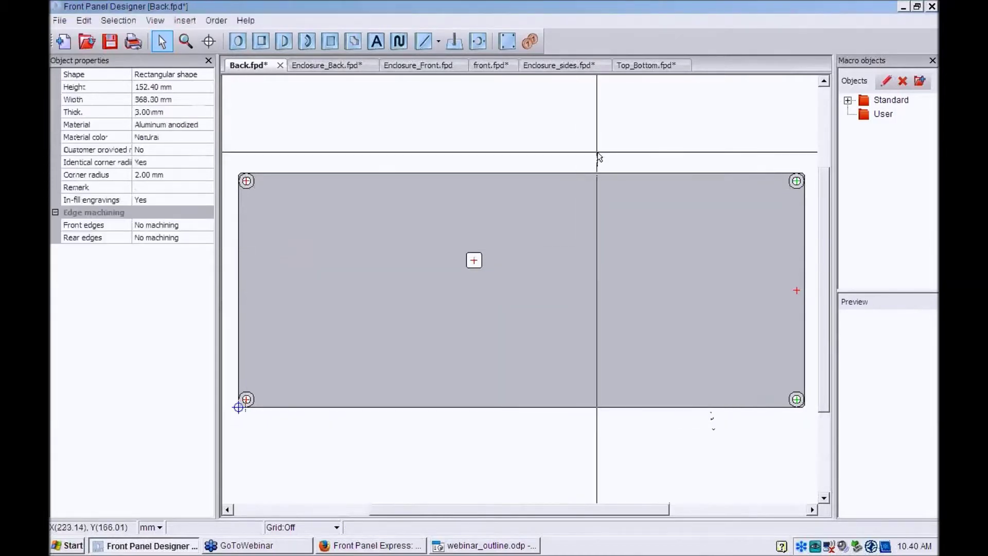
double_click(598, 157)
left_click(419, 162)
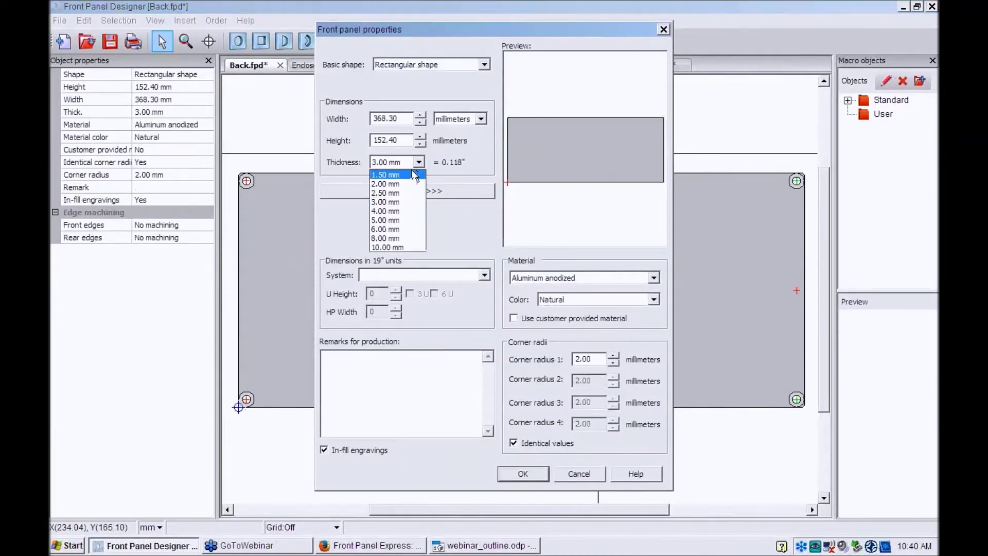
left_click(414, 175)
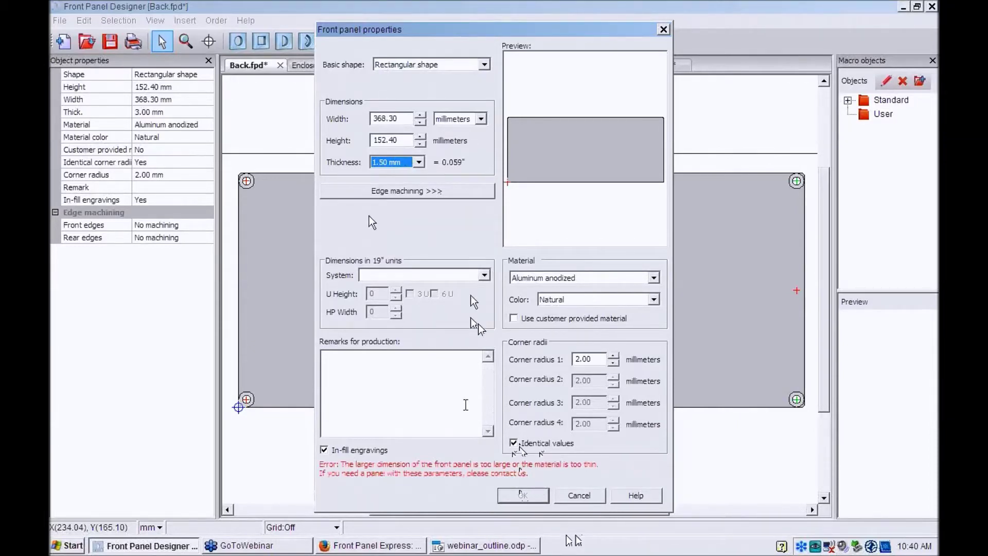
double_click(406, 119)
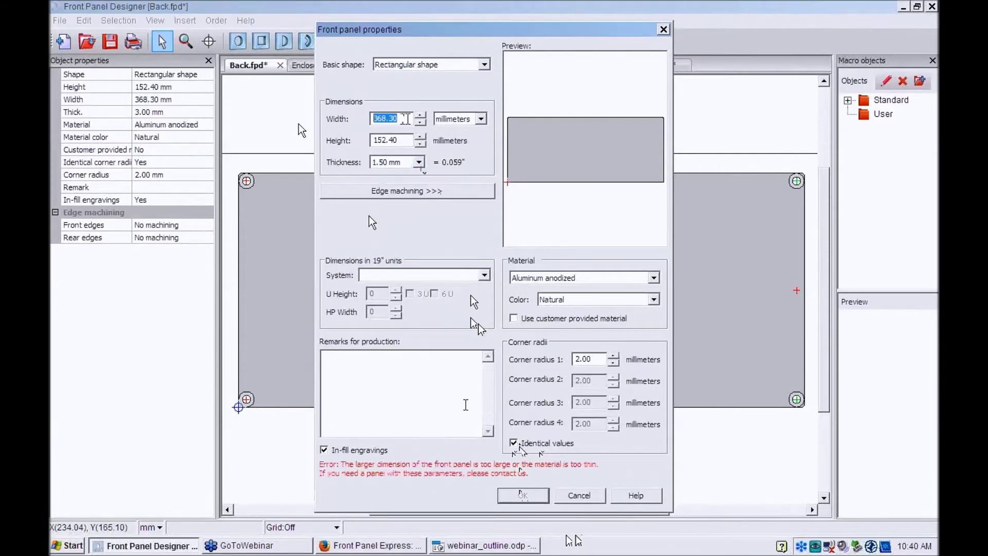
type("200")
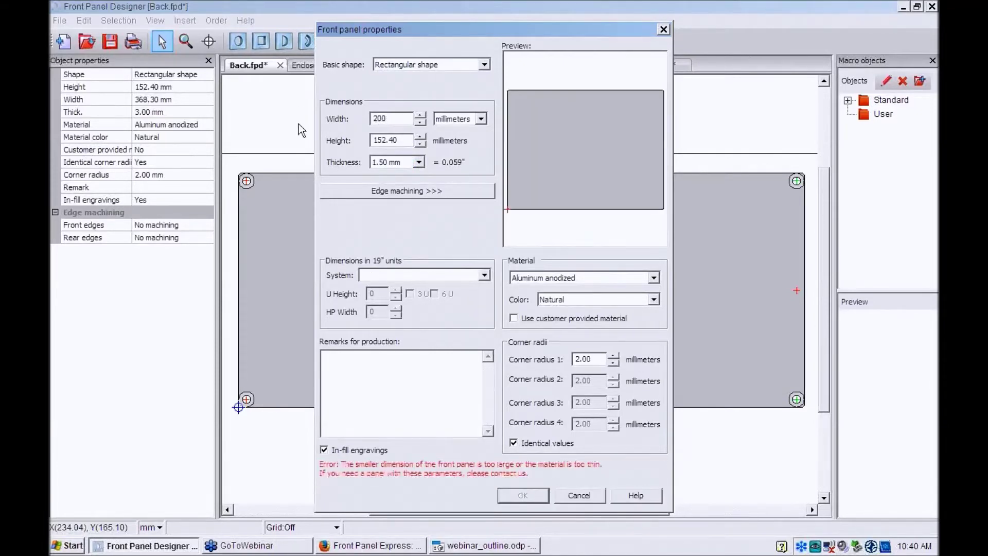
double_click(410, 140)
type("100")
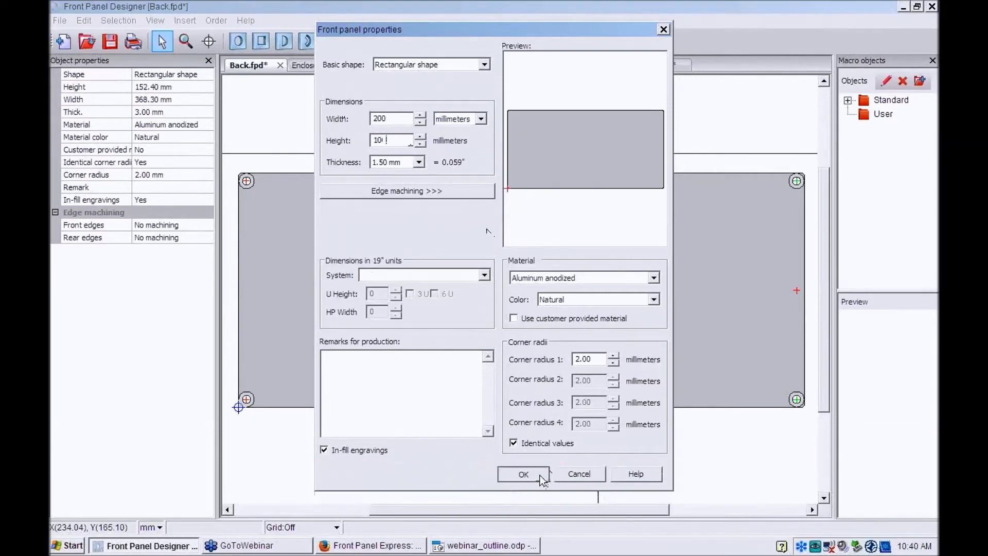
left_click(540, 476)
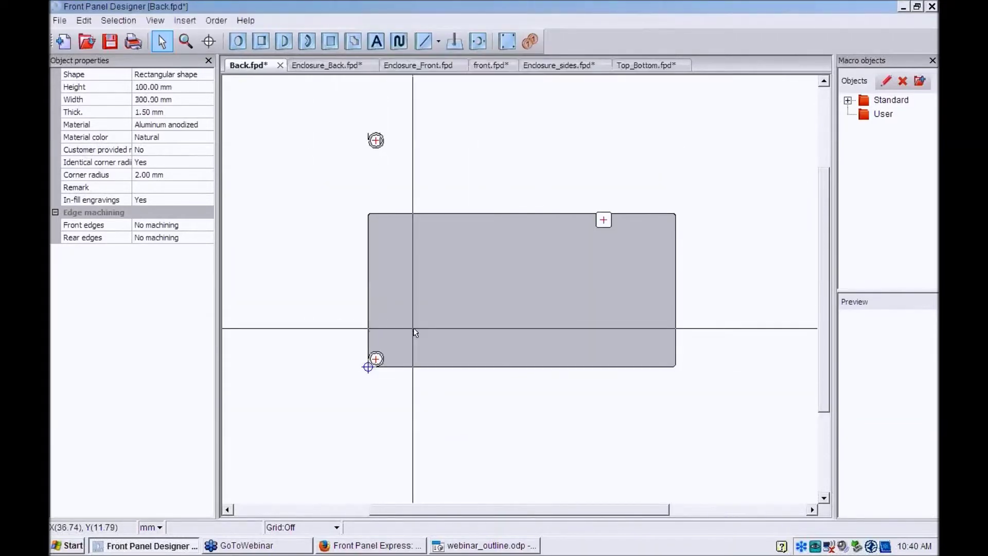
- Remove the countersink from the lower-left drill hole and set its diameter to 5.3 mm
left_click(377, 360)
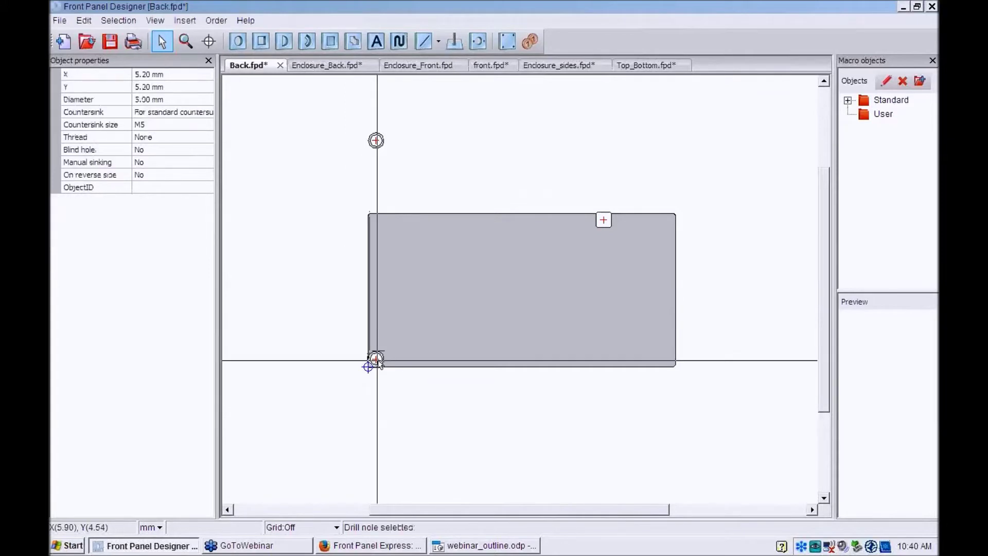
double_click(377, 360)
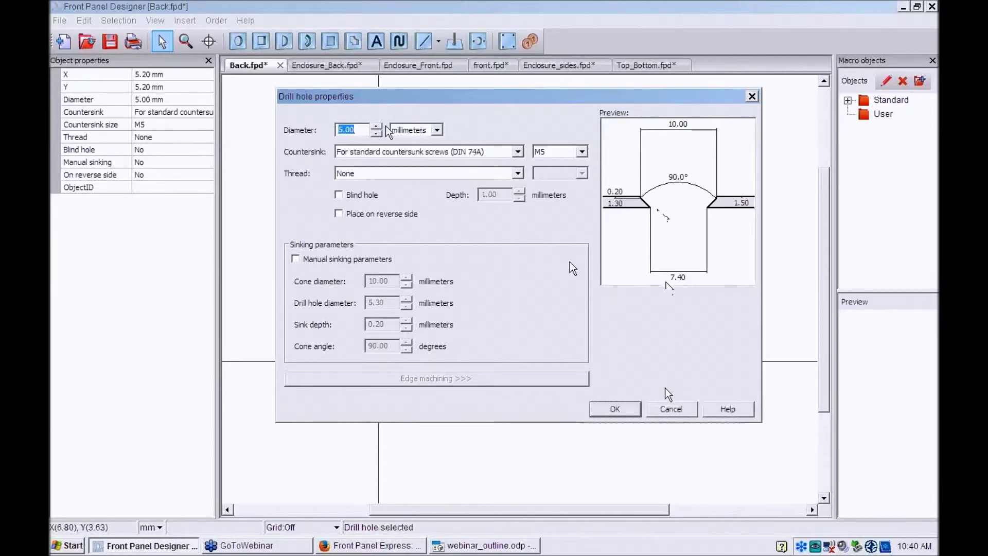
left_click(350, 130)
left_click(517, 151)
left_click(412, 162)
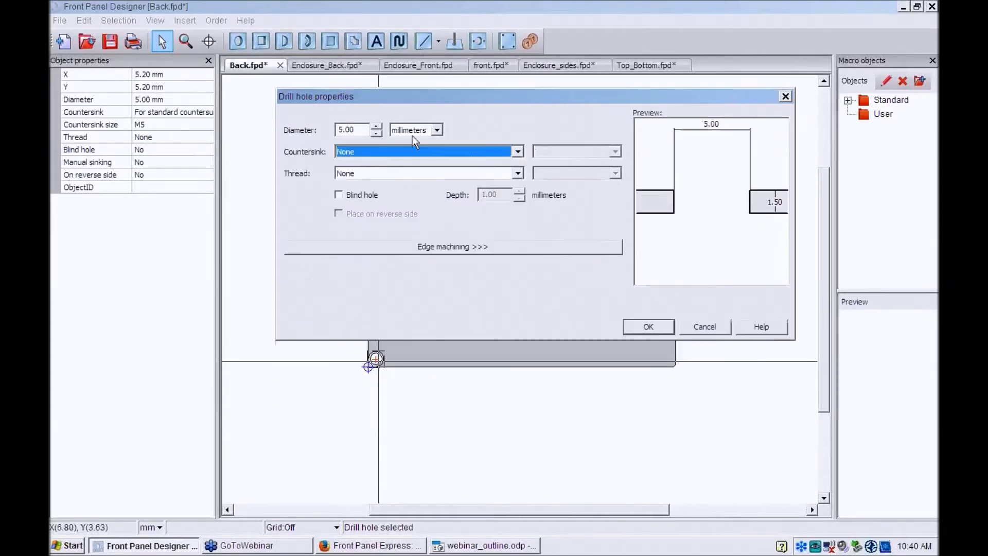
left_click_drag(345, 129, 355, 130)
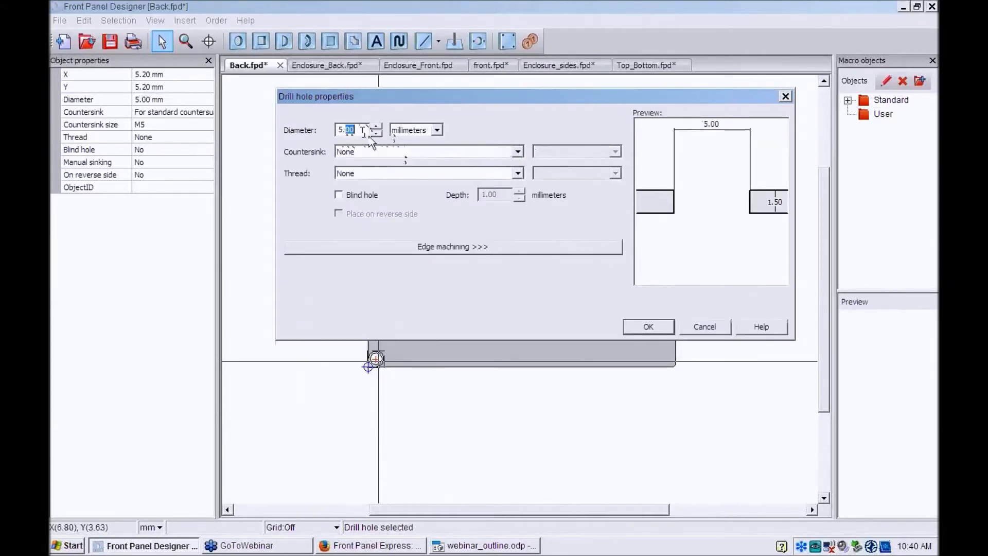
type("3")
key("Return")
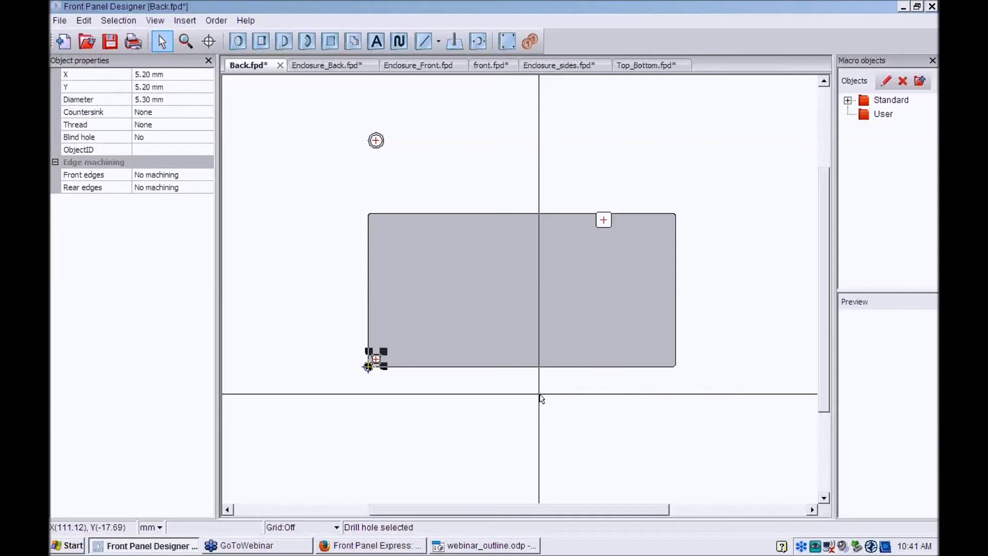
- Calculate the price of the resized back panel and examine its total and quantity discounts
left_click(530, 41)
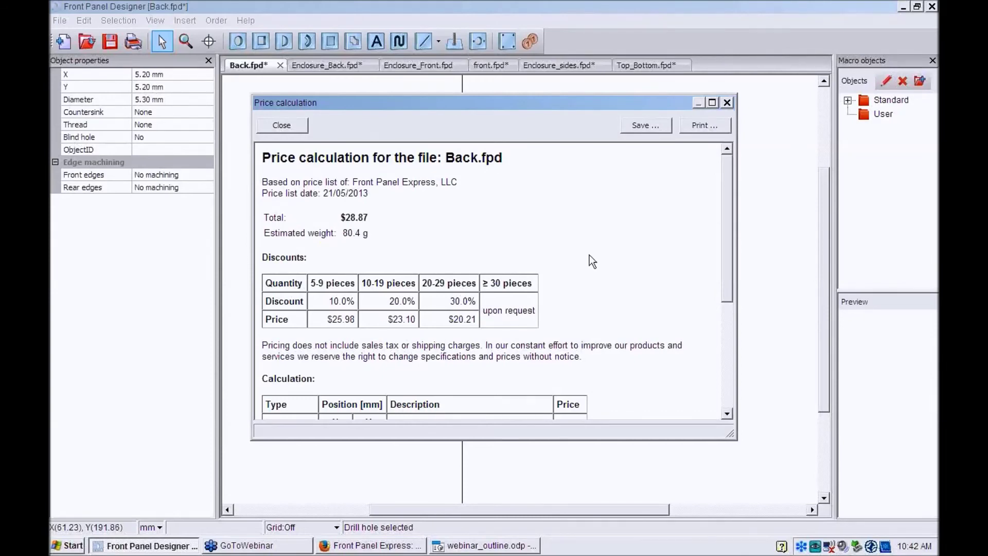
key("Escape")
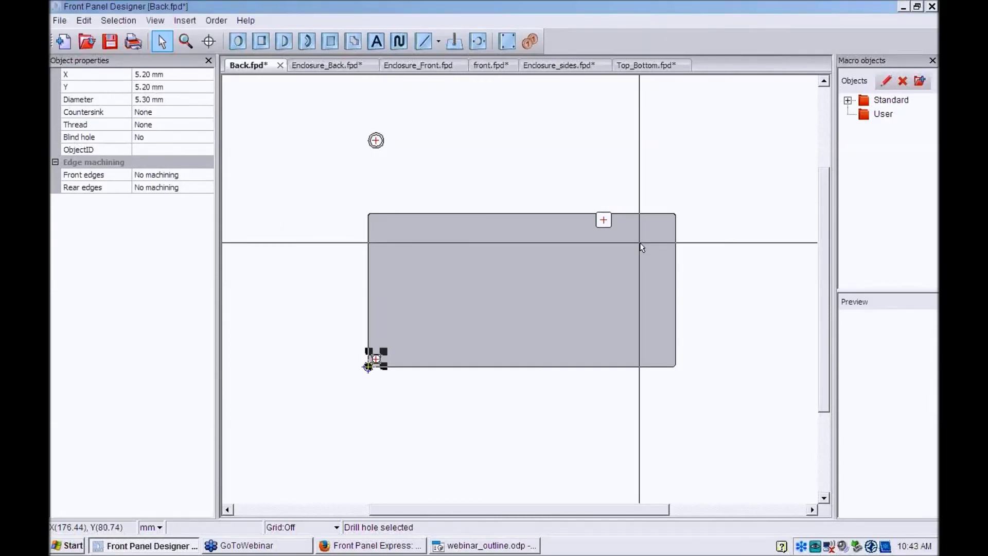